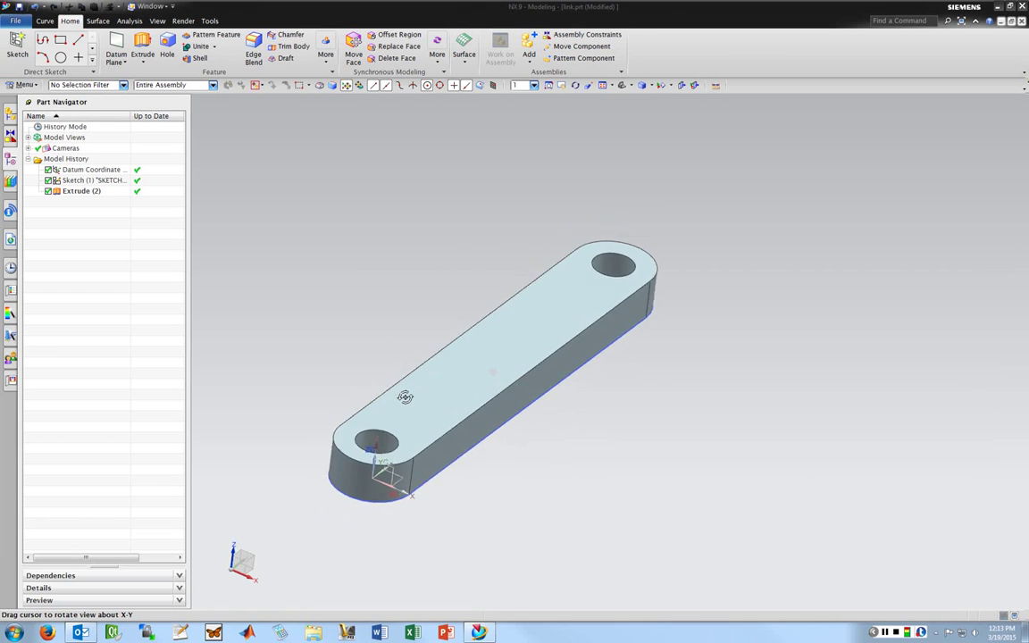
Switch the link part from modeling to the Manufacturing application
click(383, 395)
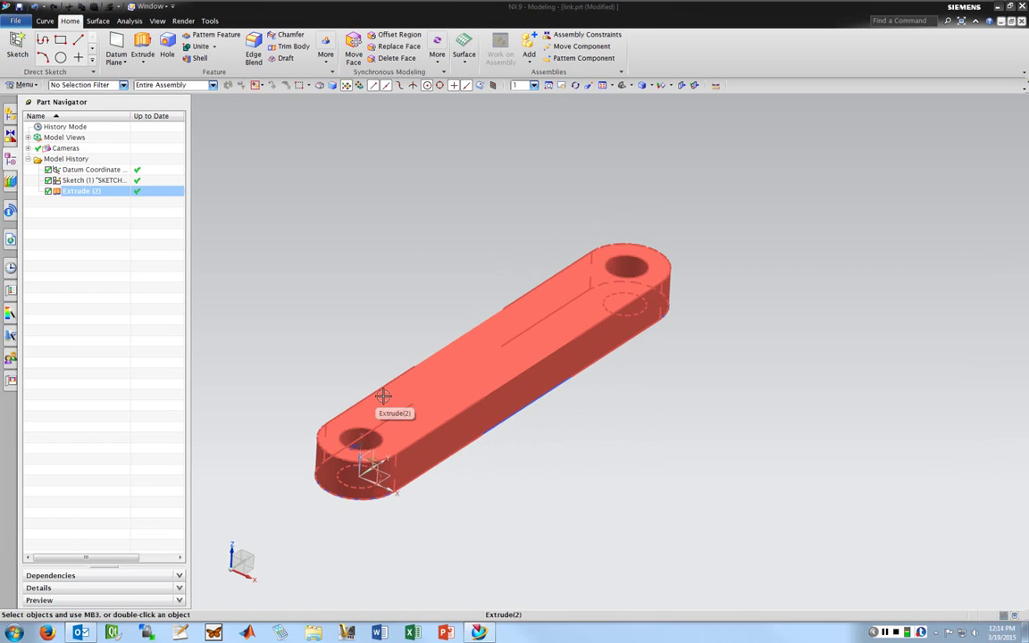
click(333, 386)
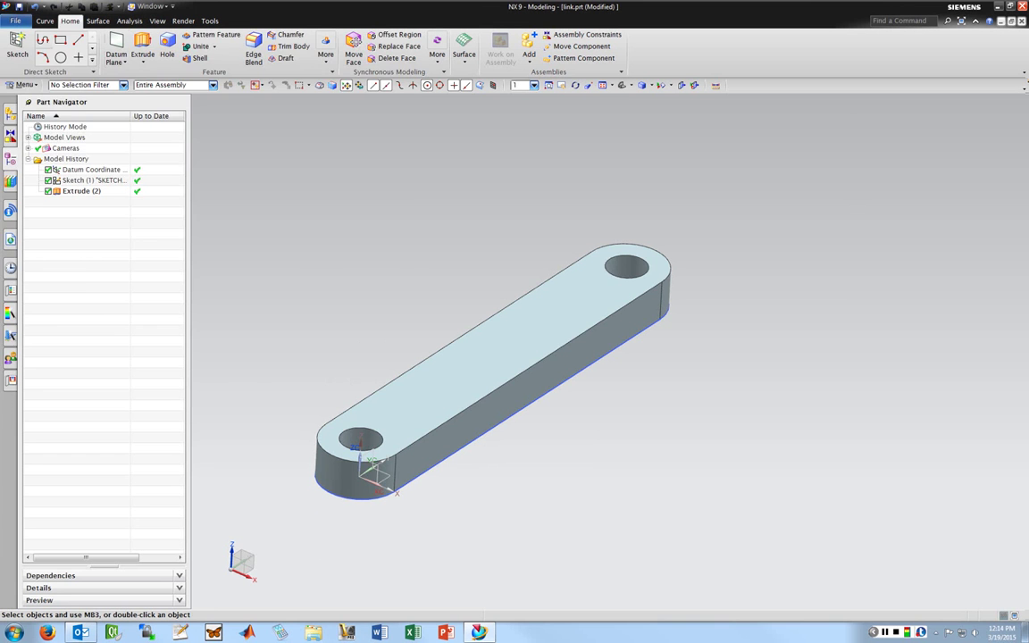
click(15, 21)
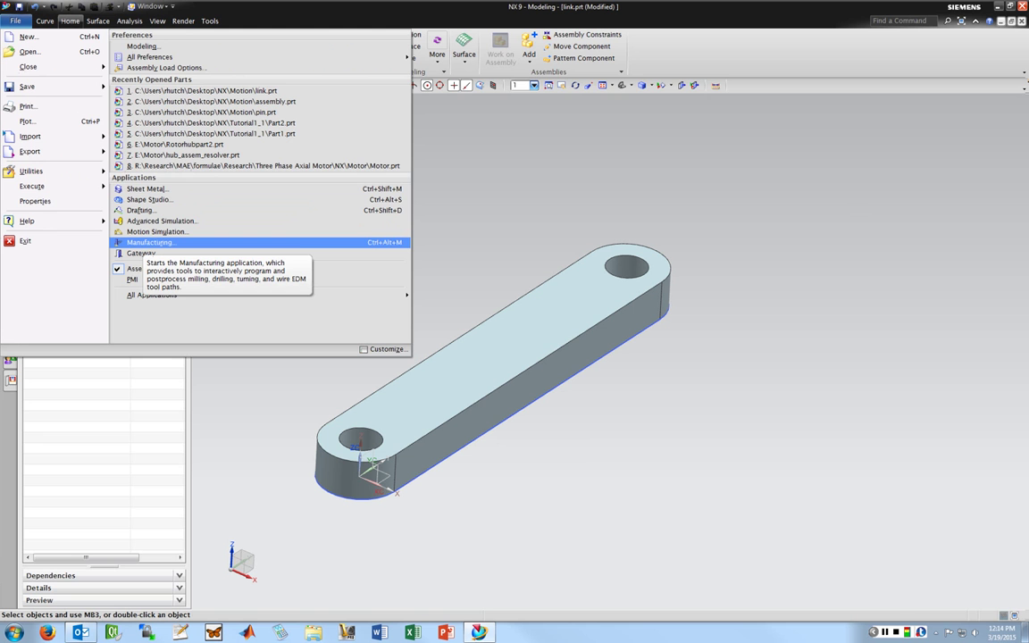
click(152, 242)
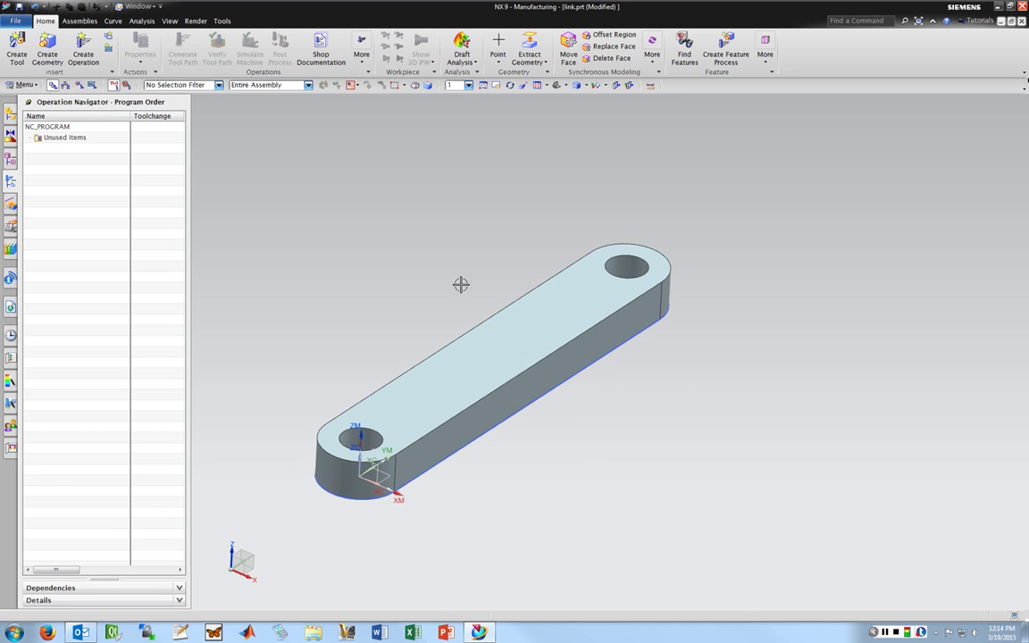
middle_drag(381, 345, 333, 348)
scroll(379, 331, down, 5)
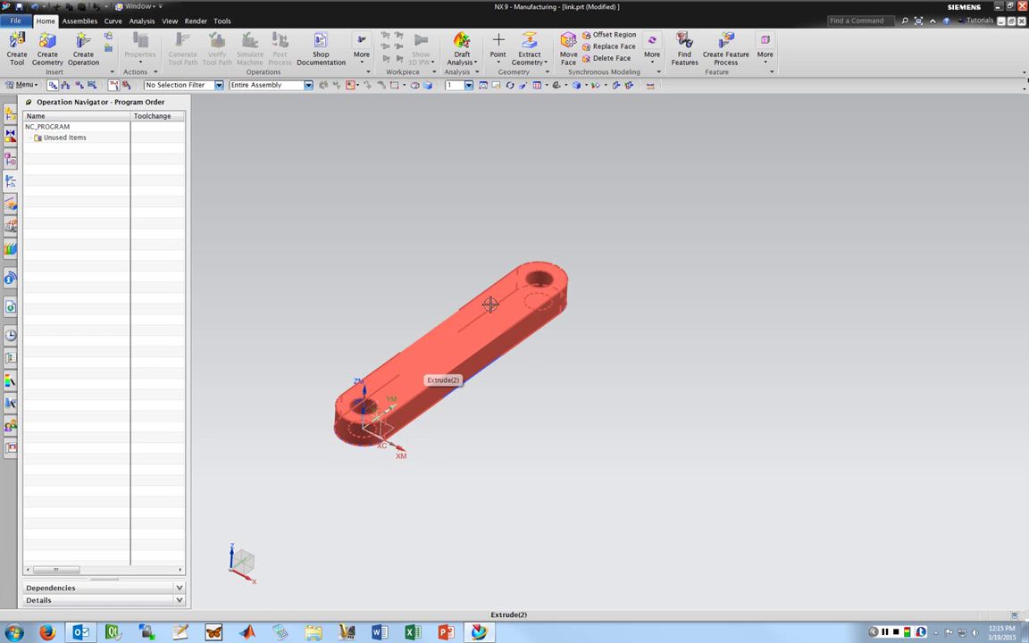
mouse_move(345, 266)
middle_down()
mouse_move(355, 247)
mouse_move(325, 252)
mouse_move(348, 245)
middle_up()
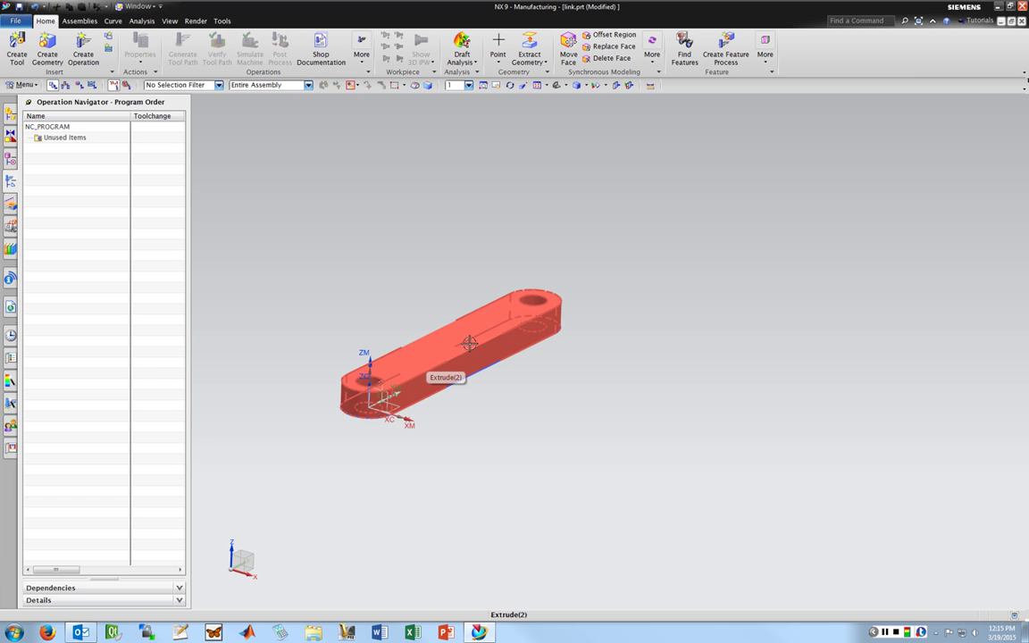
middle_drag(423, 343, 611, 268)
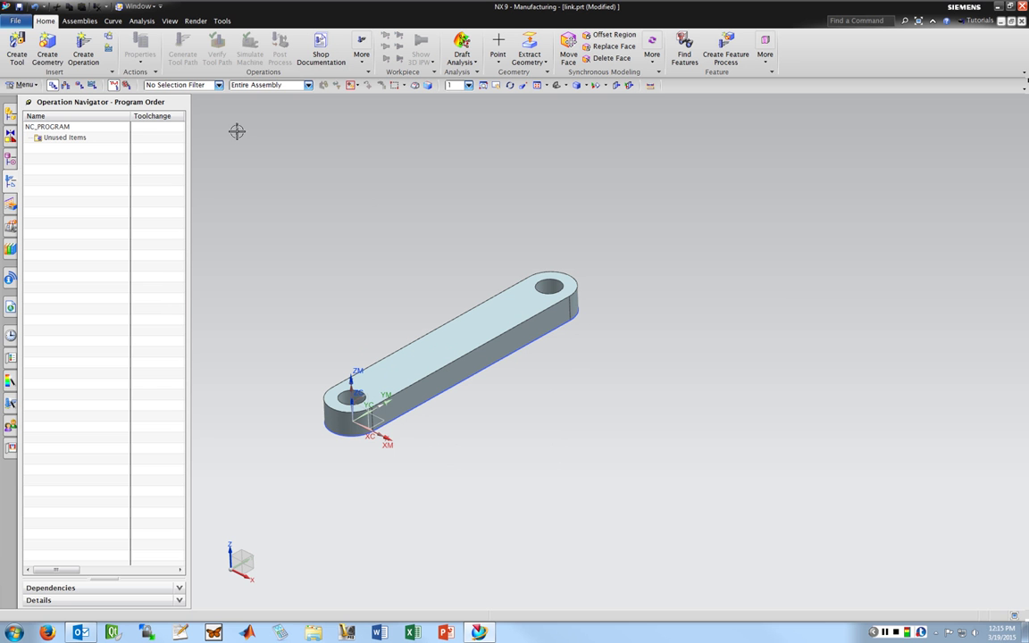
Start a new mill_planar tool of the MILL subtype under GENERIC_MACHINE and try to name it MILL_1
click(16, 51)
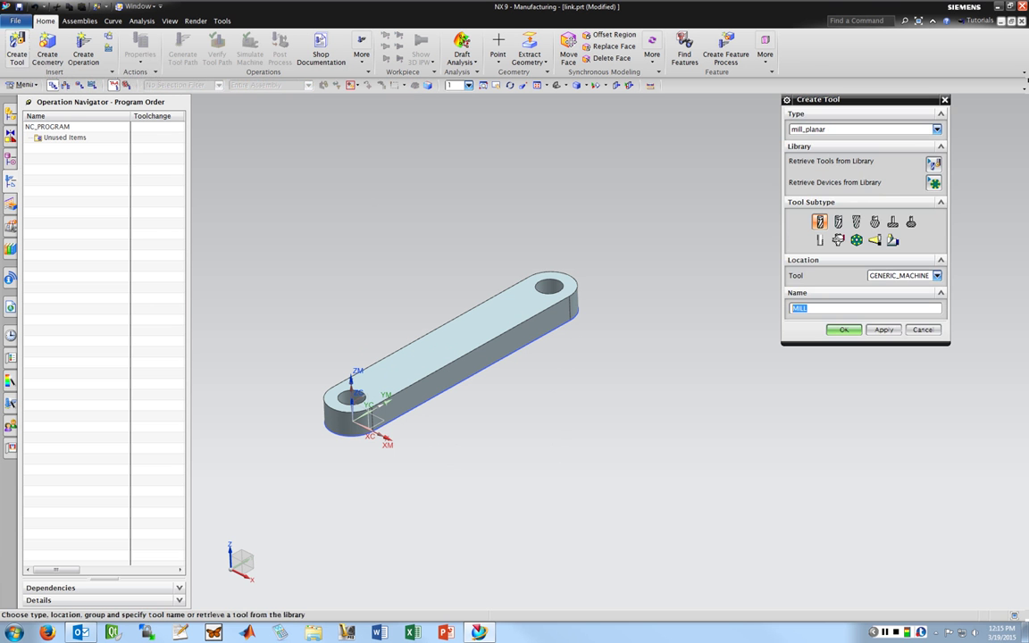
drag(858, 99, 691, 134)
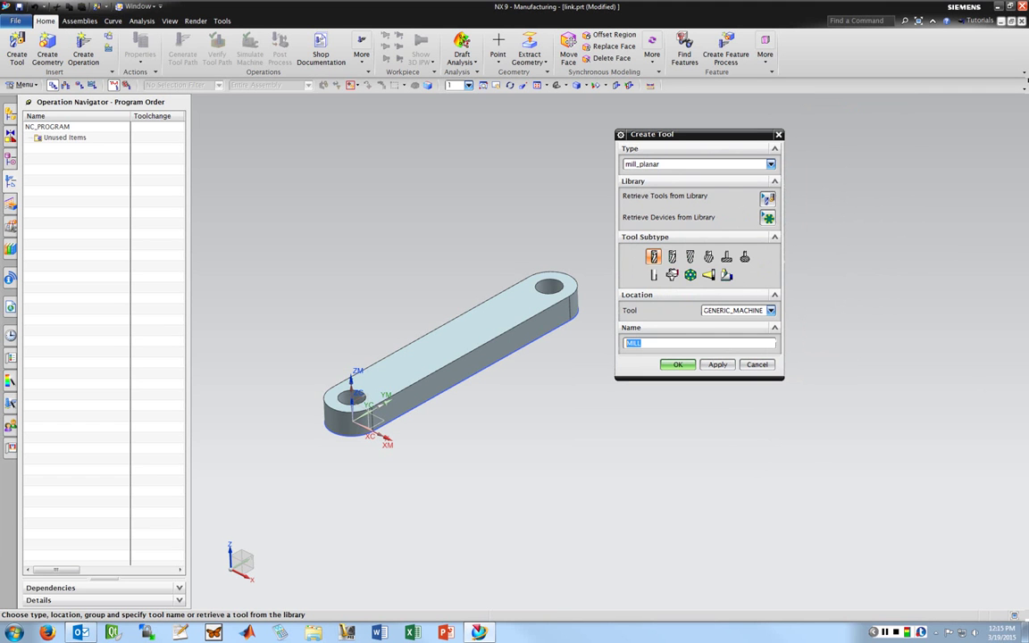
click(770, 163)
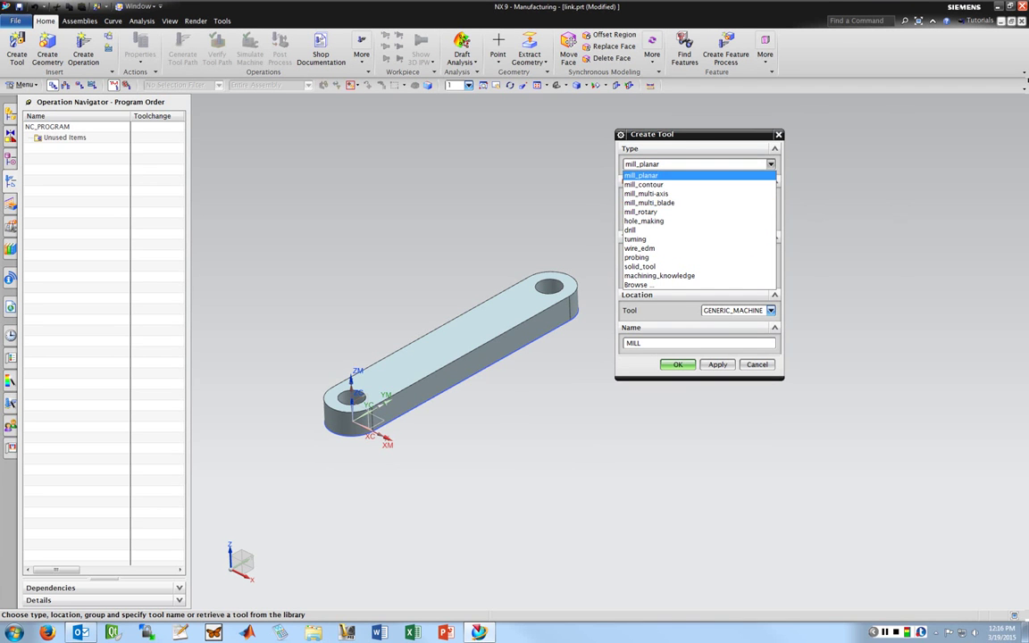
click(643, 176)
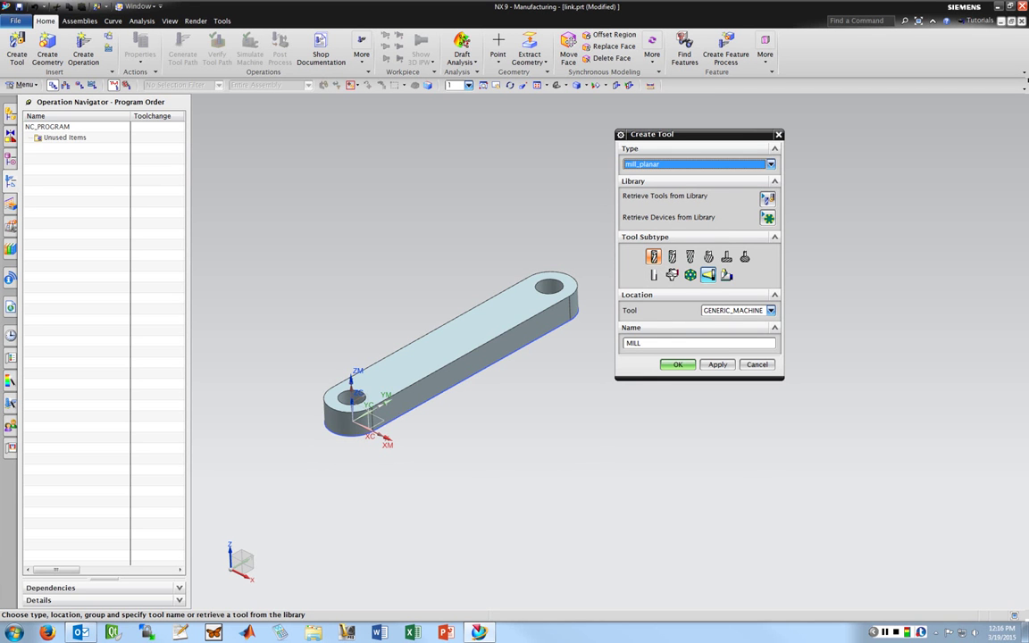
click(770, 311)
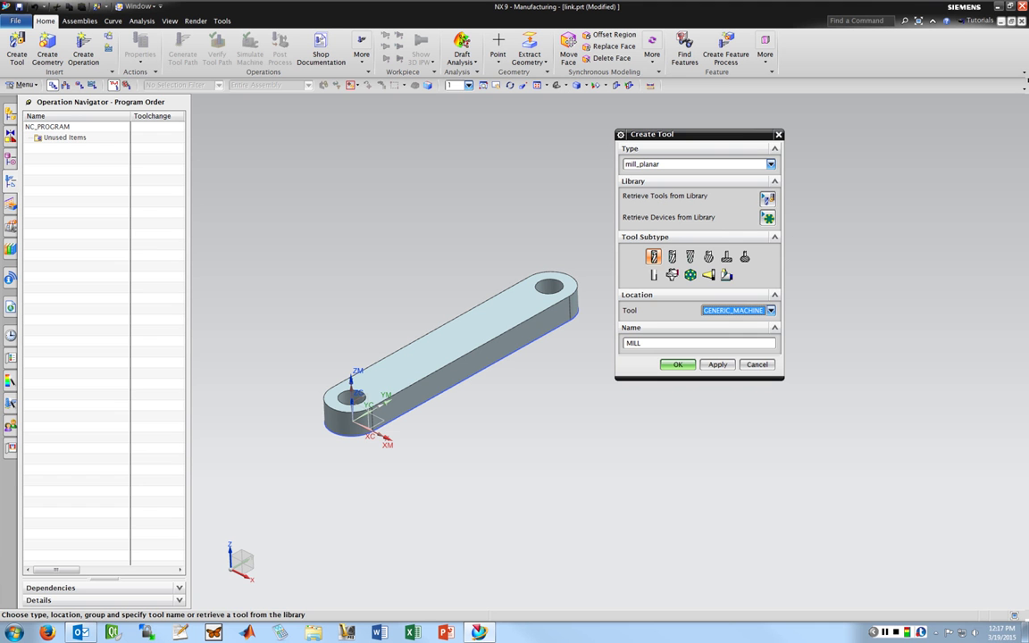
click(645, 343)
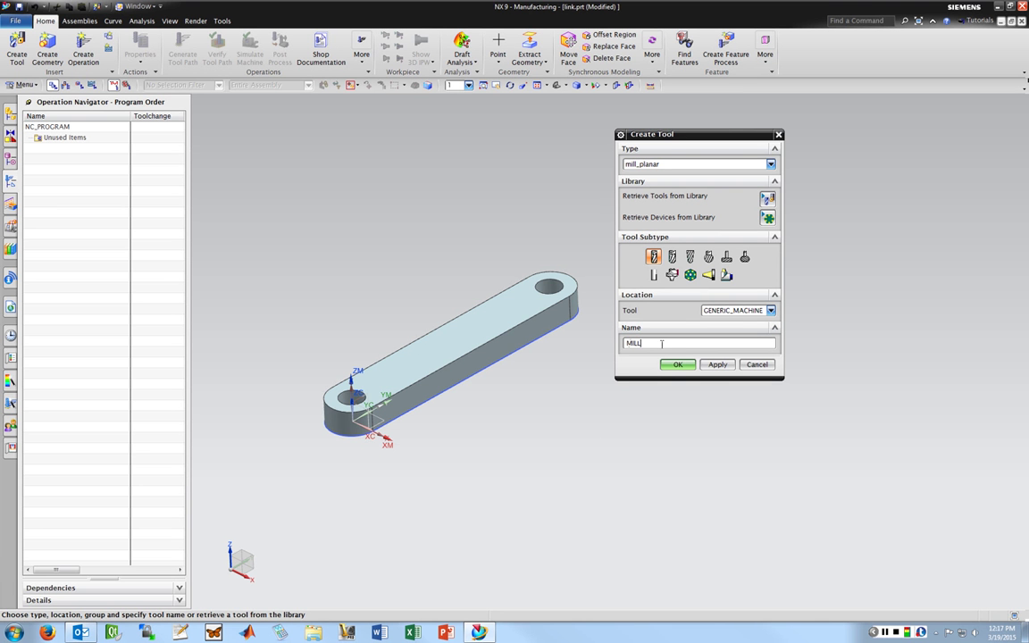
text(_1)
key(Return)
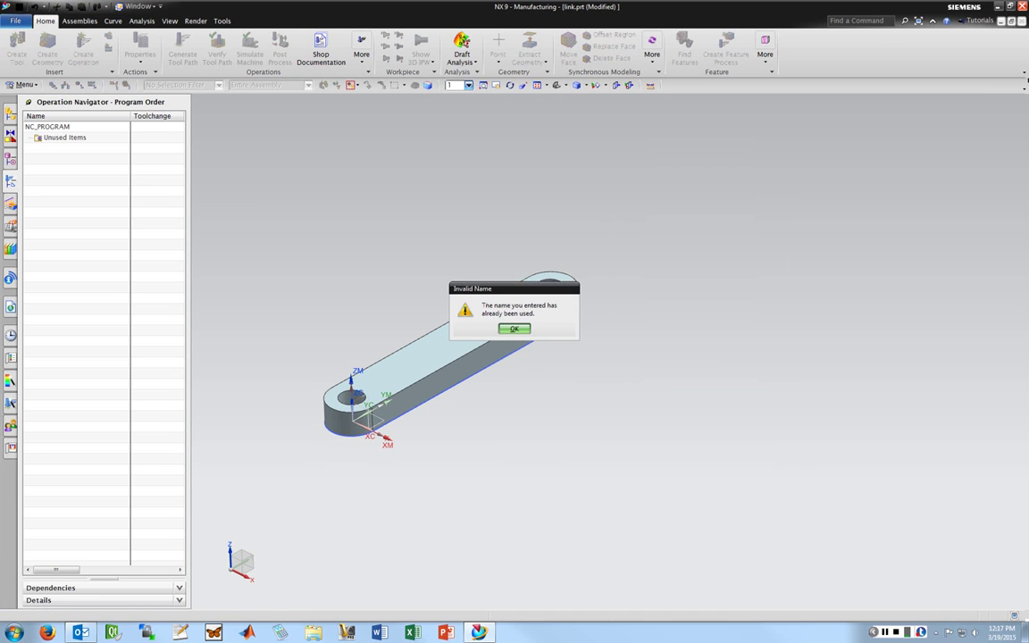
key(Return)
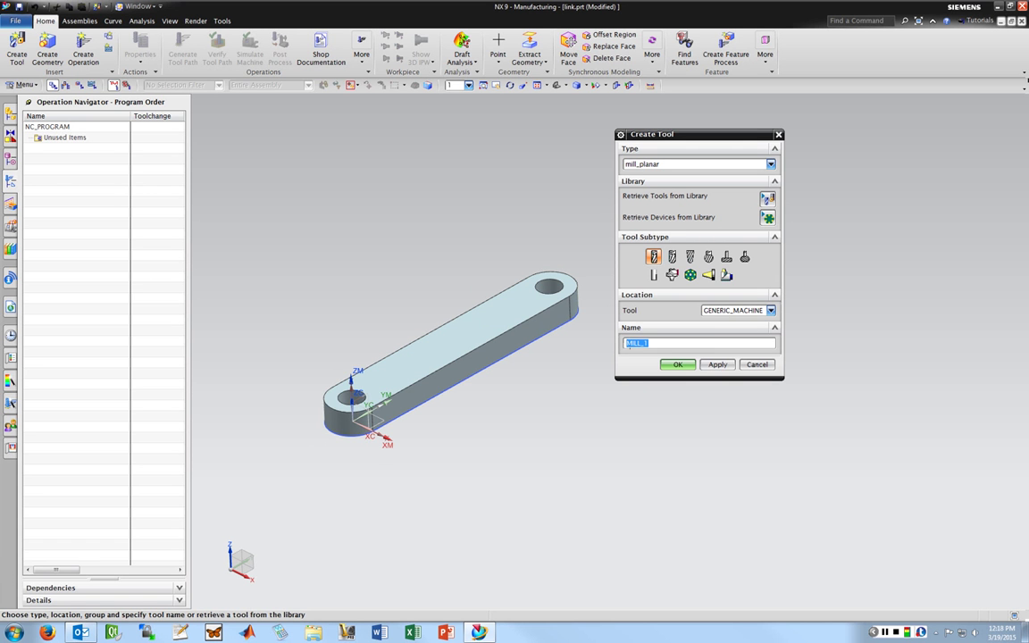
Name the new milling tool MILL_1_IN and create it
click(652, 343)
text(_in)
key(Return)
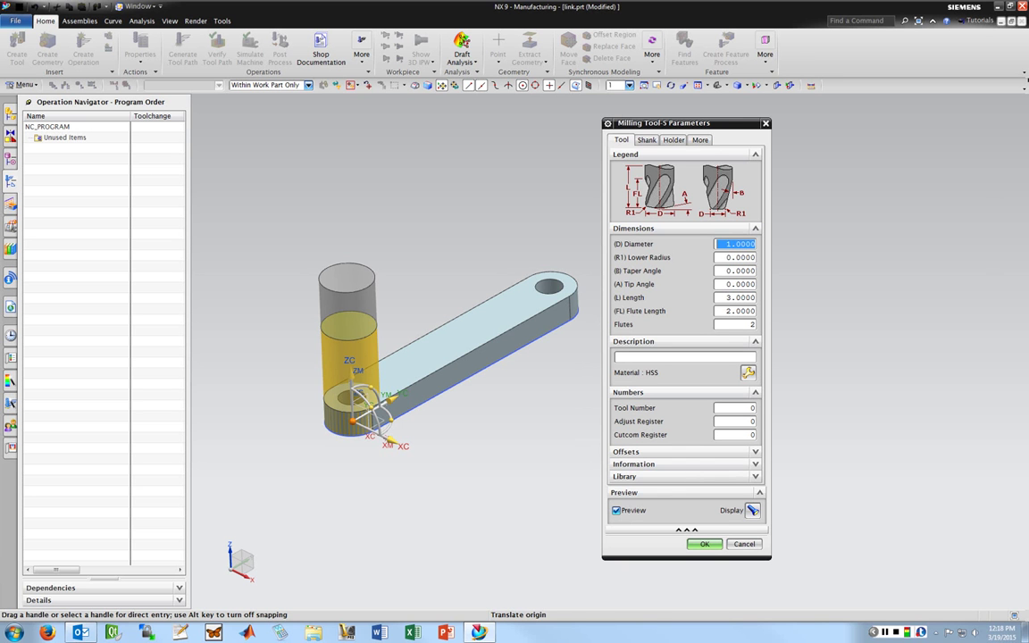
Review the milling tool's dimensions along with its shank, holder and operation parameter settings
click(731, 245)
click(739, 258)
click(646, 140)
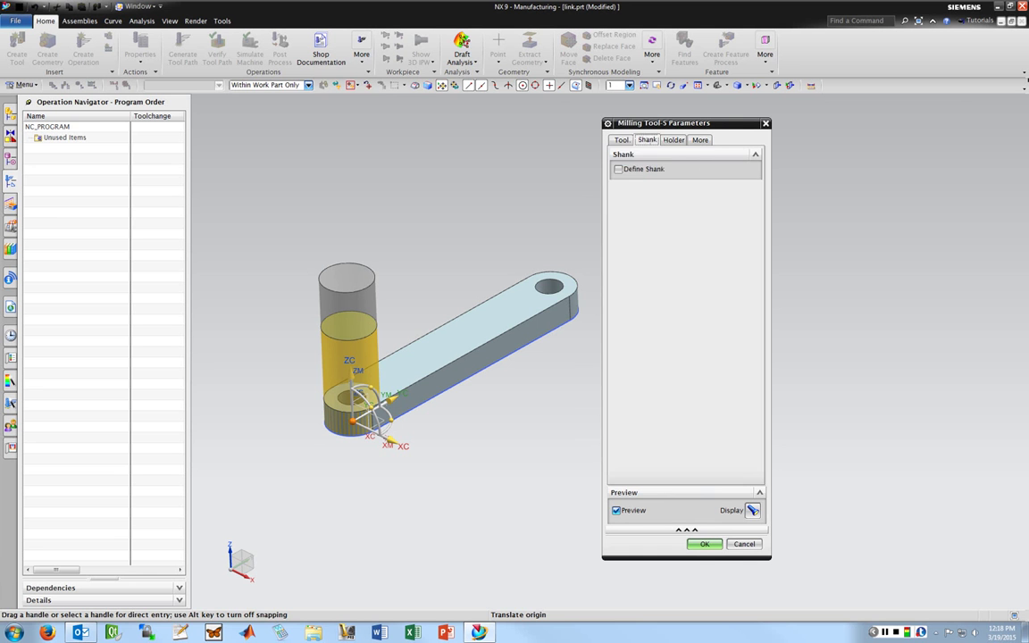
click(674, 139)
click(700, 140)
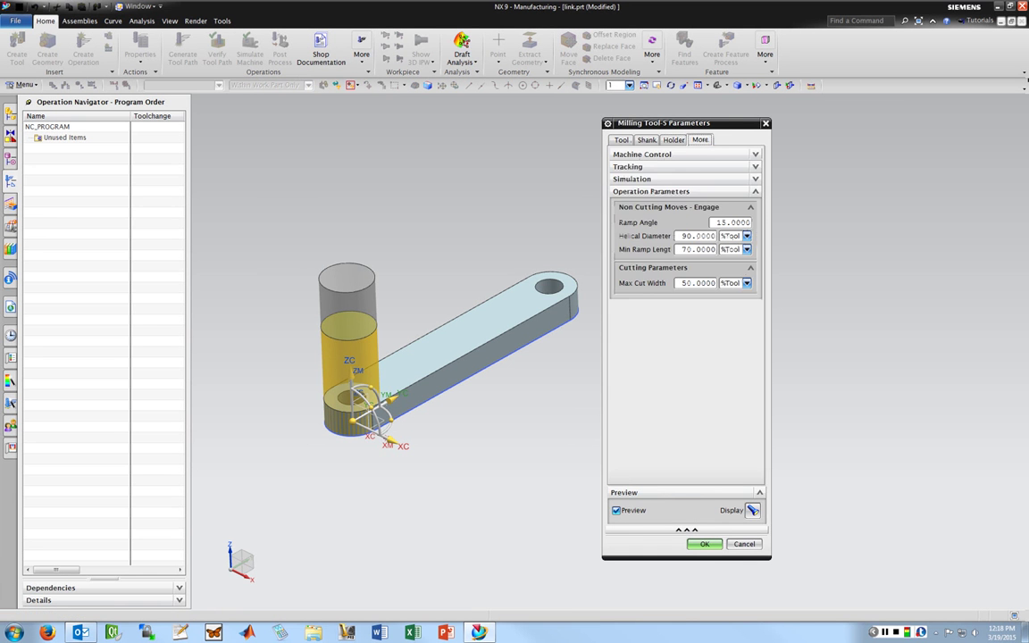
click(674, 139)
click(646, 139)
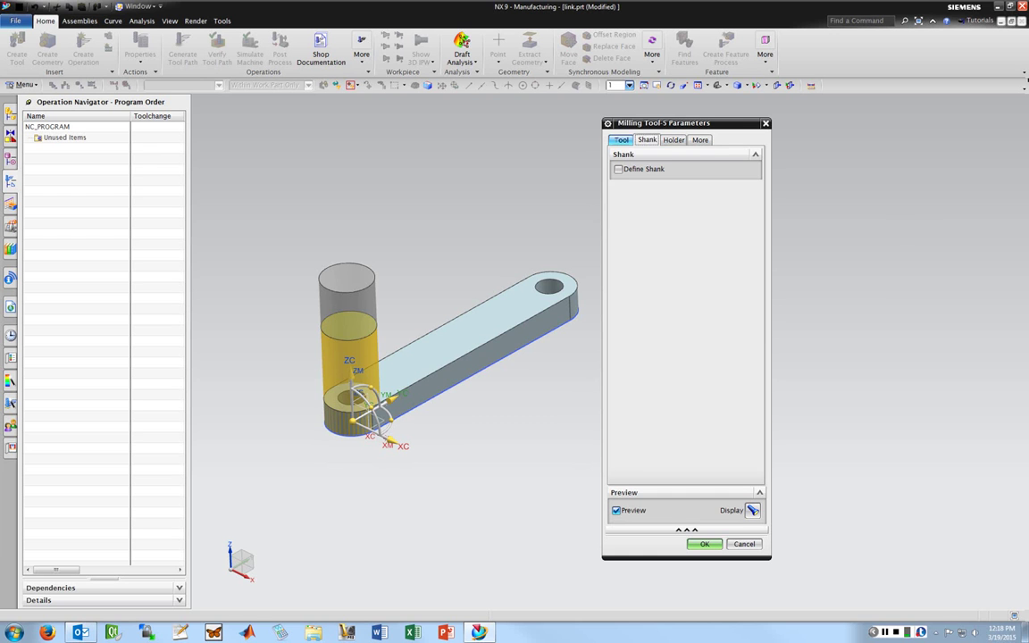
click(621, 139)
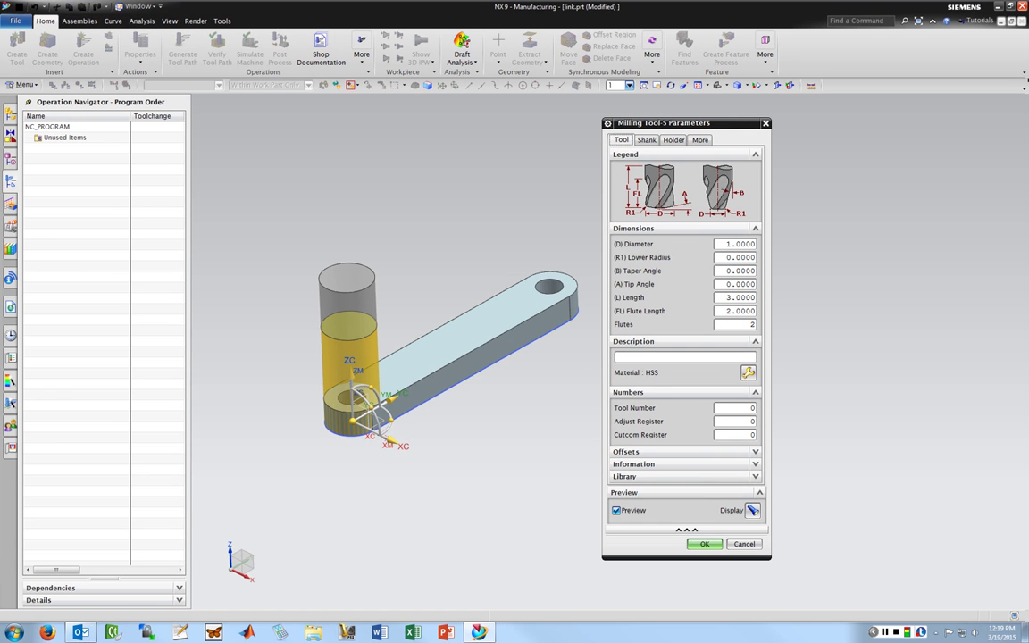
Set the milling tool's tool number, adjust register and cutcom register to 1 and accept the tool parameters
double_click(753, 410)
text(1)
double_click(753, 424)
text(1)
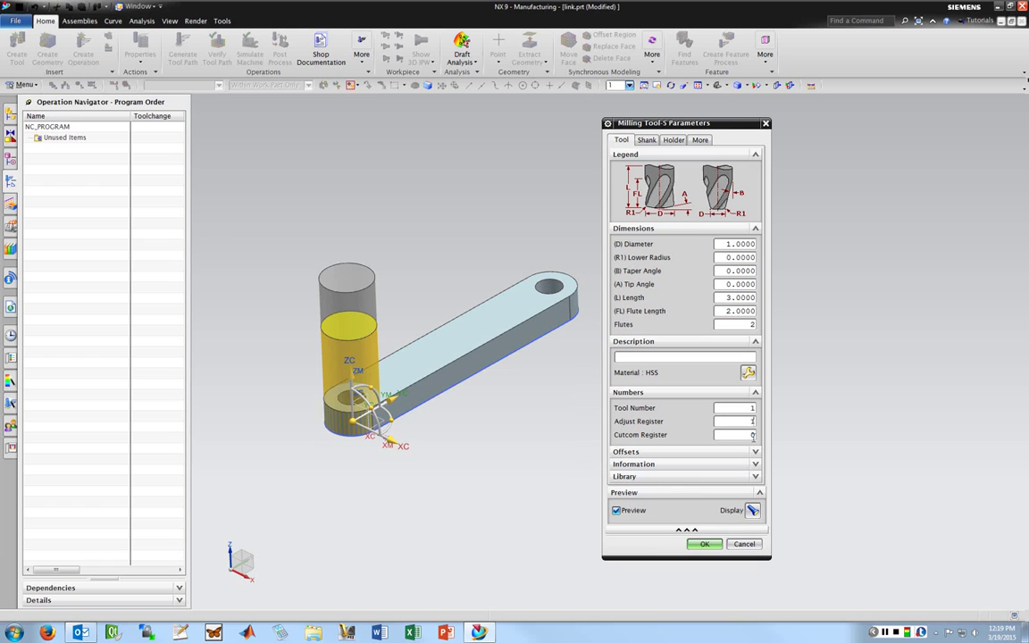
double_click(753, 436)
text(1)
click(629, 452)
click(630, 453)
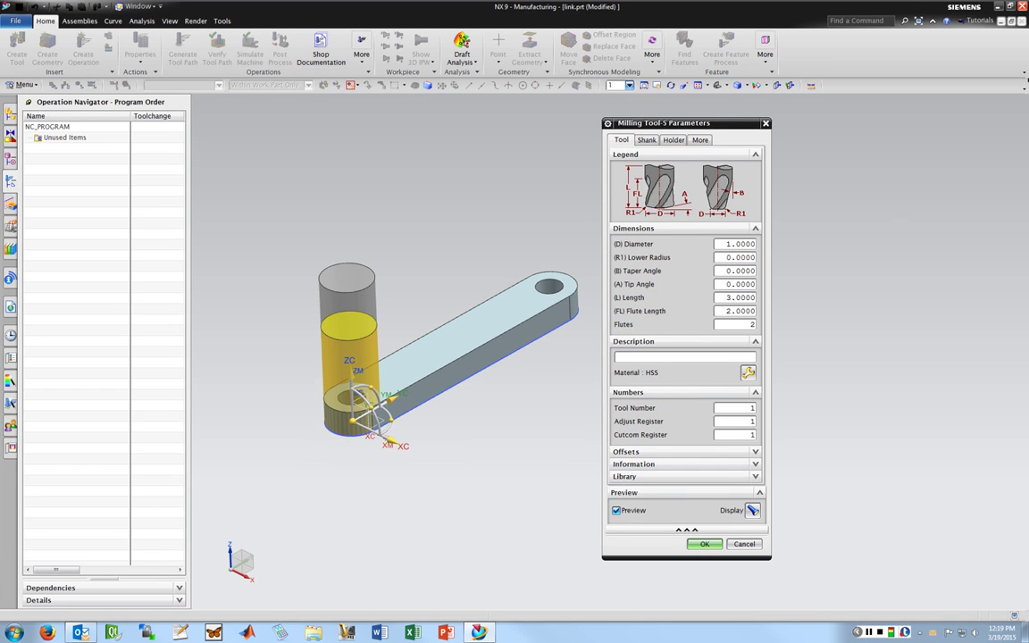
click(702, 544)
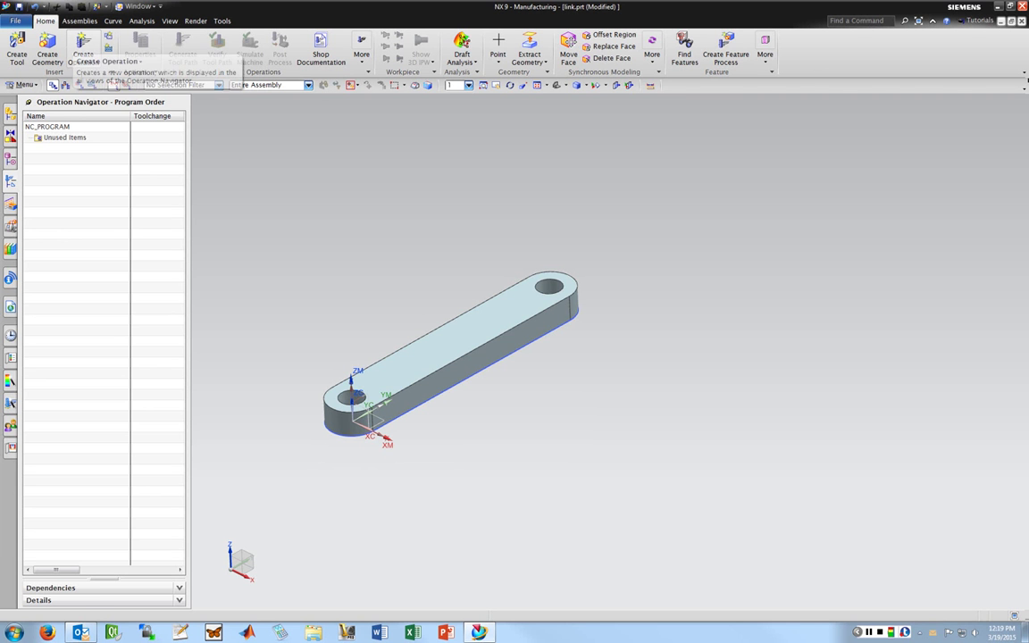
Start a mill_planar Face Milling with Boundaries operation using tool MILL_1_IN and geometry MCS_MILL
click(83, 49)
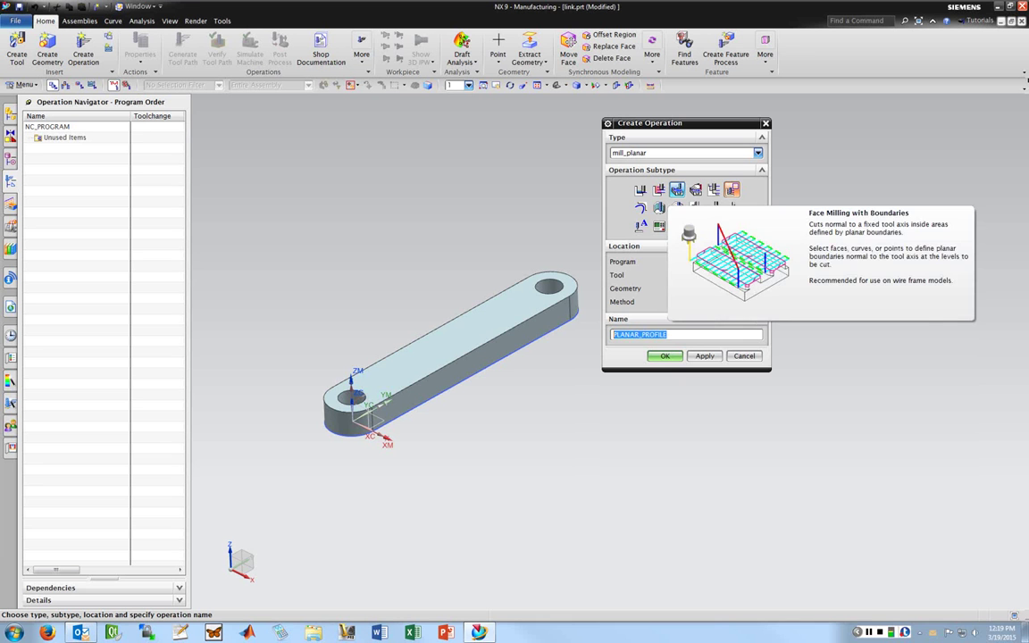
click(676, 189)
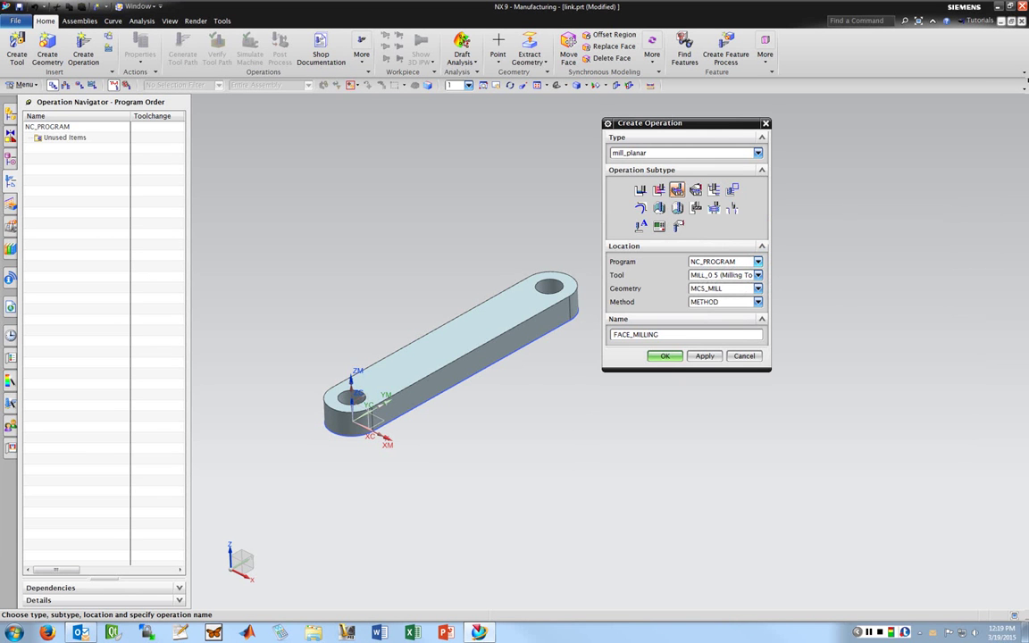
click(758, 275)
key(Down)
key(Down)
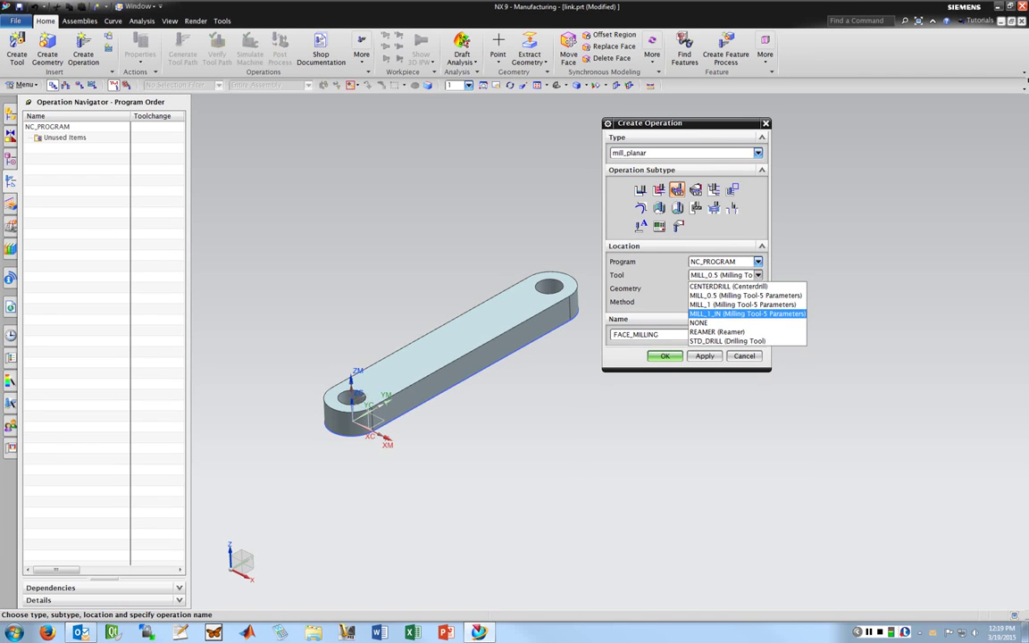
key(Return)
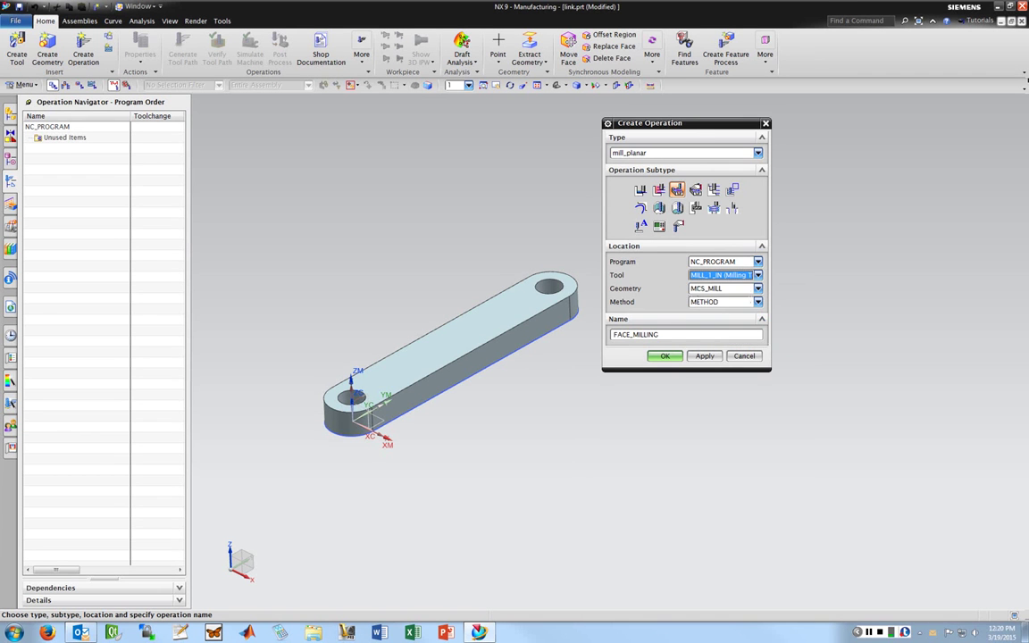
click(758, 288)
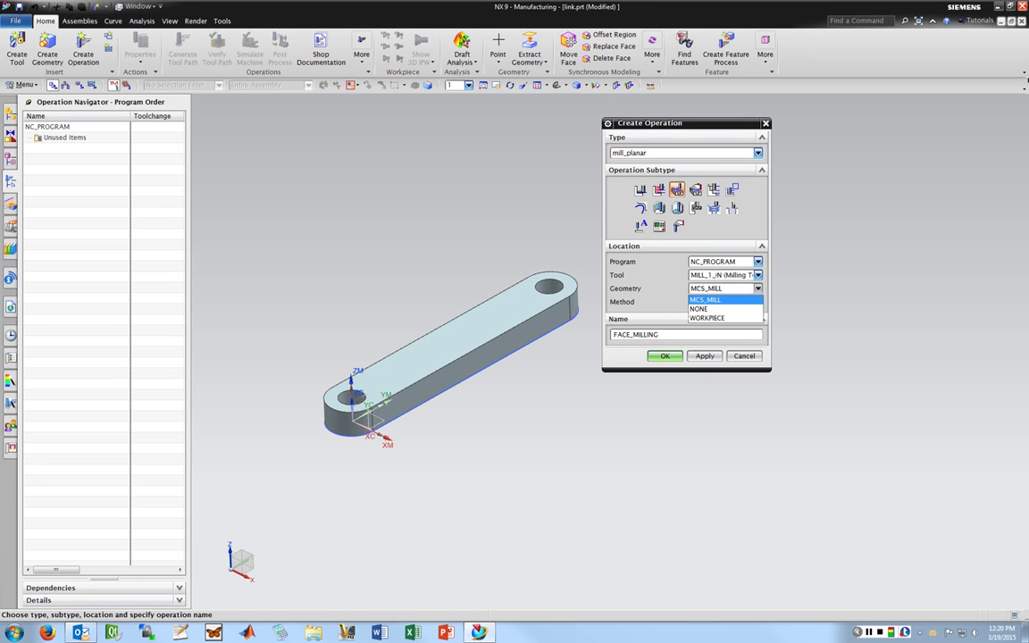
key(Return)
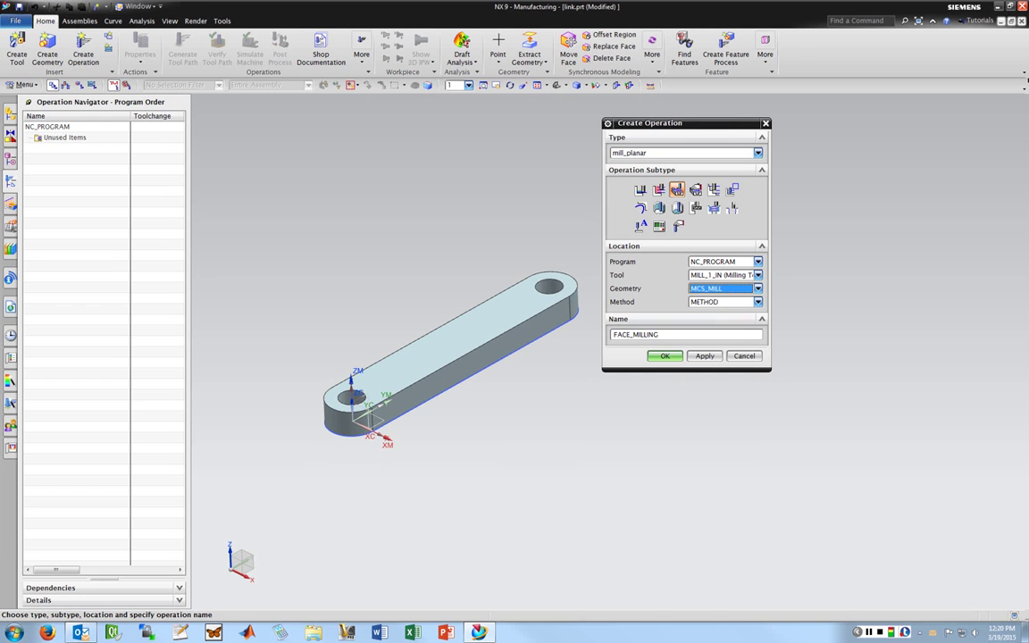
Choose METHOD as the operation's method, name it FACE_MILLING_1 and create it
click(757, 302)
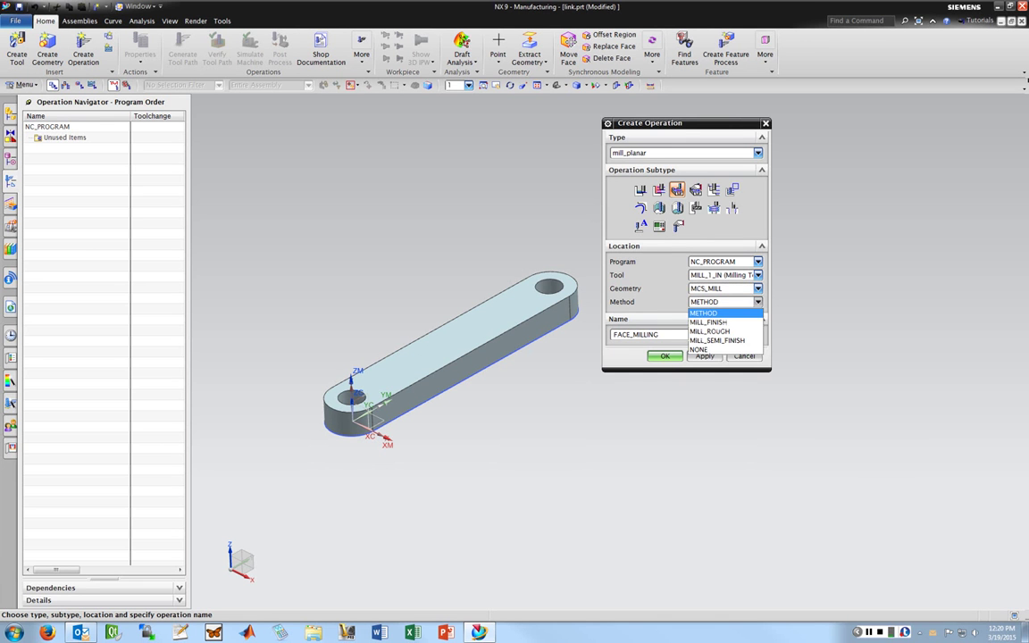
key(Down)
key(Down)
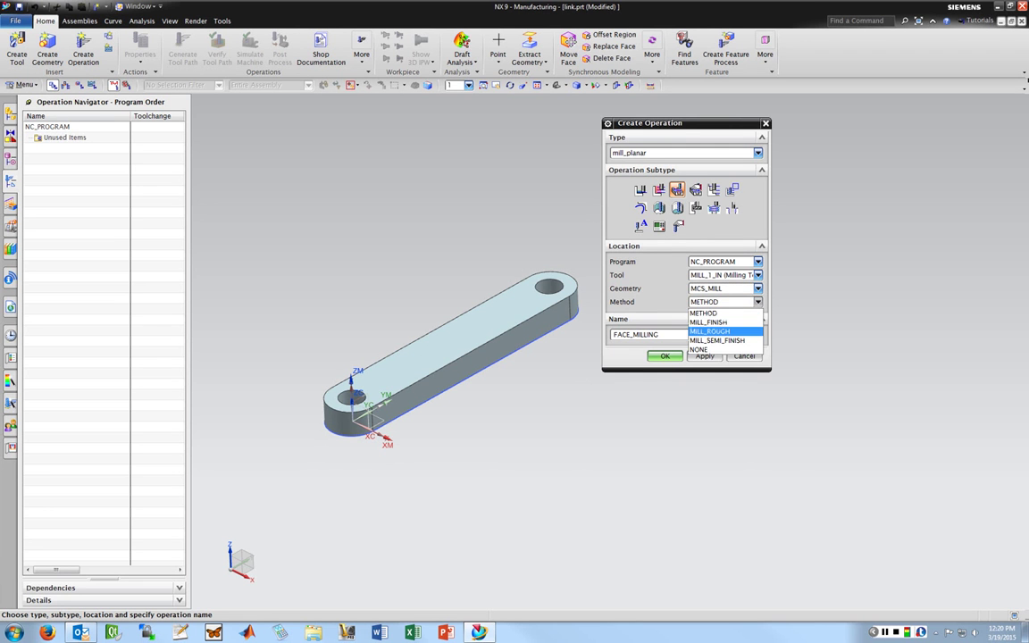
key(Up)
key(Up)
key(Return)
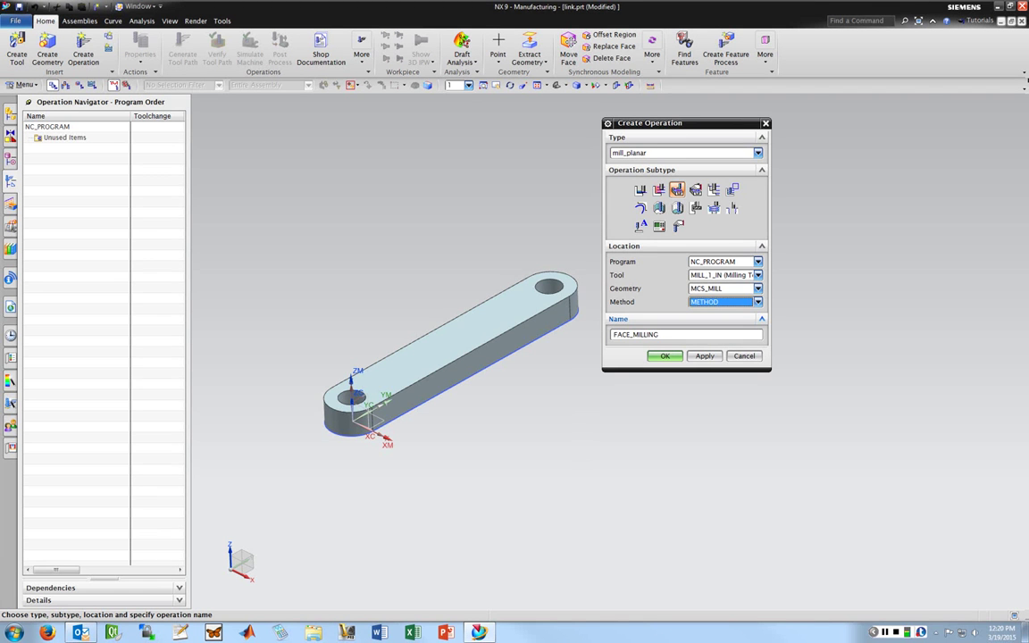
click(663, 336)
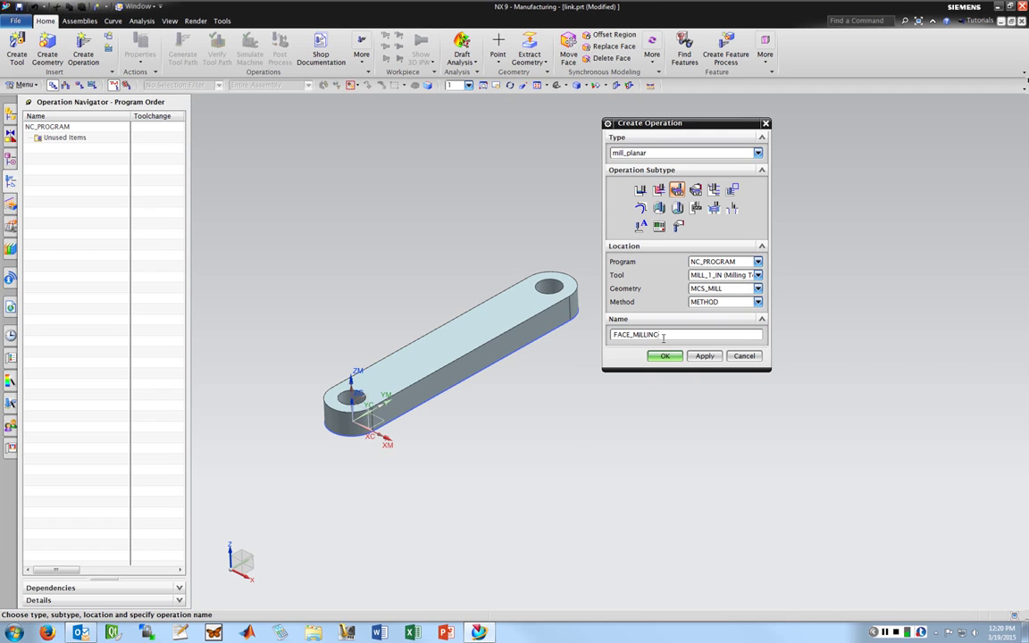
text(_1)
key(Return)
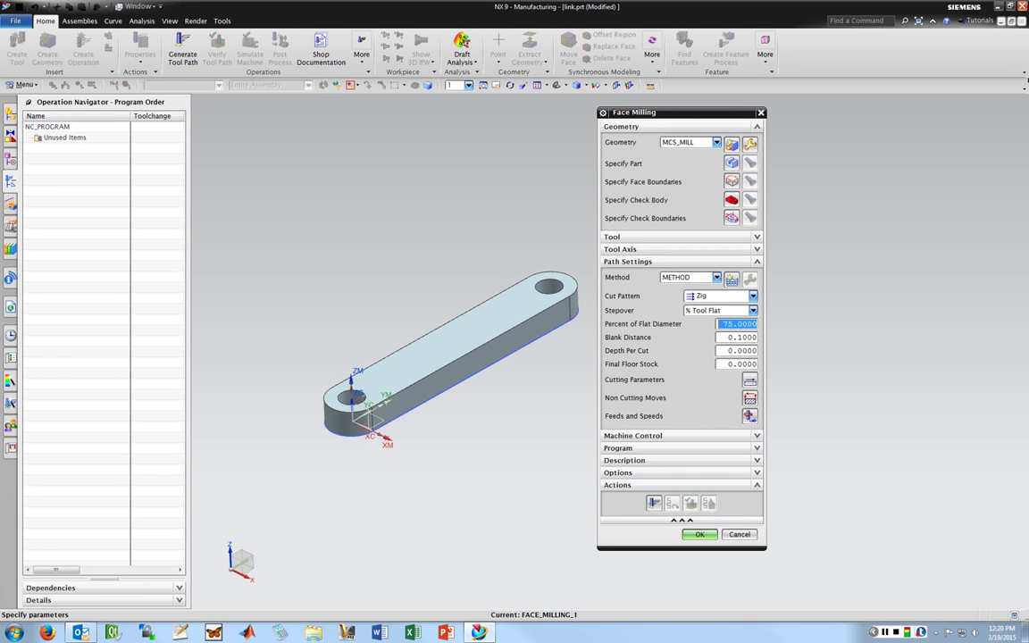
Specify the solid link body as the part geometry of the face milling operation
click(732, 163)
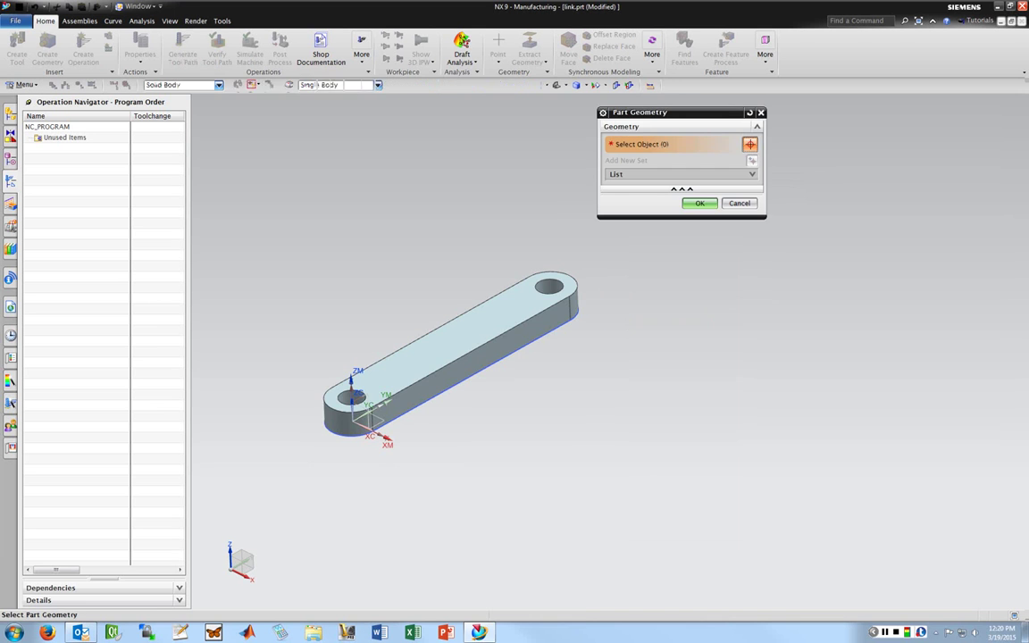
click(467, 334)
key(Return)
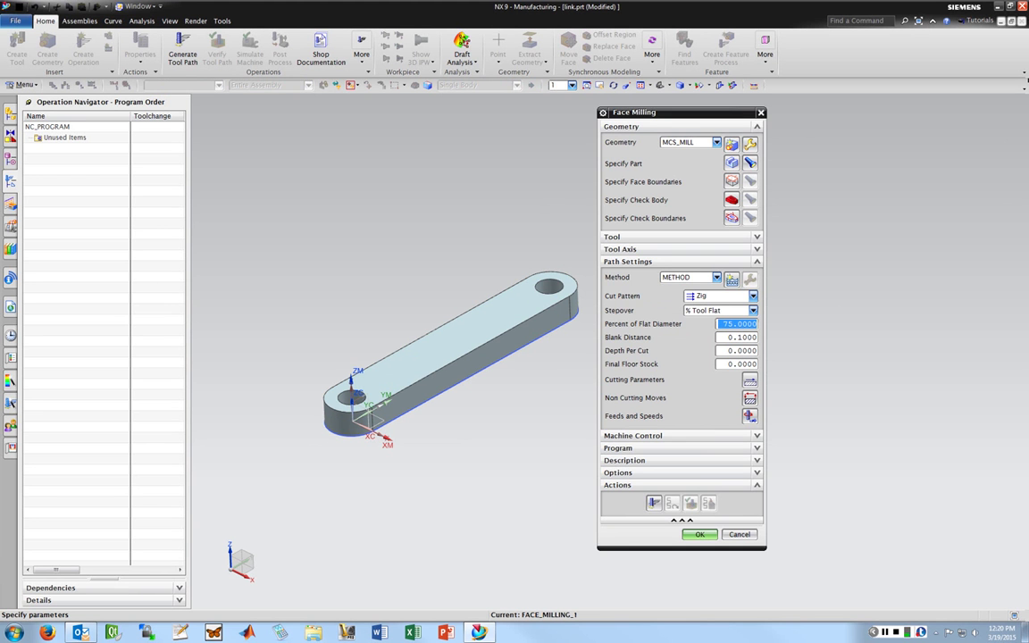
Specify the link's upper face as the face boundary, keeping tool side Inside and plane Automatic
click(732, 182)
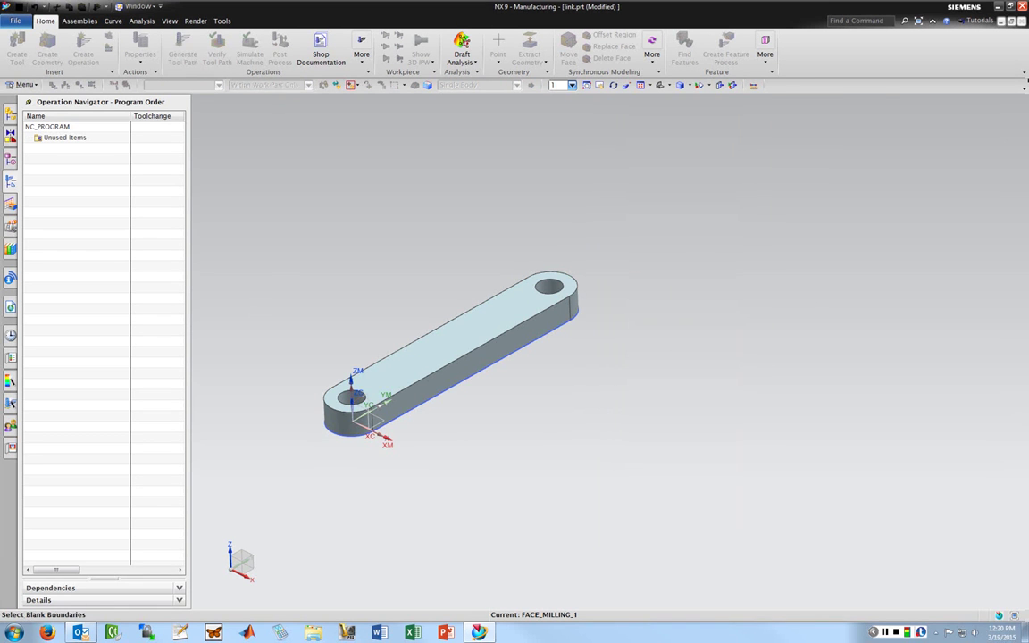
click(518, 304)
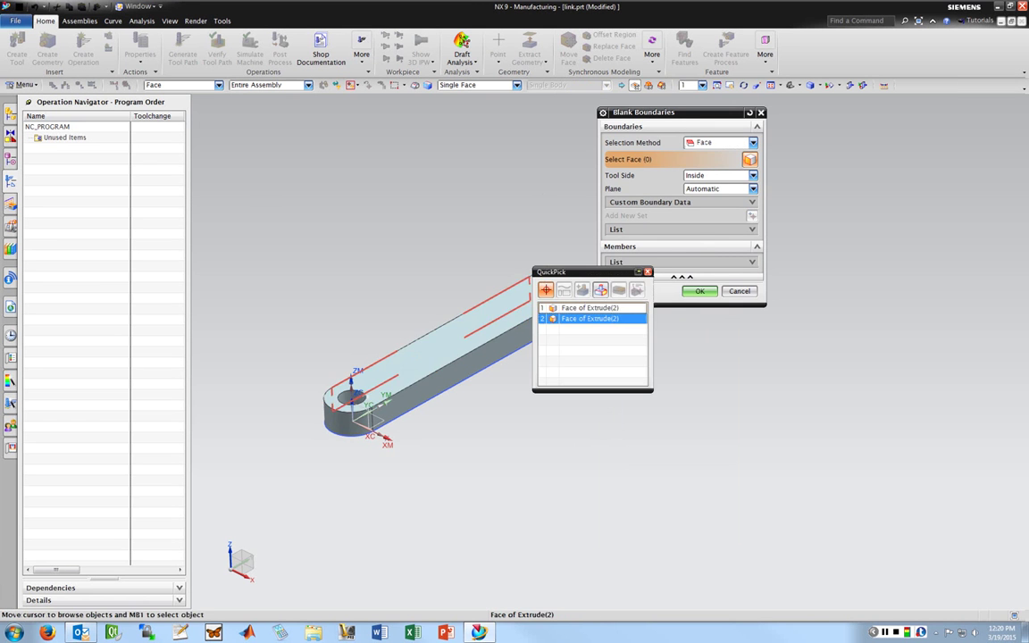
click(570, 306)
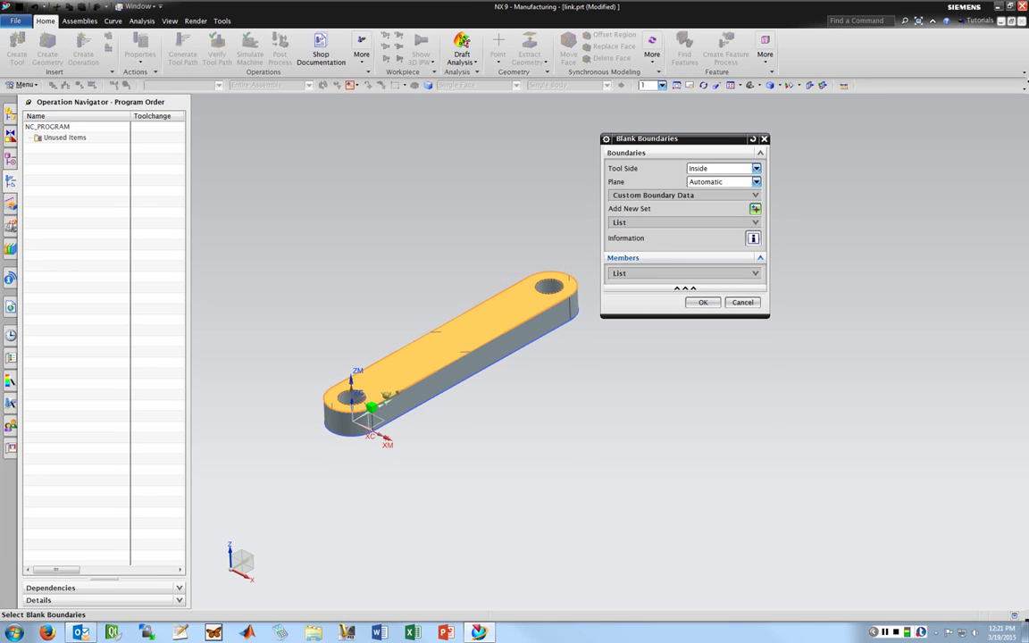
click(703, 303)
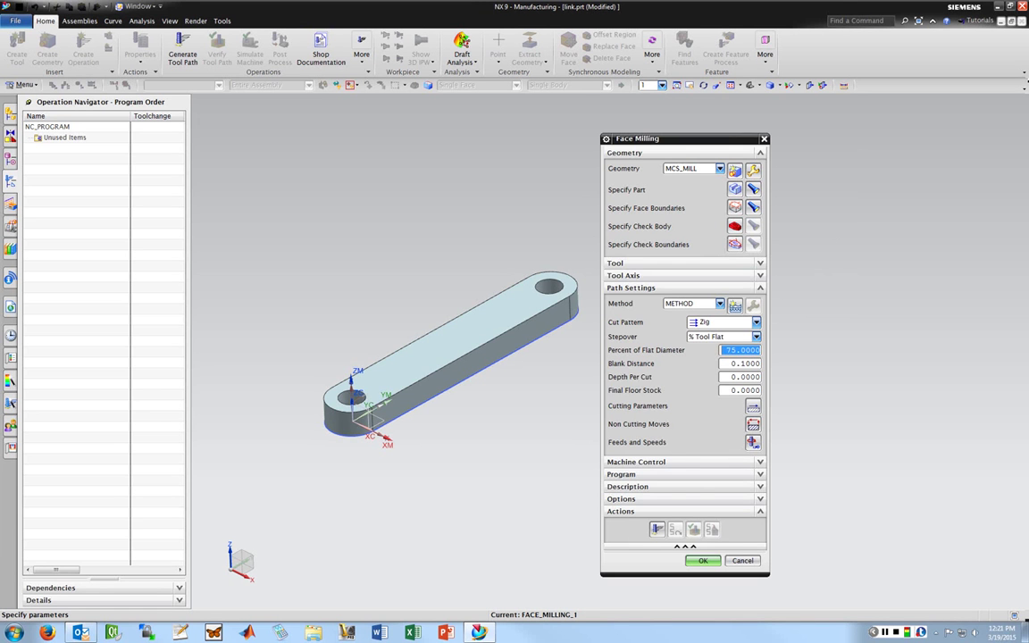
Check the assigned tool and set the operation's tool axis to +ZM Axis
click(615, 263)
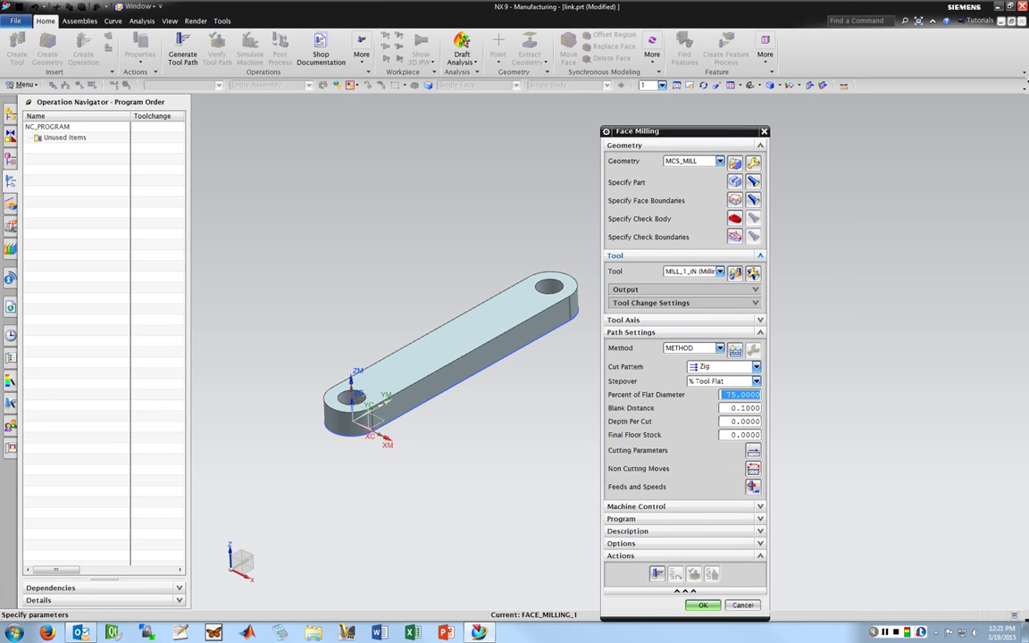
click(617, 257)
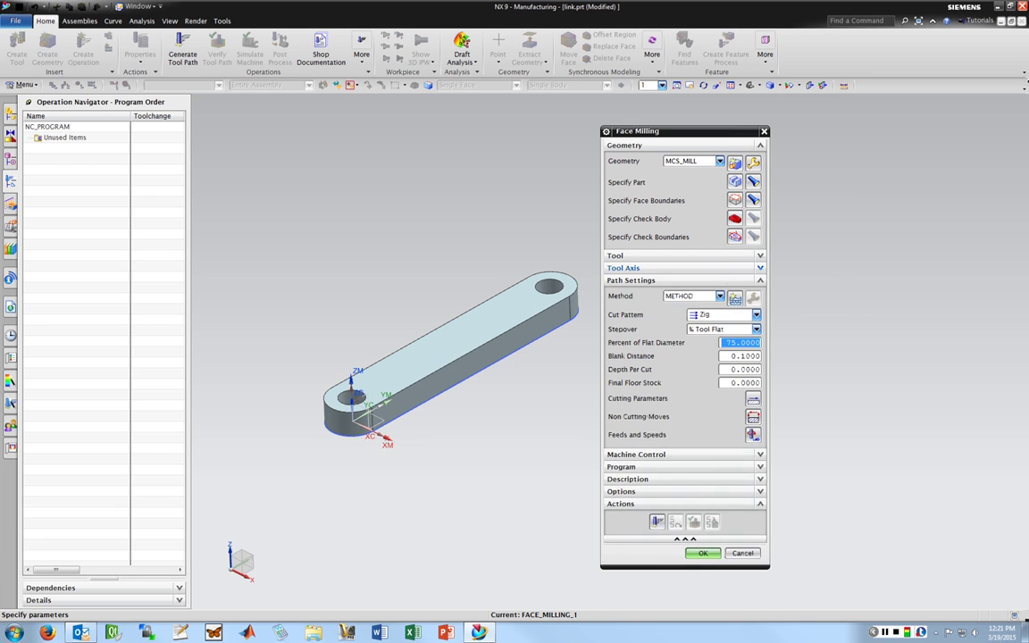
click(623, 268)
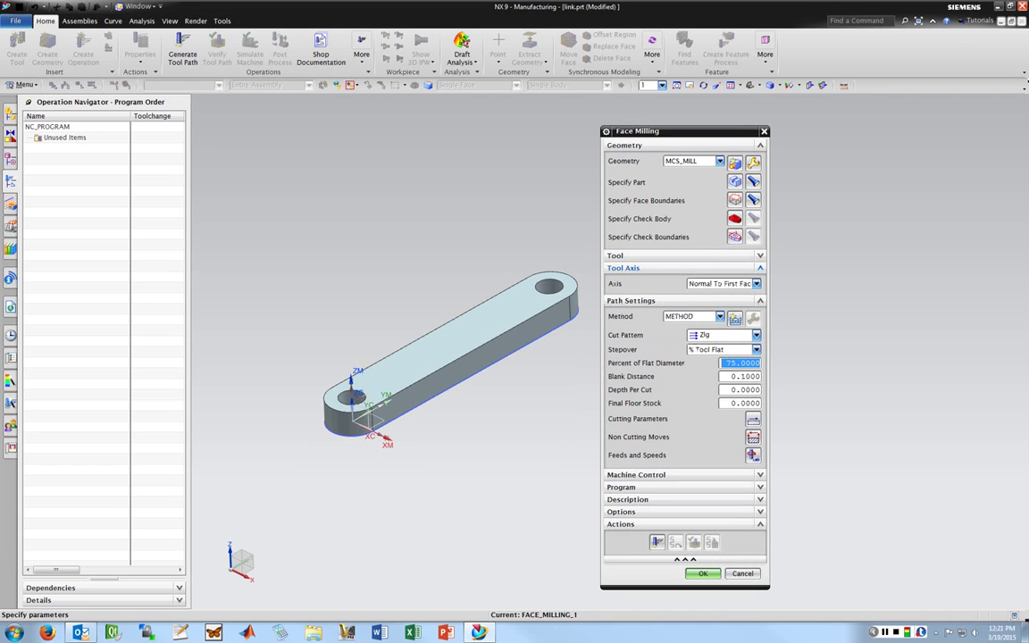
click(722, 284)
key(Return)
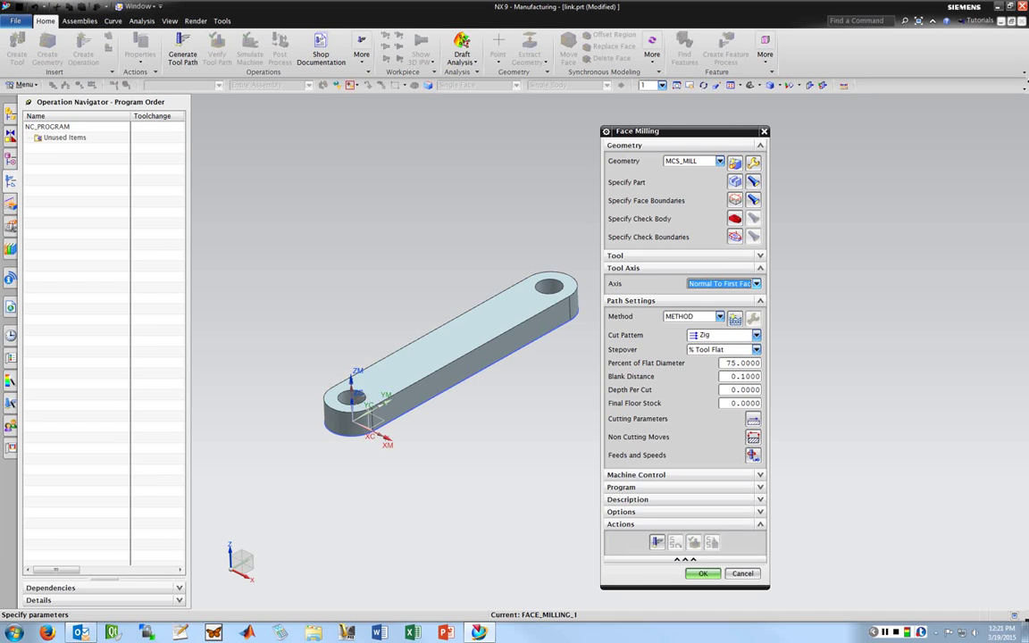
key(alt+Down)
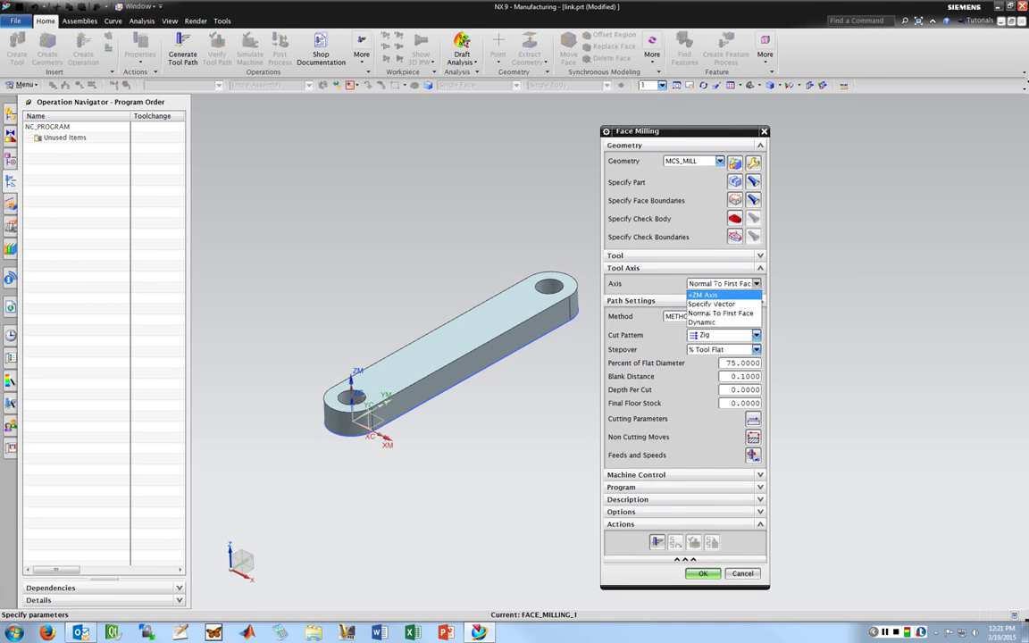
key(Escape)
key(alt+Down)
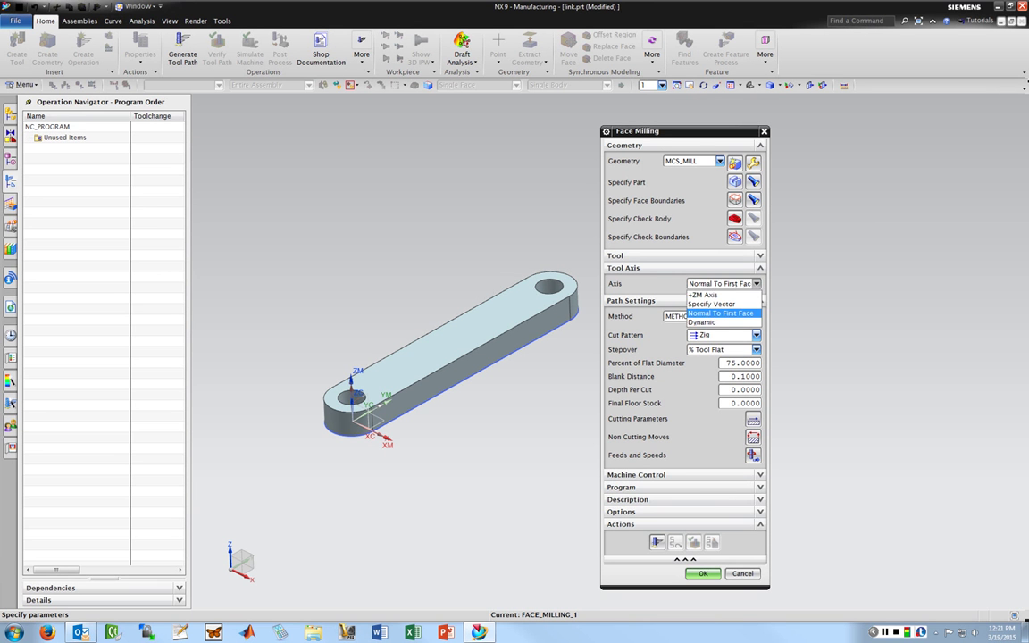
key(Return)
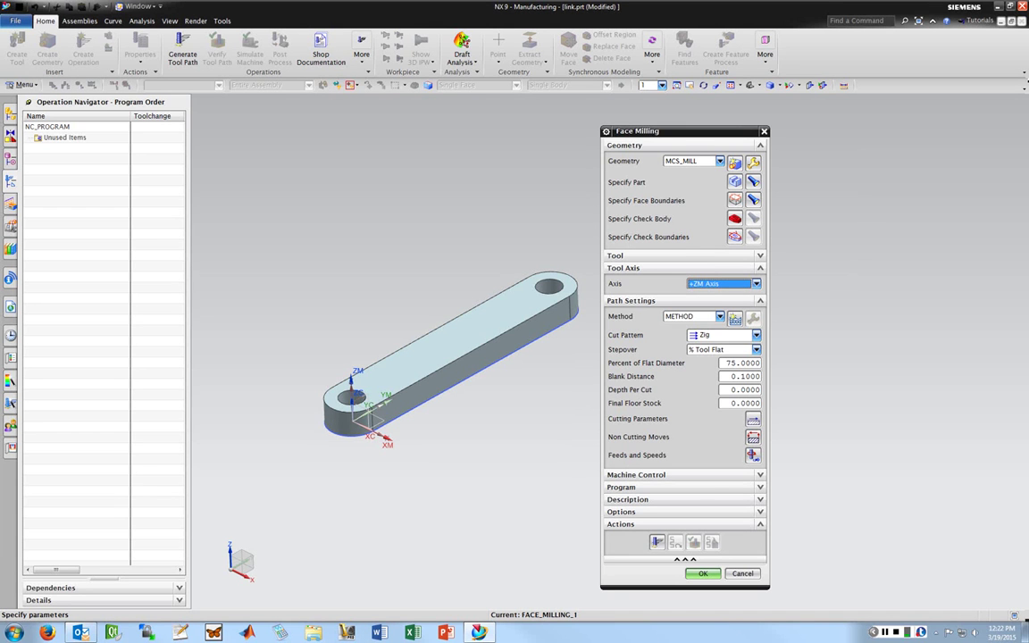
Change the face milling operation's method to MILL_SEMI_FINISH in the path settings
click(720, 317)
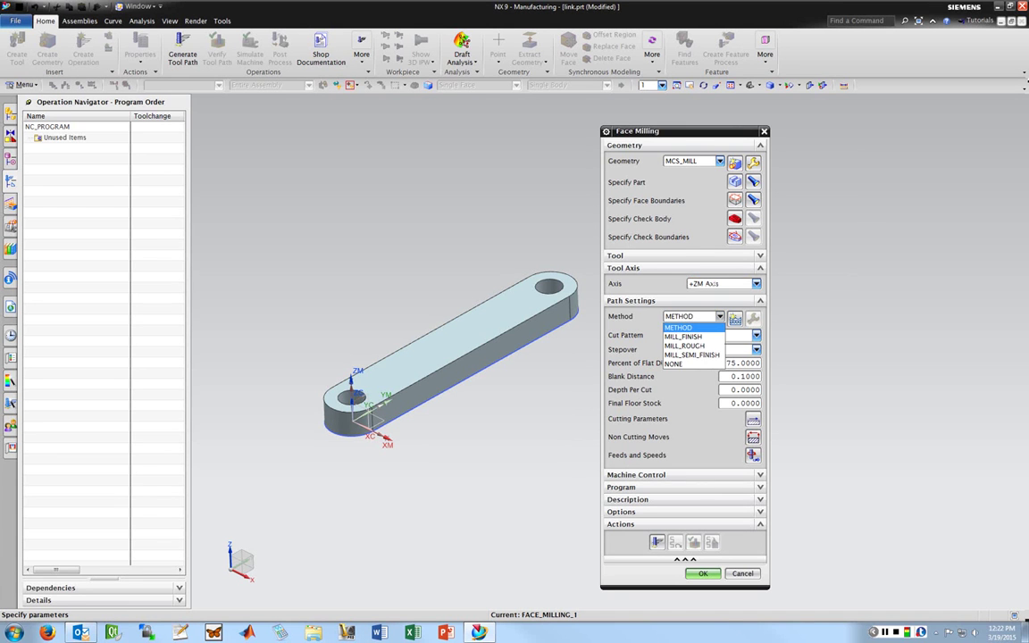
key(Down)
key(Down)
key(Down)
key(Down)
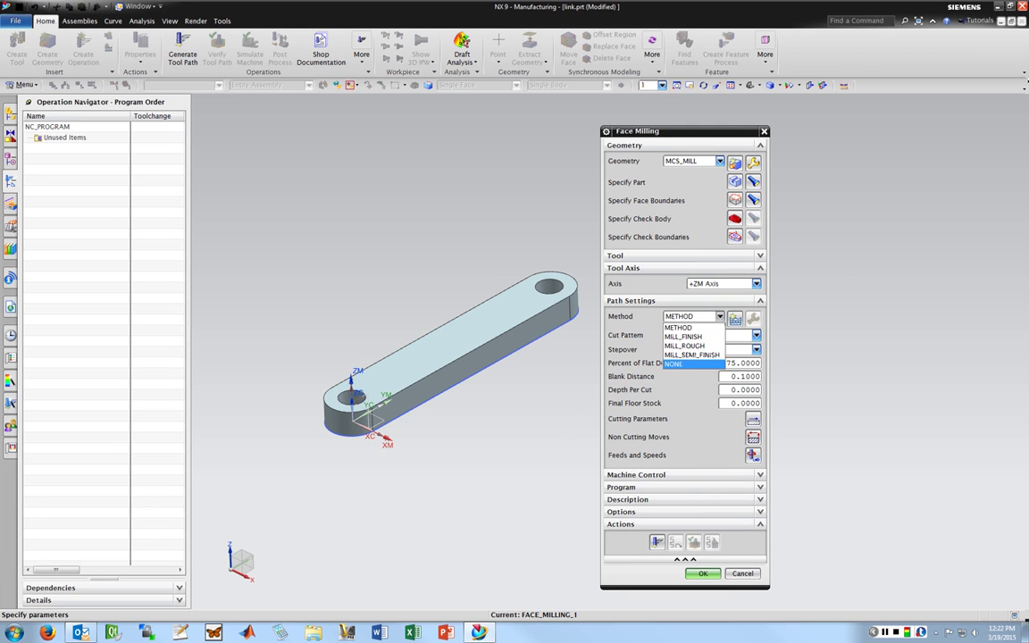
key(Up)
key(Up)
key(Up)
key(Down)
key(Down)
key(Return)
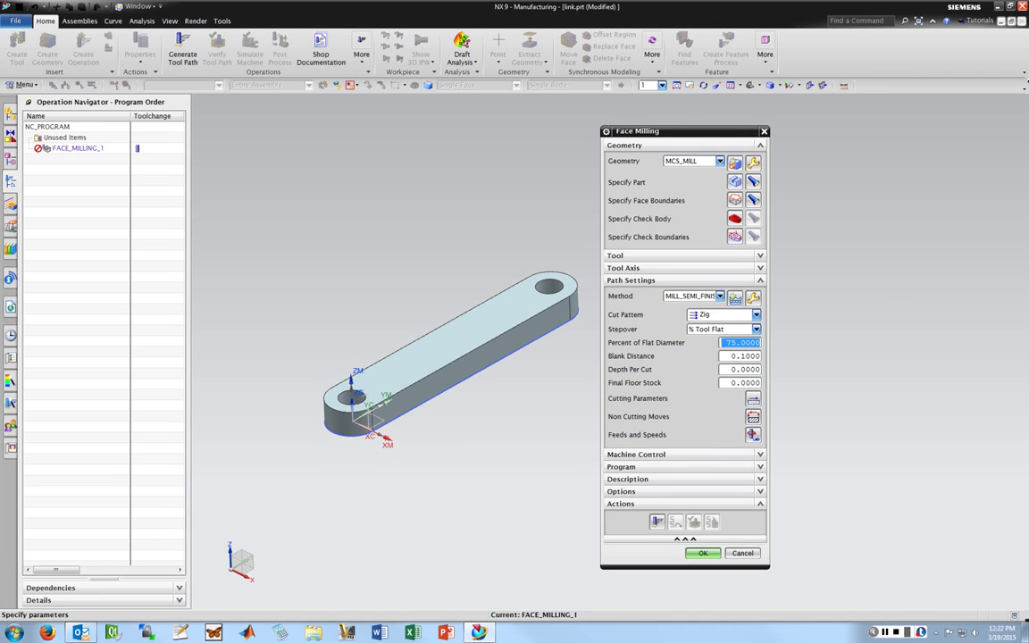
Review the available cut patterns, the cutting parameters and the non cutting moves settings of the face milling operation
click(724, 314)
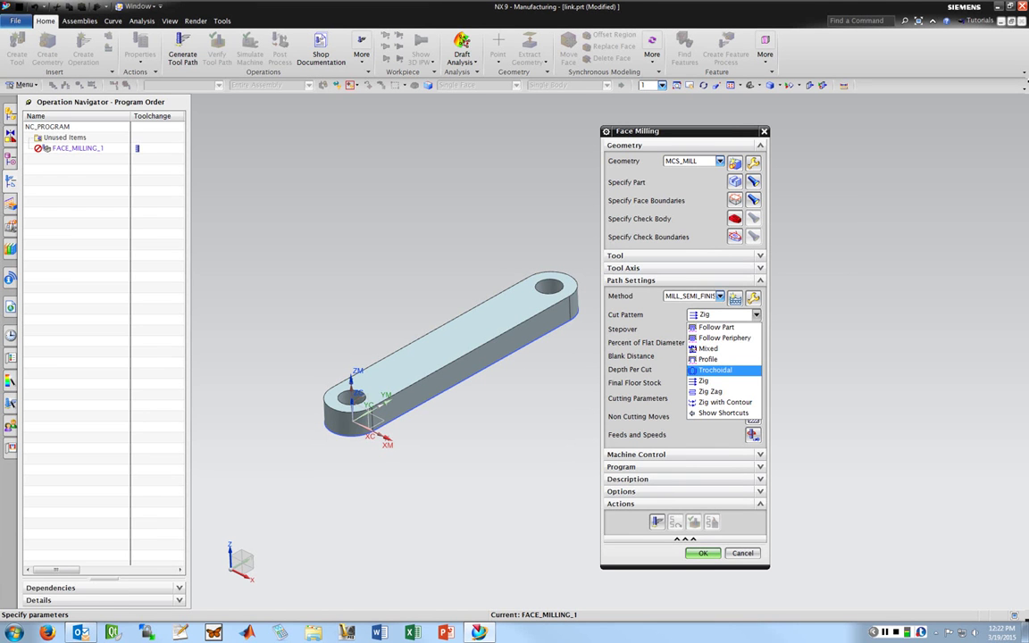
key(Escape)
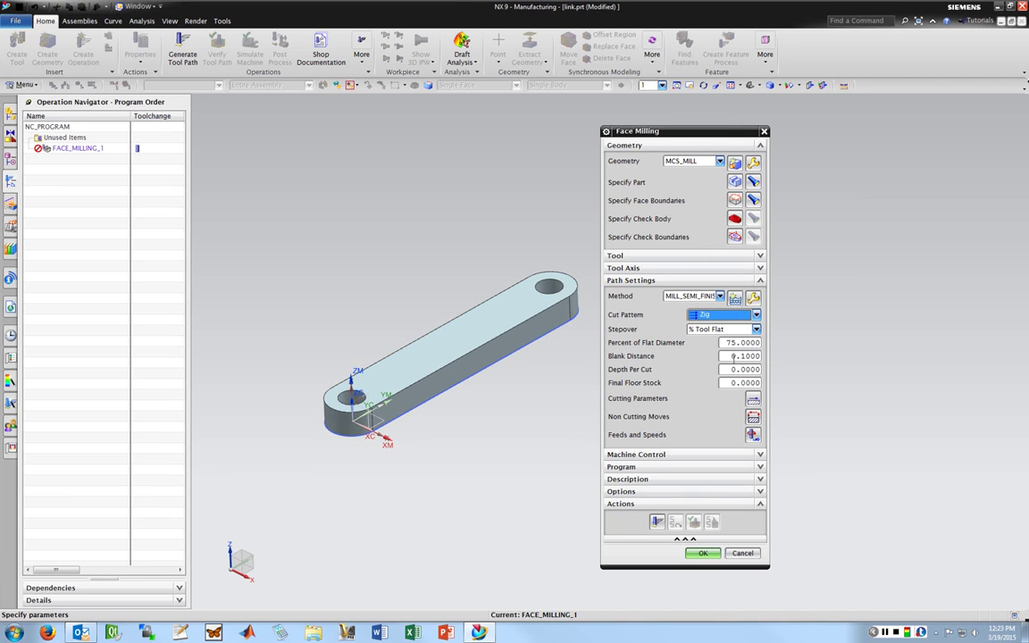
click(745, 382)
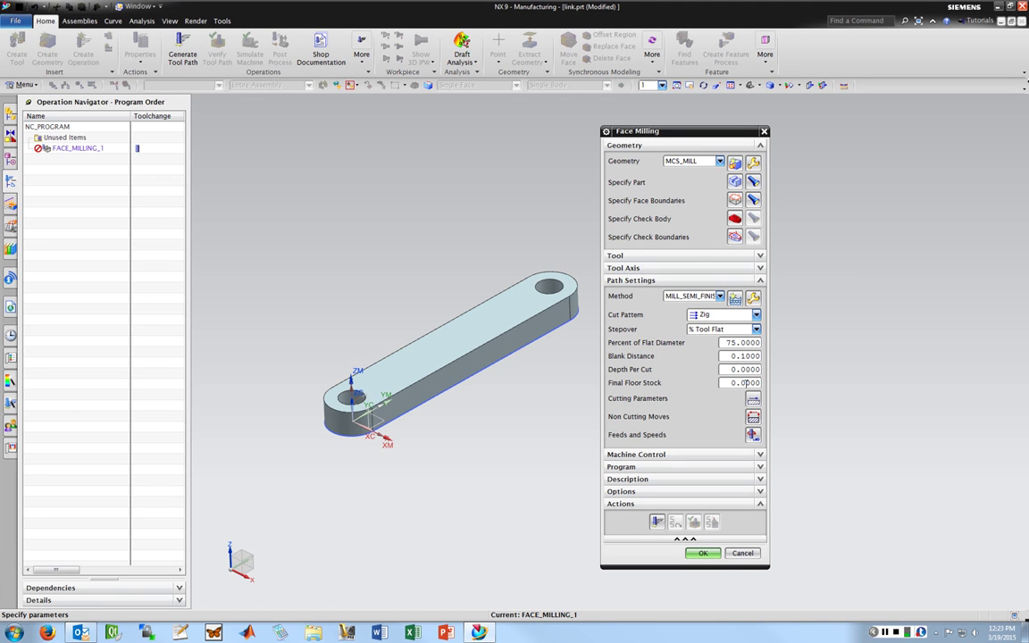
click(753, 399)
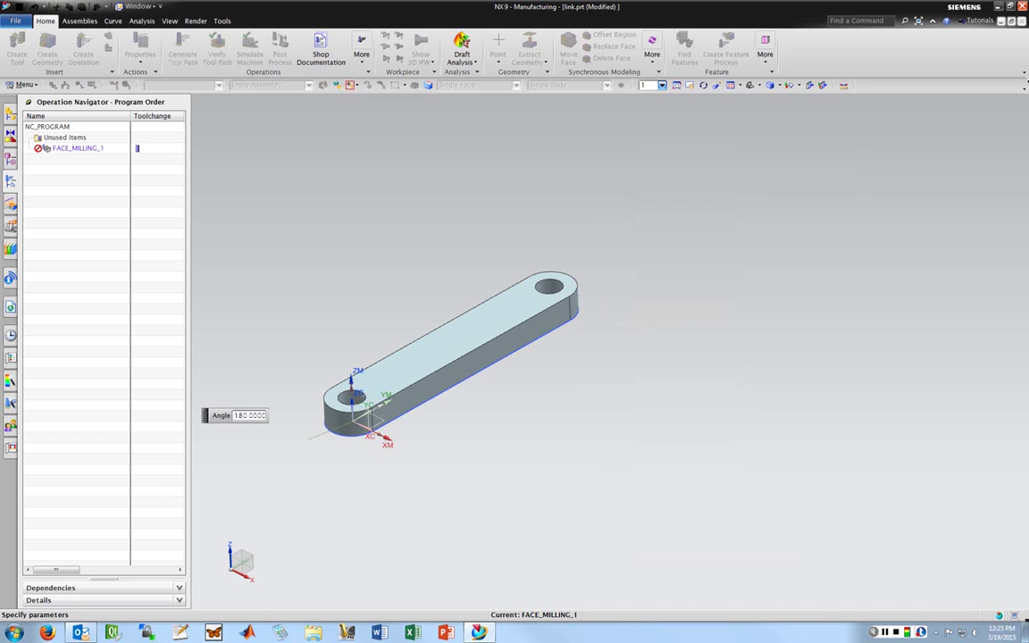
click(746, 412)
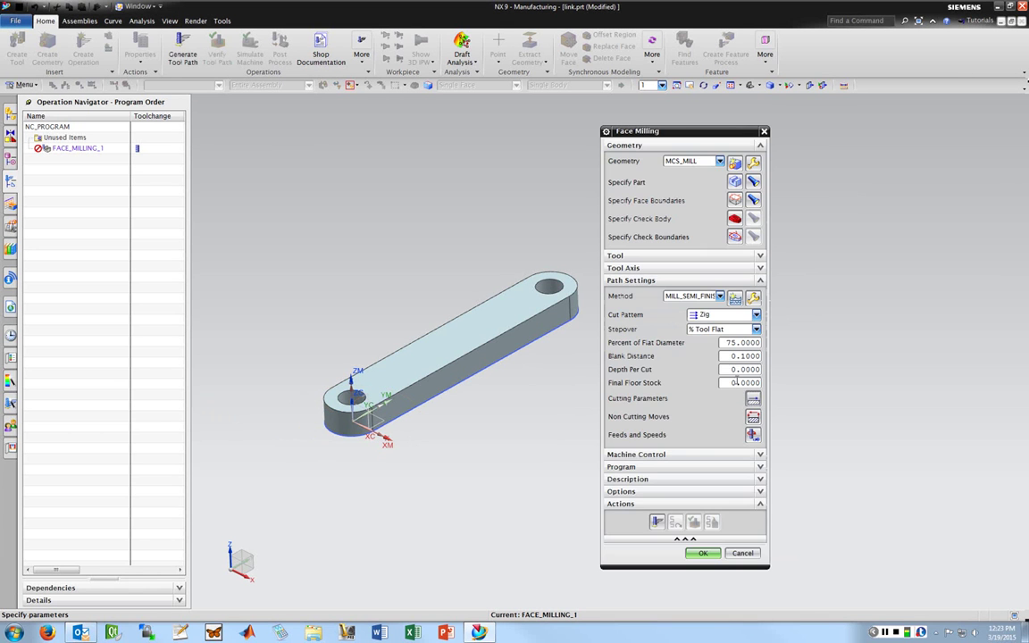
click(753, 417)
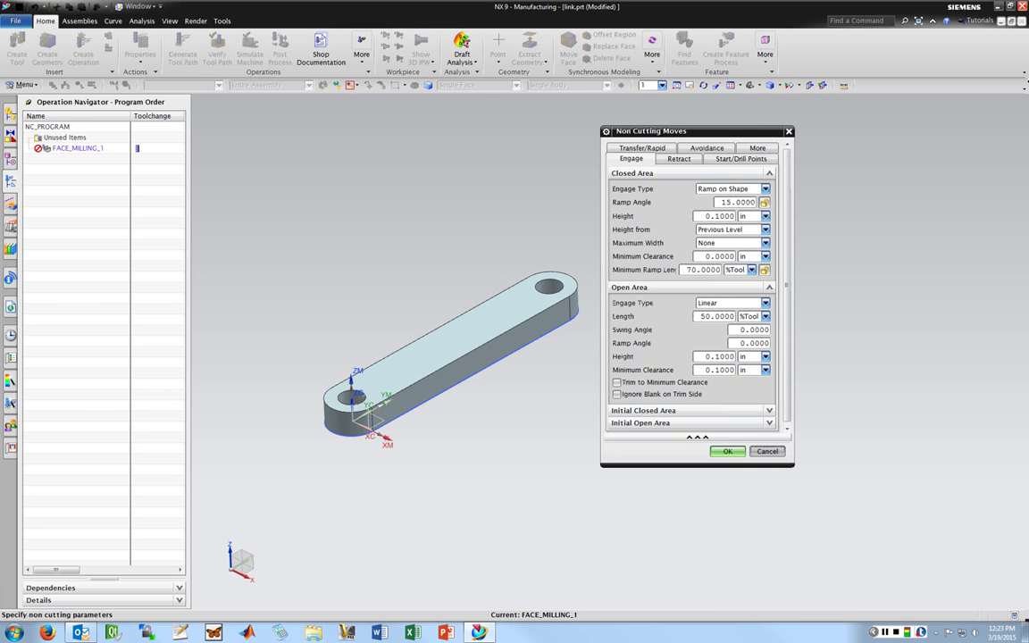
key(Return)
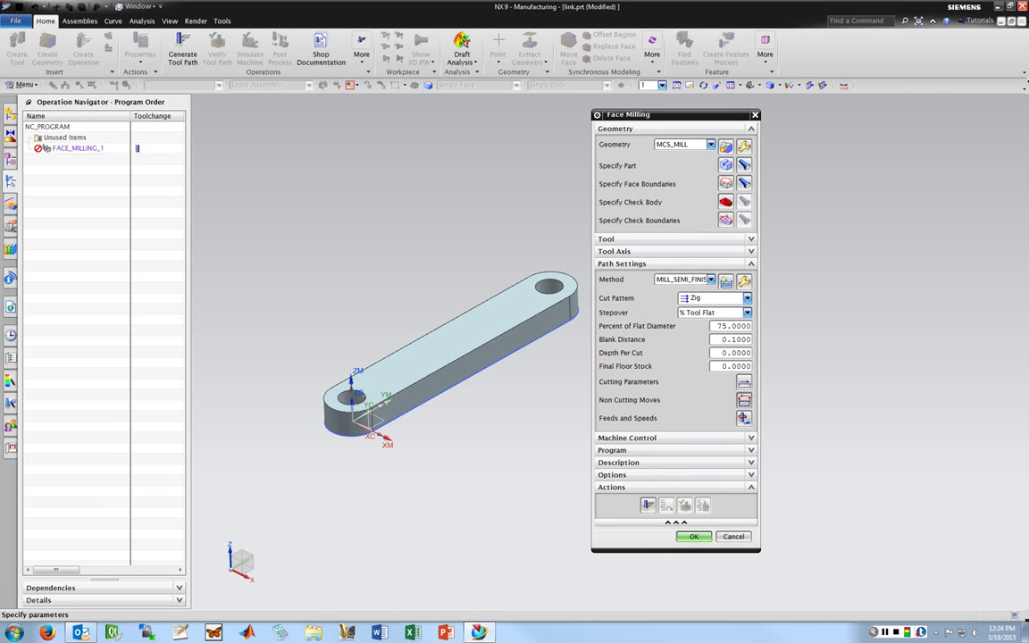
Enable the spindle speed in the feeds and speeds, set it to 800 rpm and accept
click(742, 418)
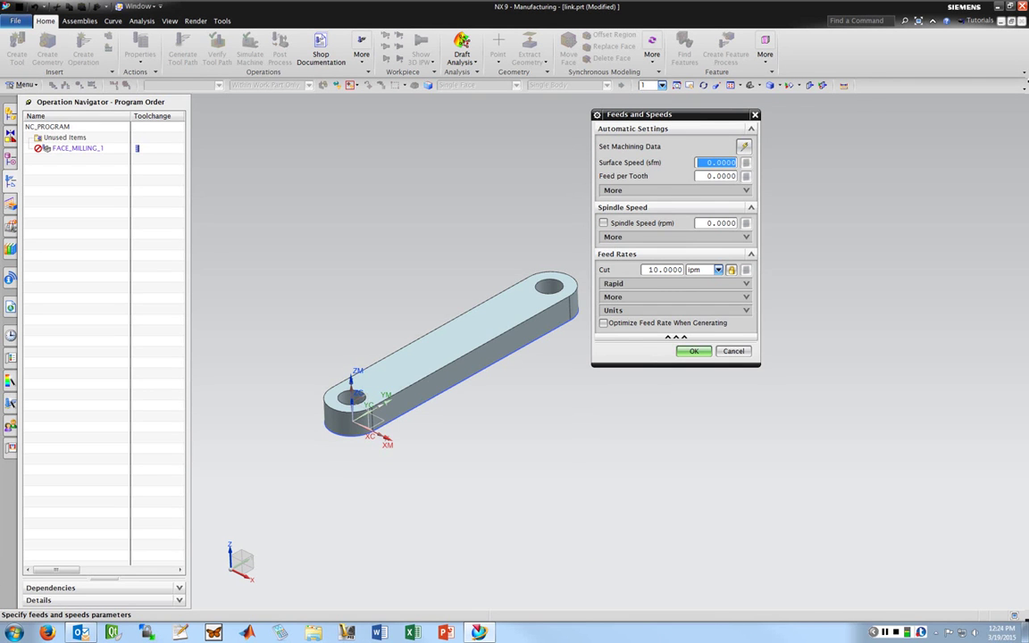
click(604, 223)
double_click(708, 223)
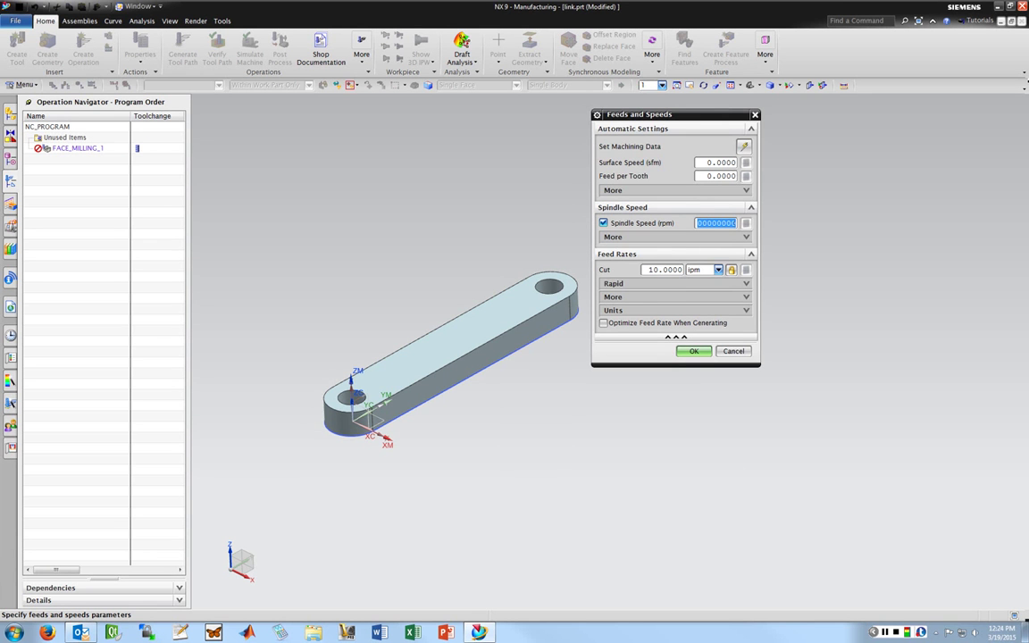
text(800)
drag(661, 114, 660, 142)
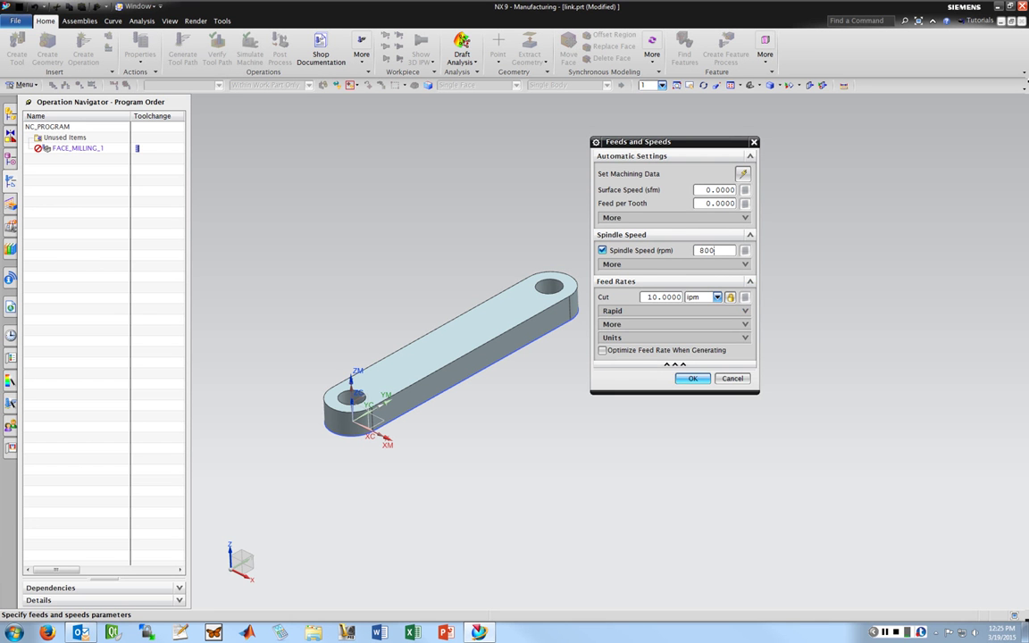
key(Return)
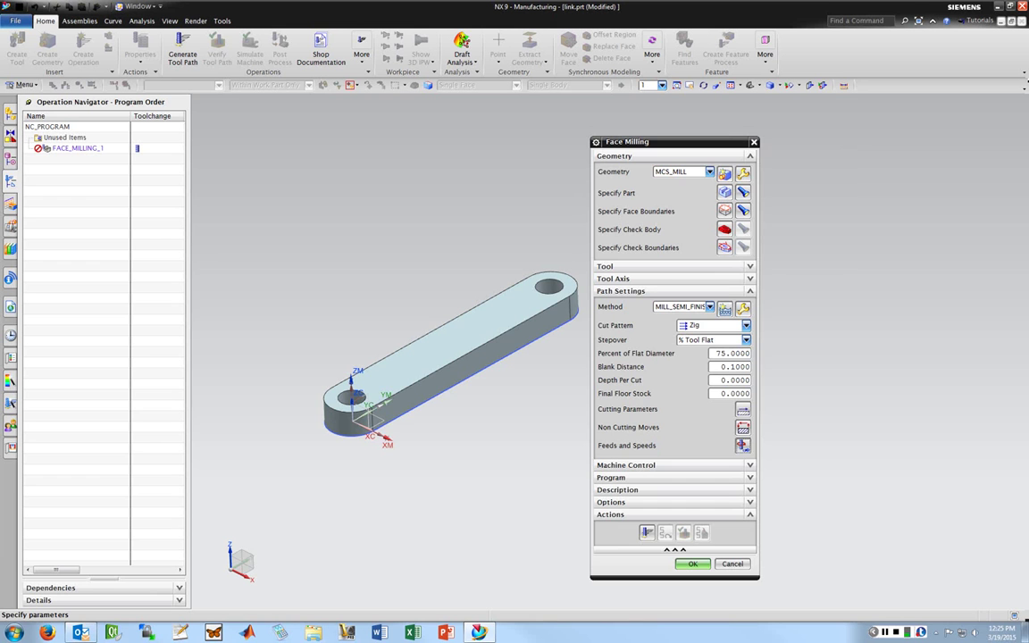
Generate the face milling tool path with the Zig cut pattern and inspect it over the link from several angles
click(646, 532)
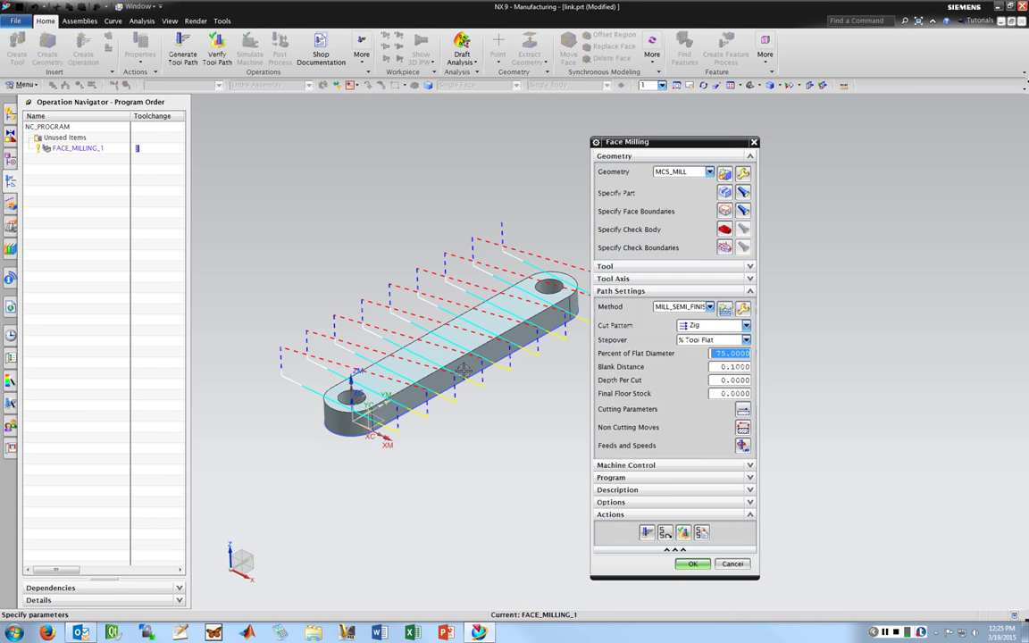
middle_drag(417, 334, 545, 384)
drag(625, 141, 681, 135)
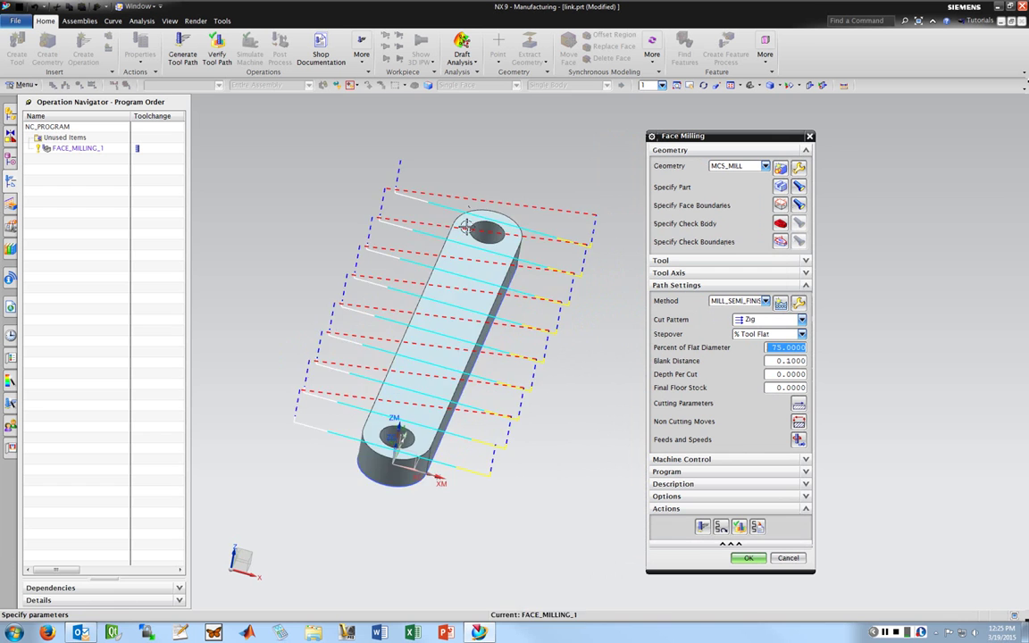
middle_drag(420, 203, 462, 241)
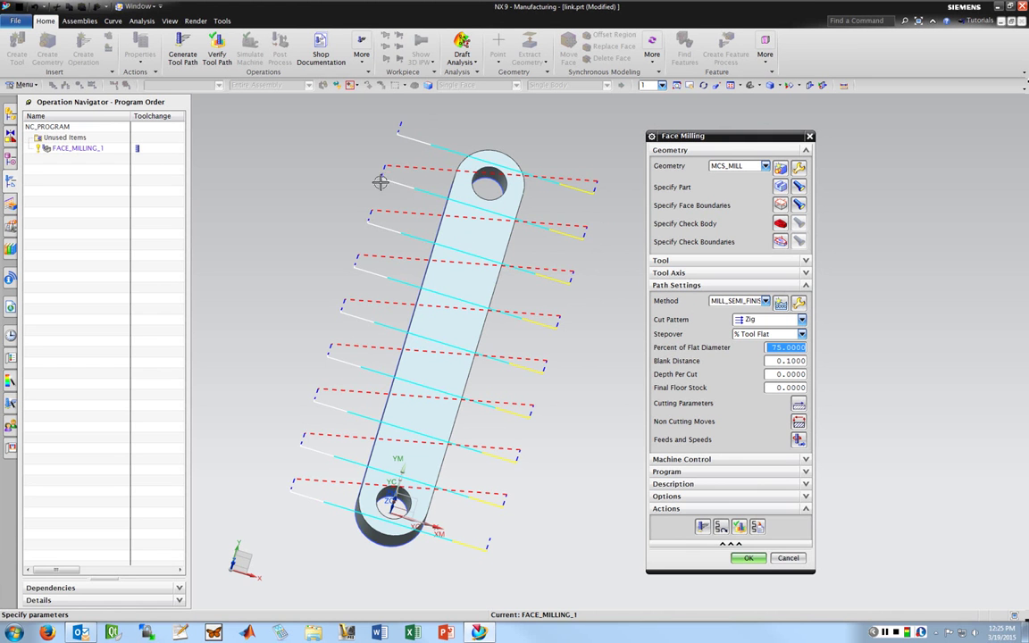
middle_drag(516, 266, 466, 204)
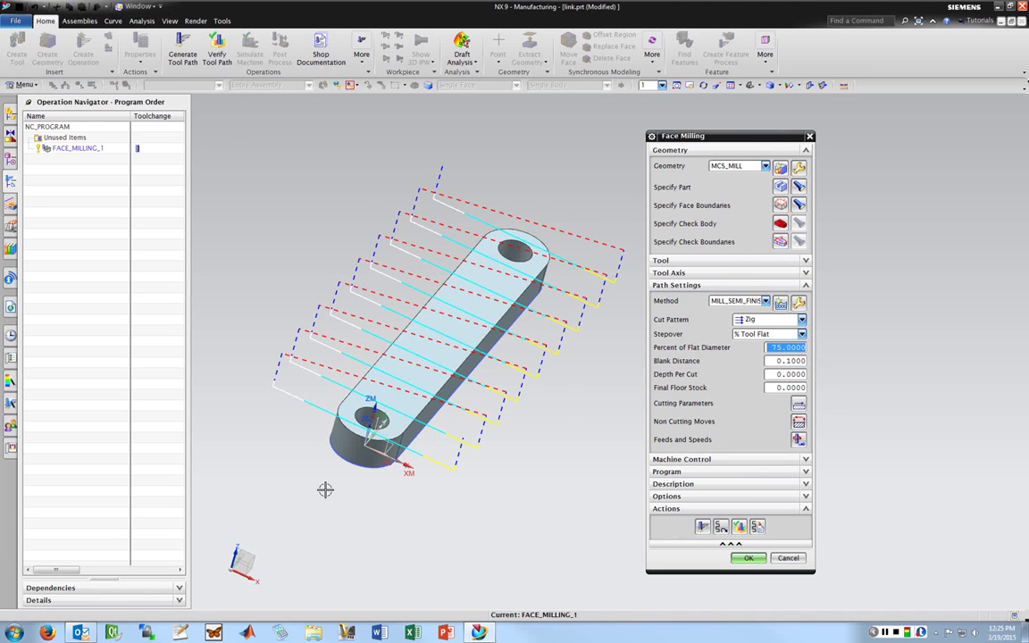
middle_drag(318, 487, 228, 322)
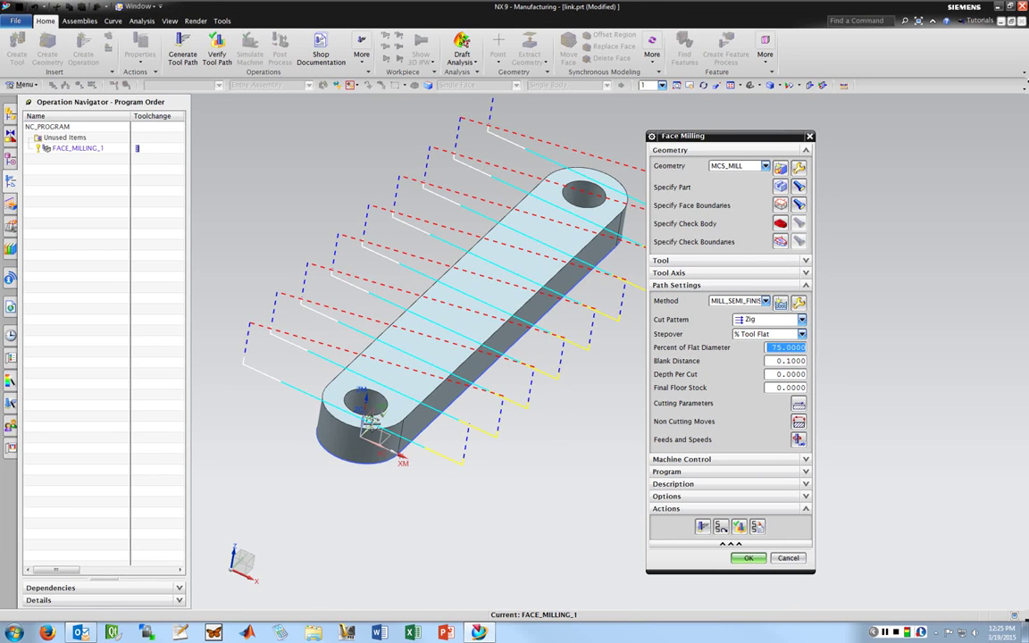
middle_drag(394, 365, 418, 394)
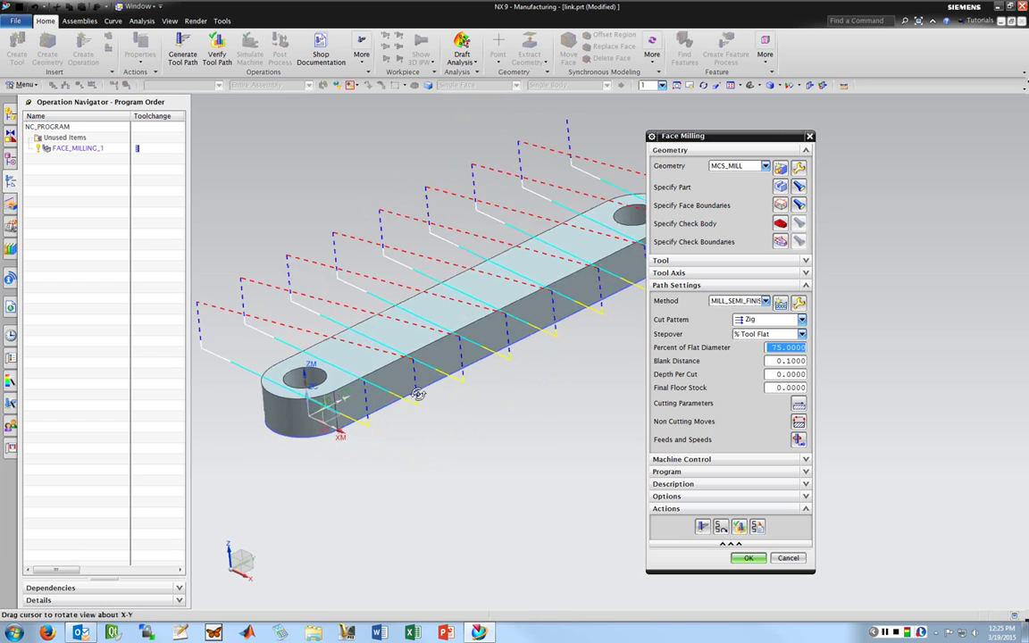
scroll(416, 393, down, 3)
middle_drag(409, 318, 372, 294)
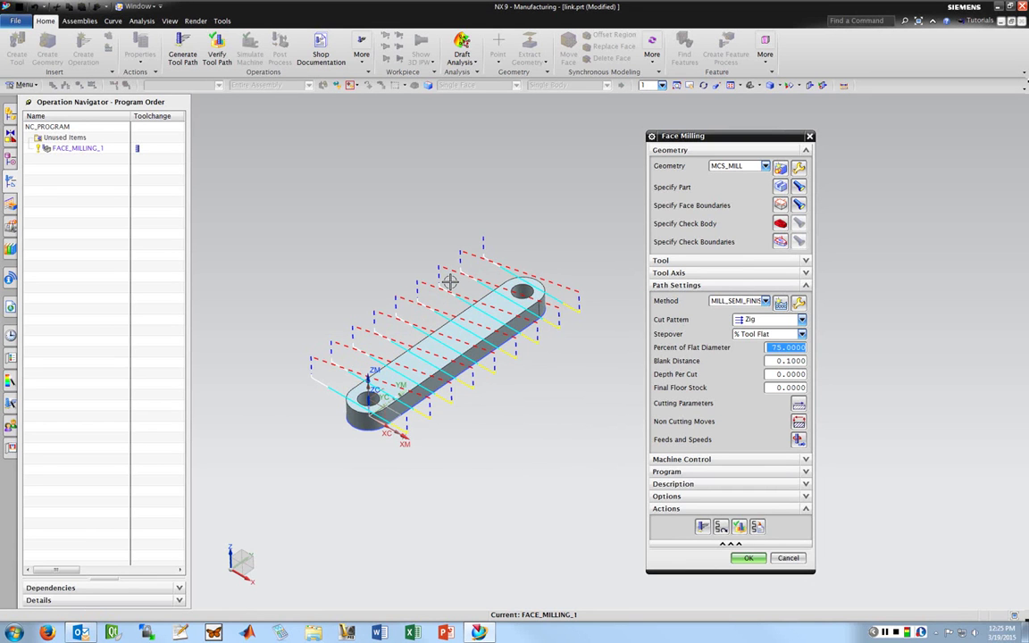
Change the face milling operation's cut pattern to Zig Zag
click(768, 319)
click(759, 416)
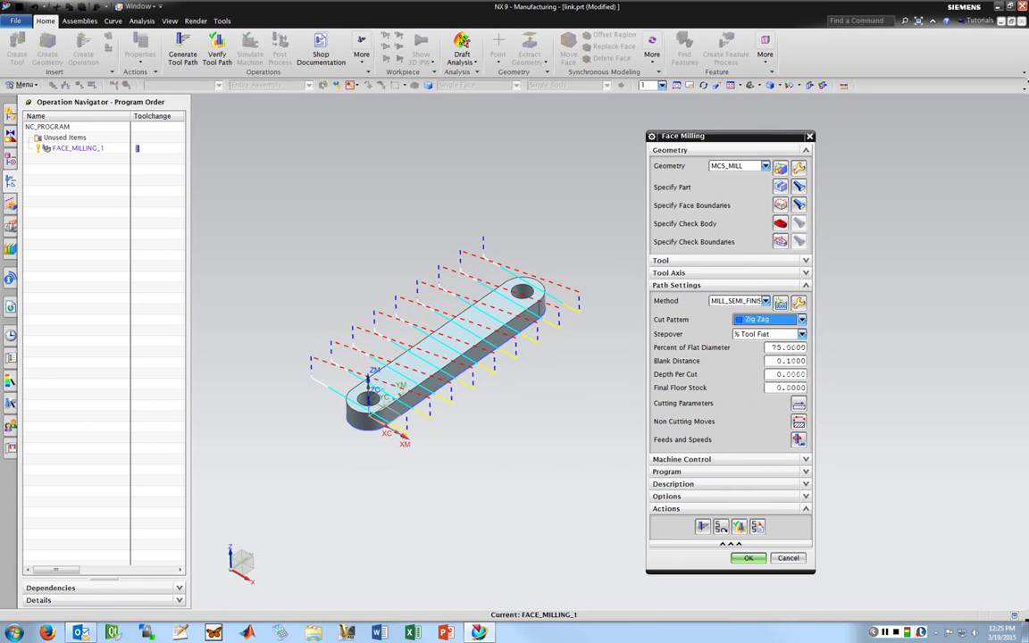
Generate the Zig Zag tool path for comparison, and set the cut pattern back to Zig and regenerate the path
click(703, 527)
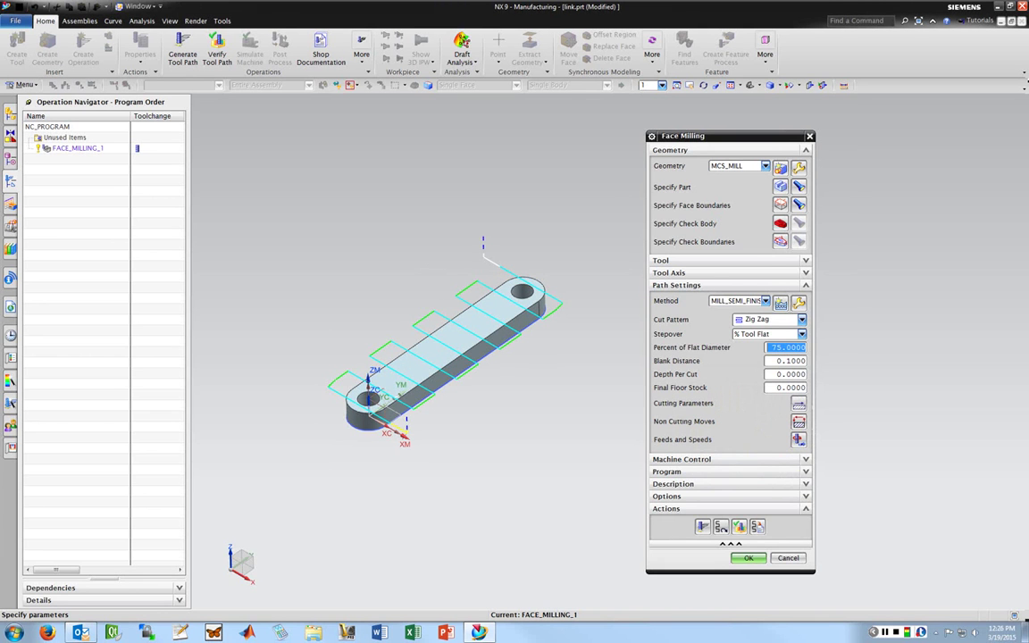
click(802, 320)
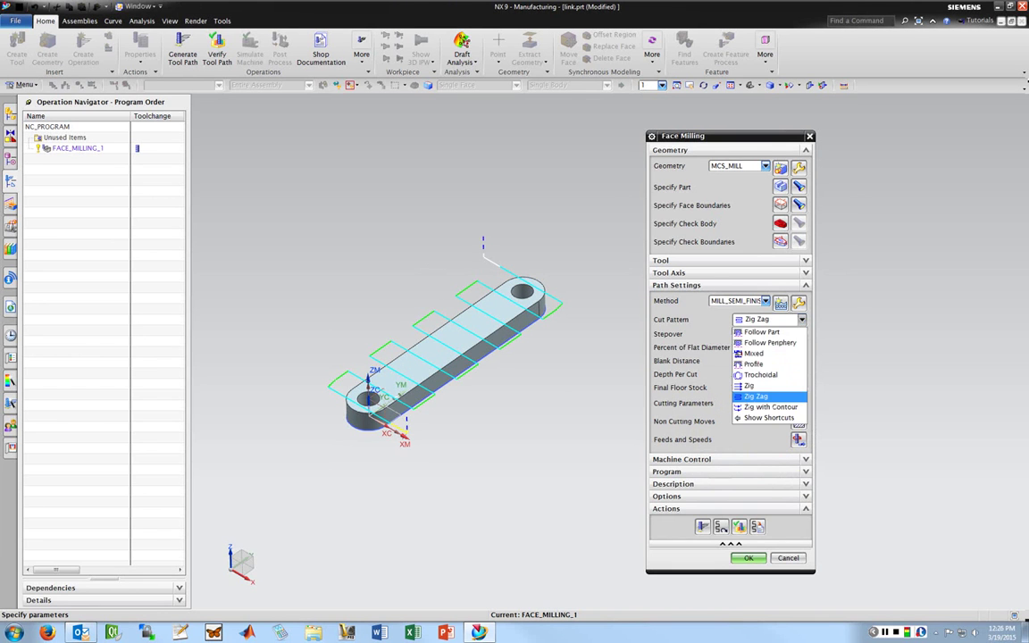
key(Up)
key(Return)
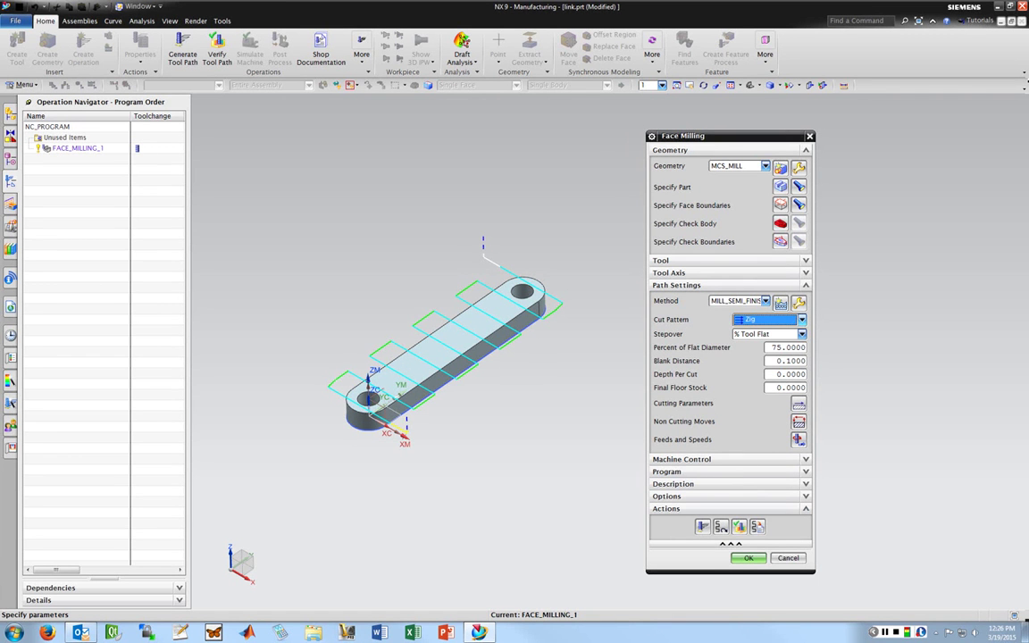
click(802, 319)
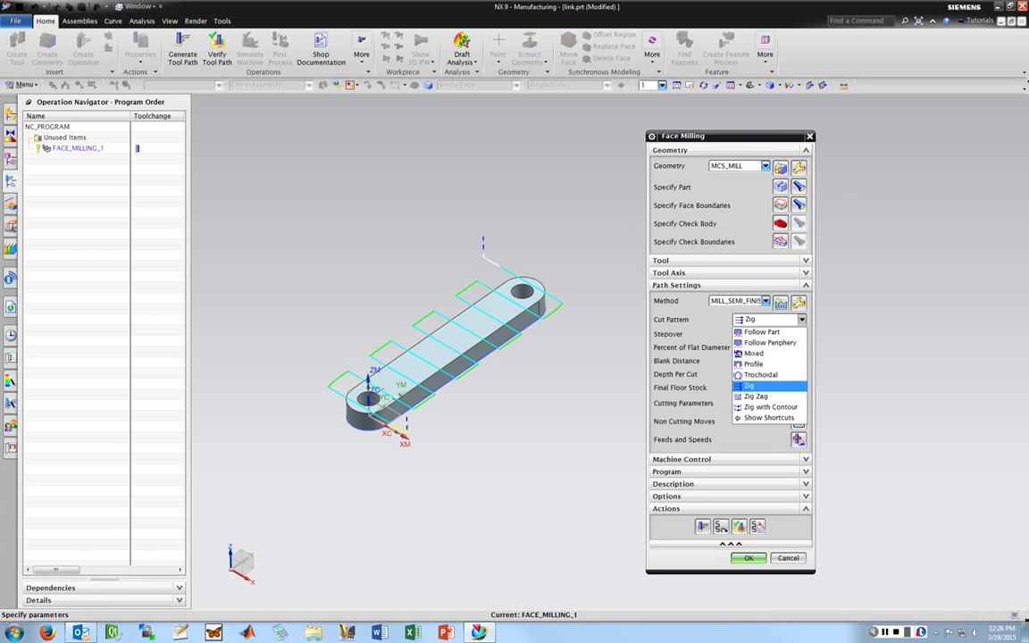
click(760, 385)
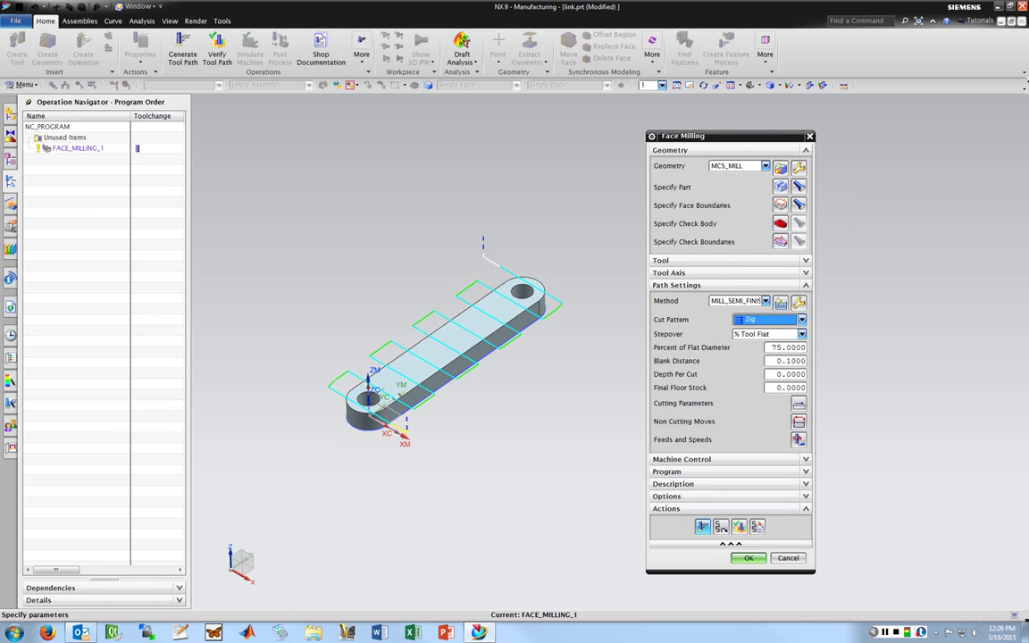
mouse_move(546, 391)
middle_down()
mouse_move(584, 357)
mouse_move(543, 404)
middle_up()
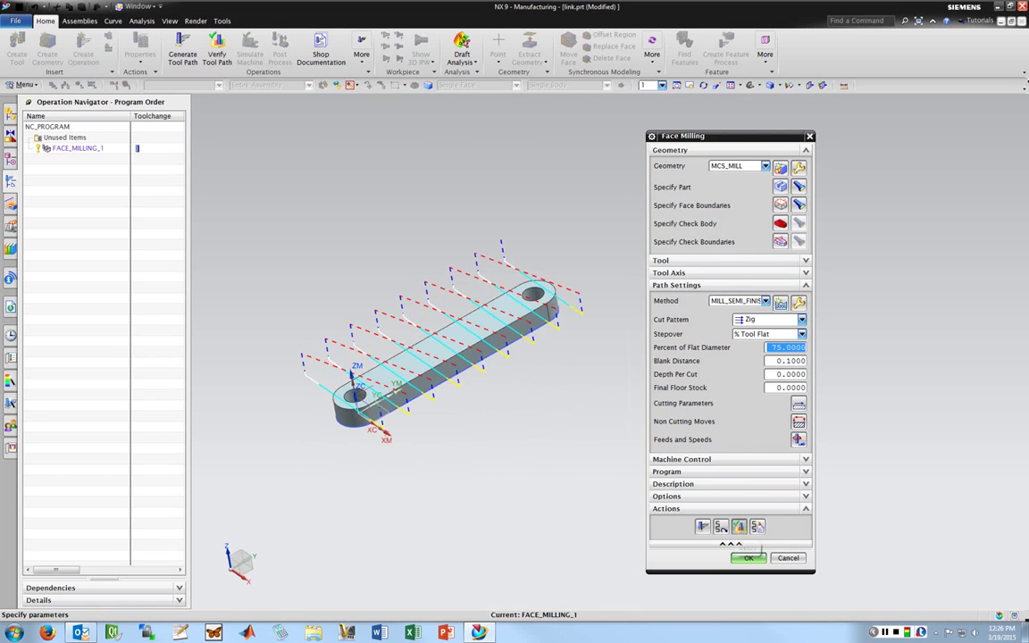
Verify the tool path by replaying the tool motion at animation speed 2, and accept the face milling operation
click(739, 526)
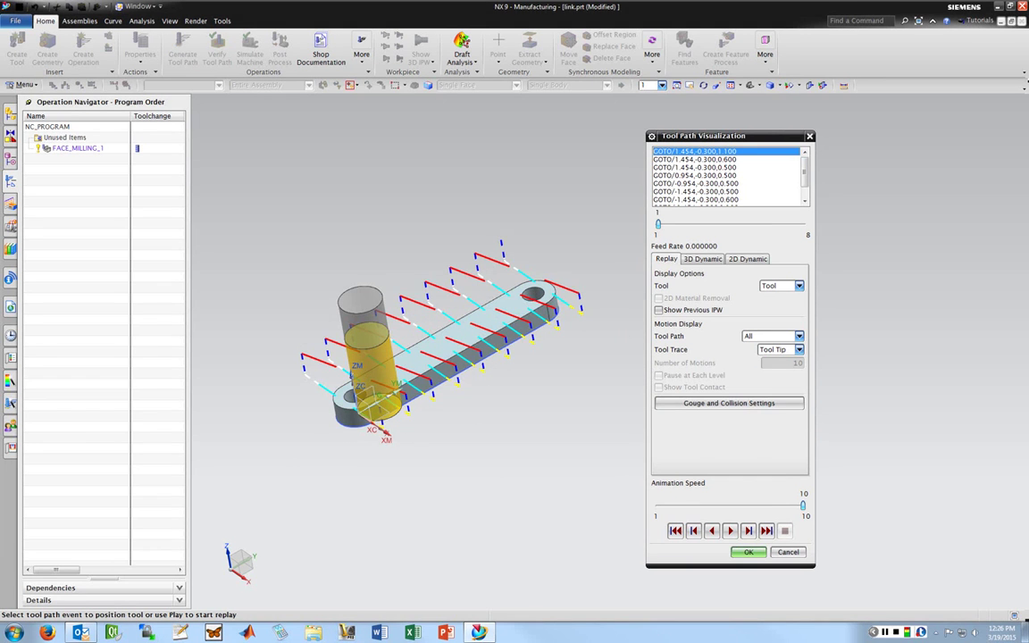
drag(803, 506, 675, 506)
click(730, 531)
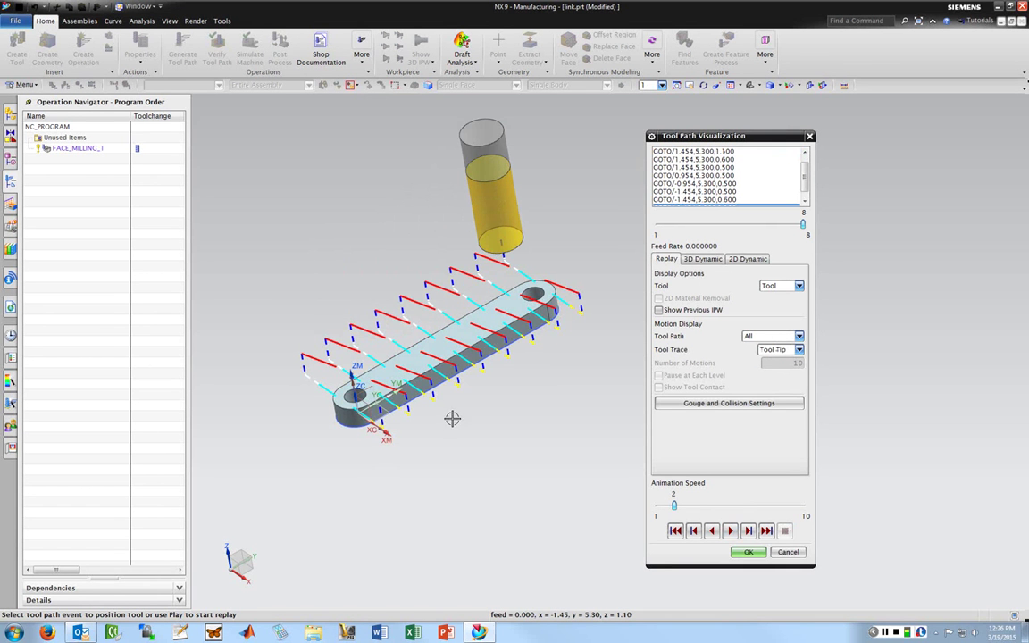
middle_drag(452, 415, 467, 399)
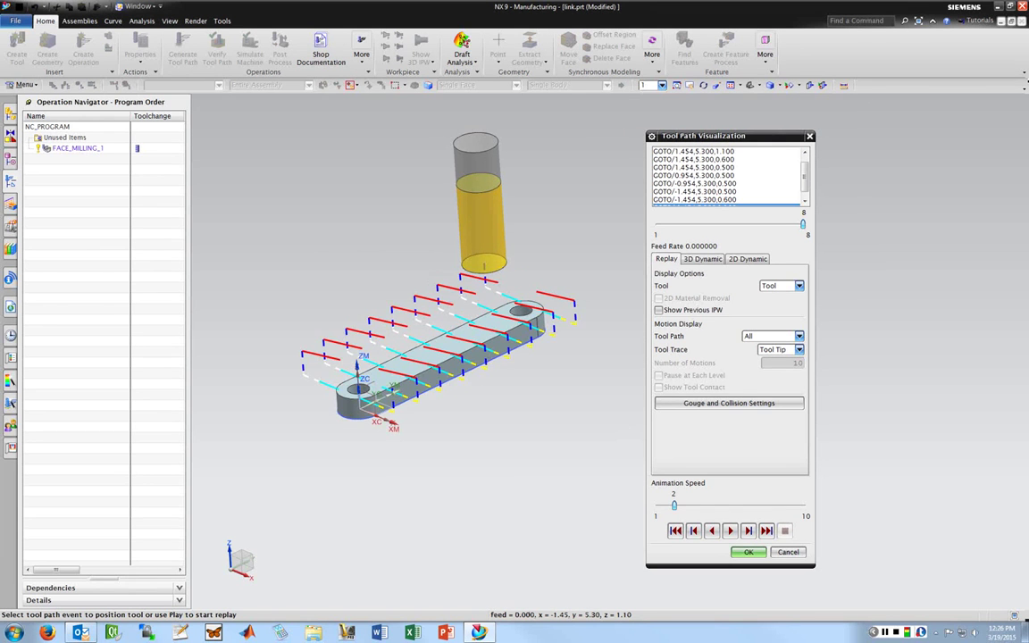
click(677, 532)
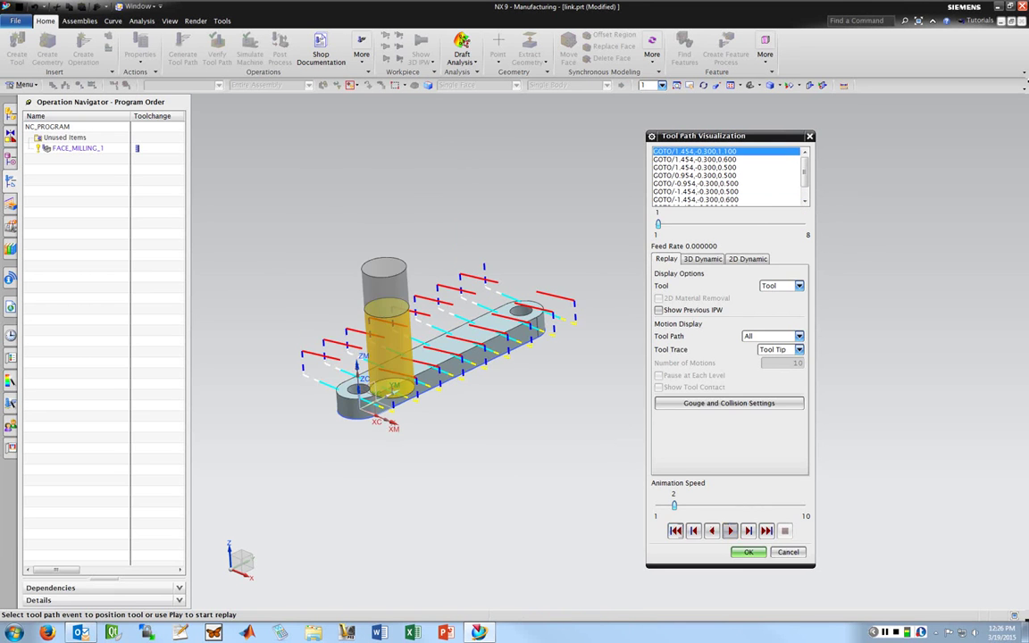
click(731, 532)
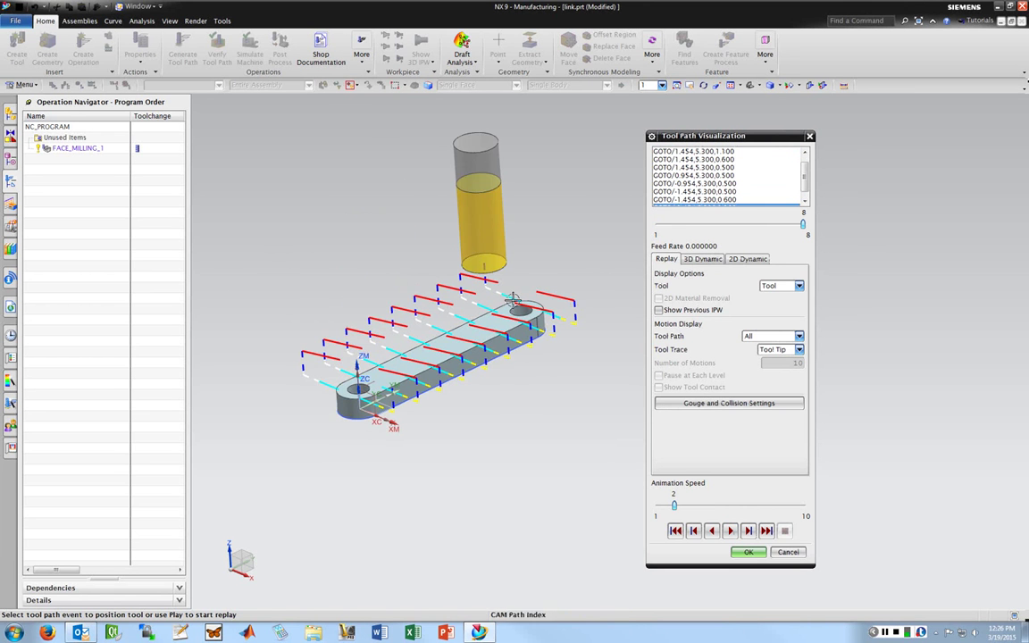
middle_drag(461, 270, 507, 328)
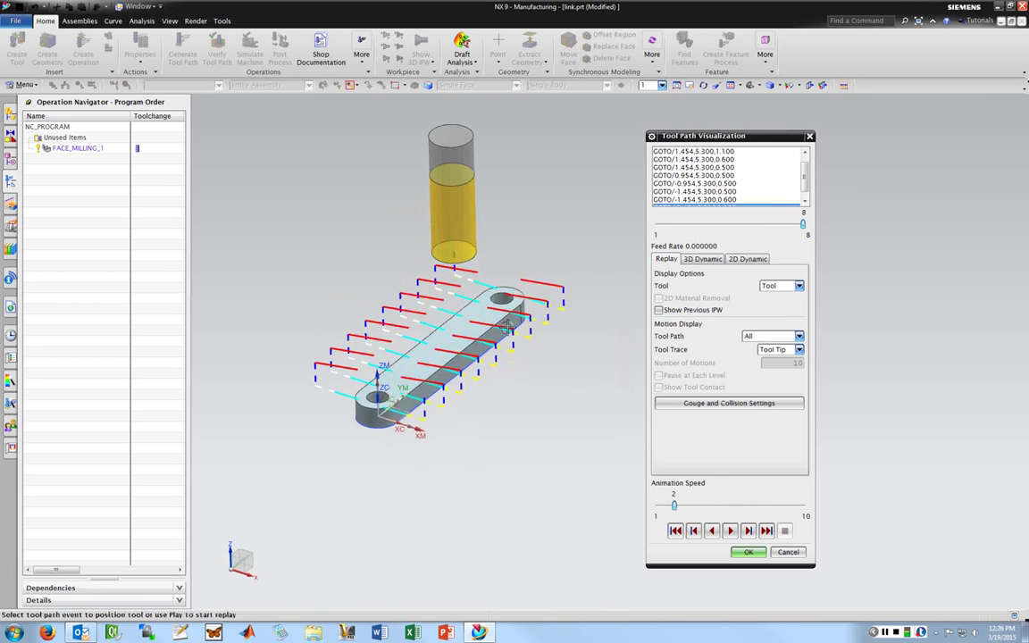
click(749, 552)
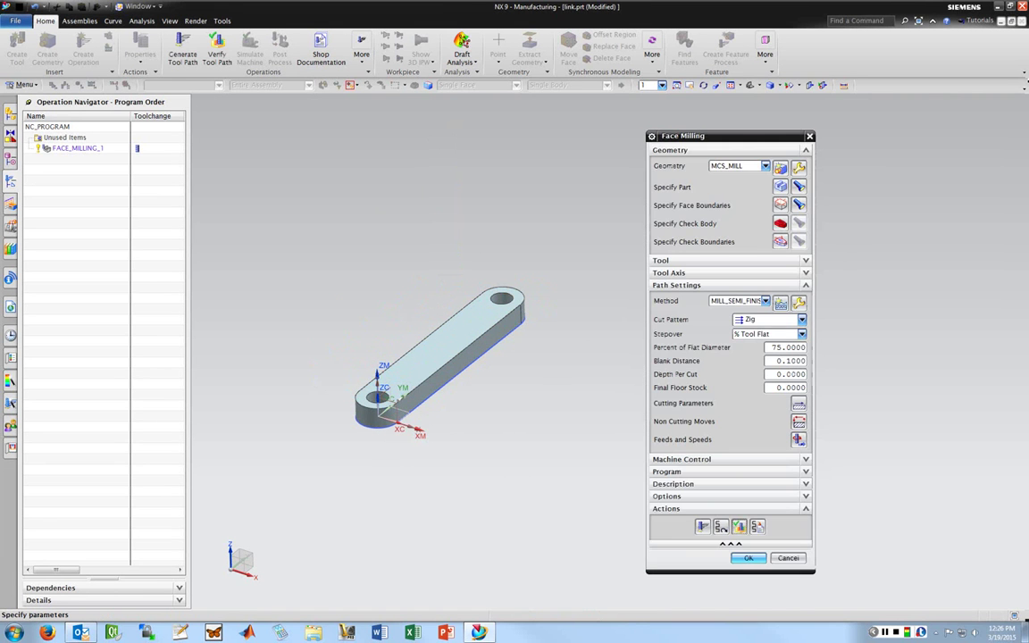
click(749, 558)
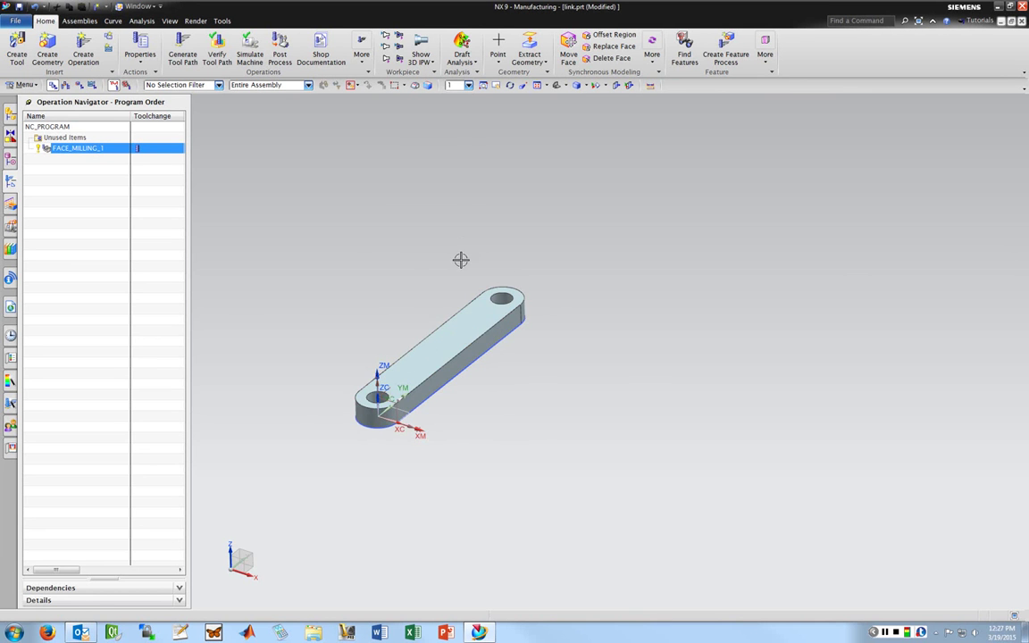
Create a hole_making tool of the center drill subtype named CENTERDRILL_0.25
middle_drag(462, 260, 435, 279)
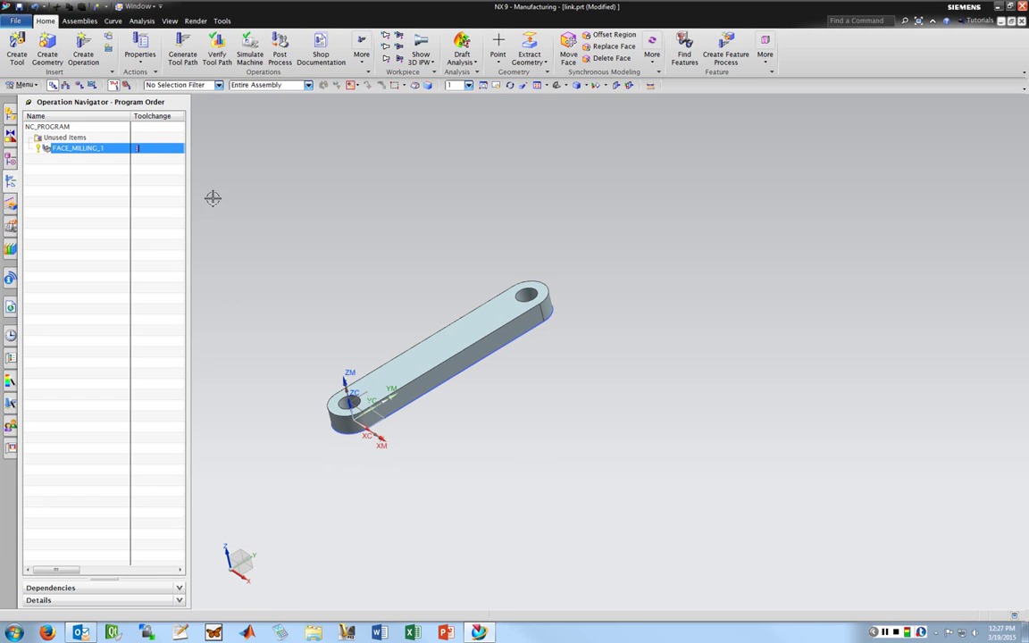
click(17, 49)
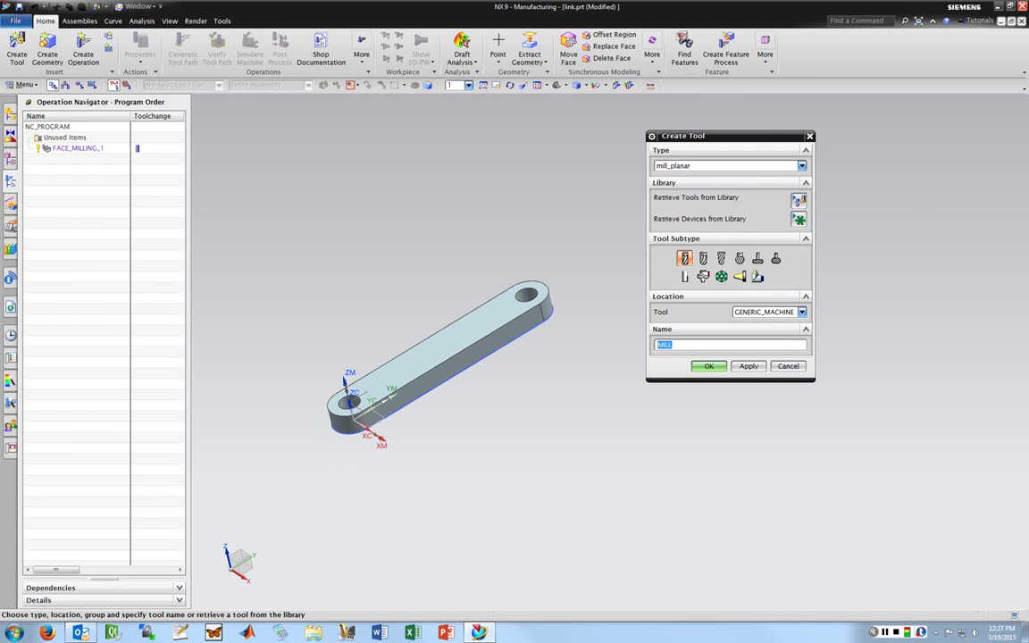
click(801, 165)
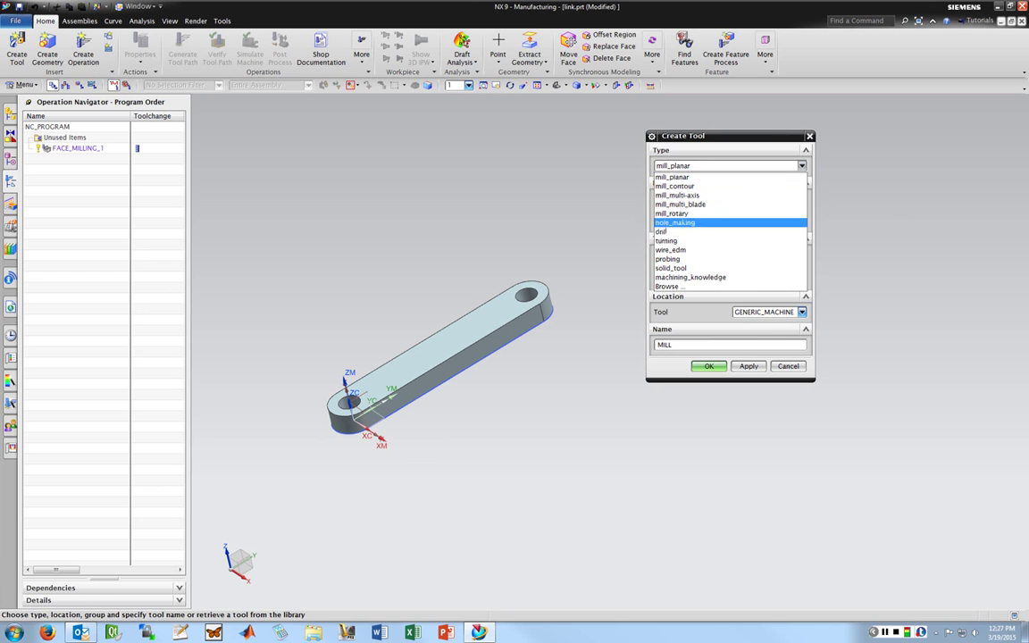
click(677, 223)
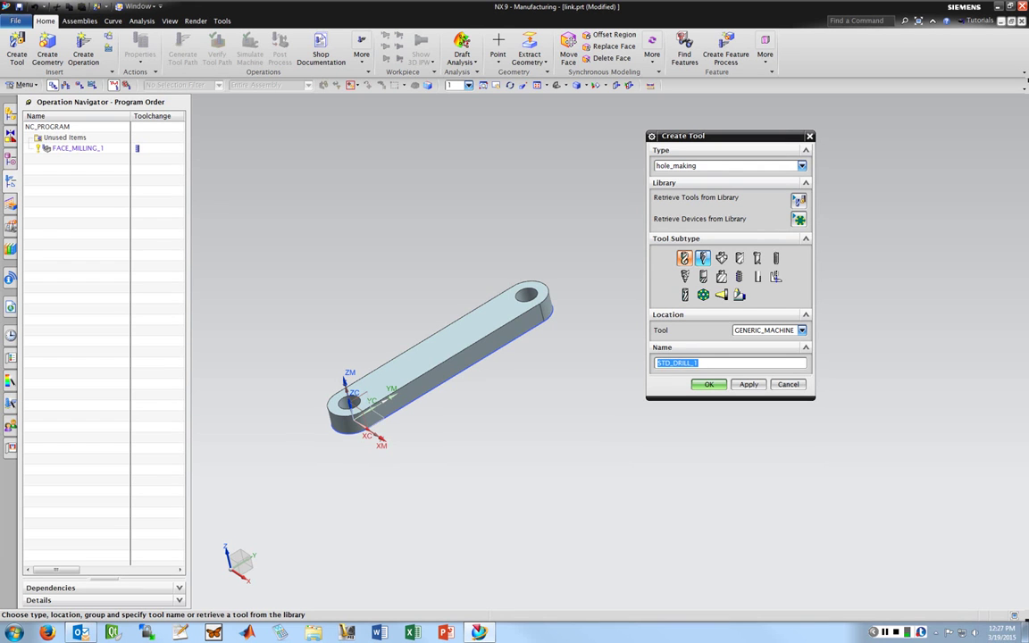
click(703, 259)
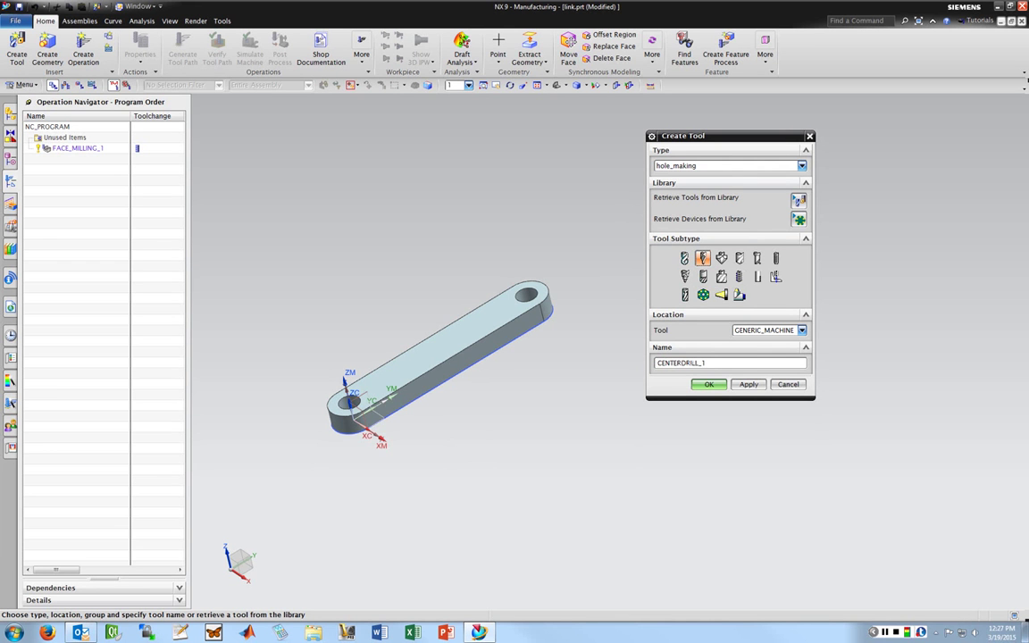
click(712, 363)
key(BackSpace)
text(0.25)
key(Return)
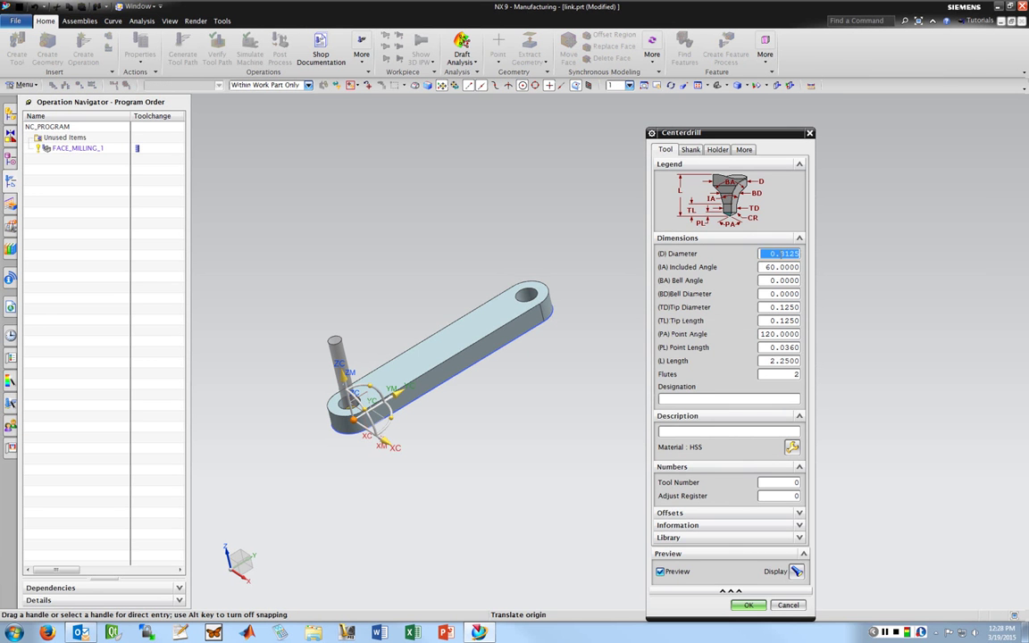
Set the center drill's diameter to 0.25, inspect the tool preview at the link's hole and accept the tool
text(.25)
click(779, 267)
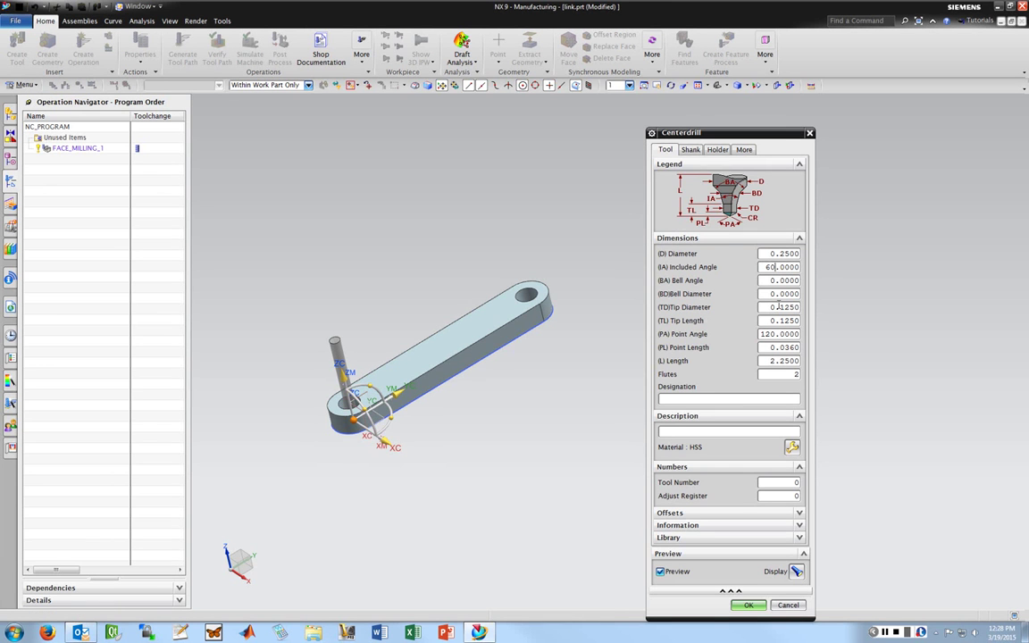
click(779, 307)
middle_drag(404, 480, 429, 373)
scroll(490, 273, up, 8)
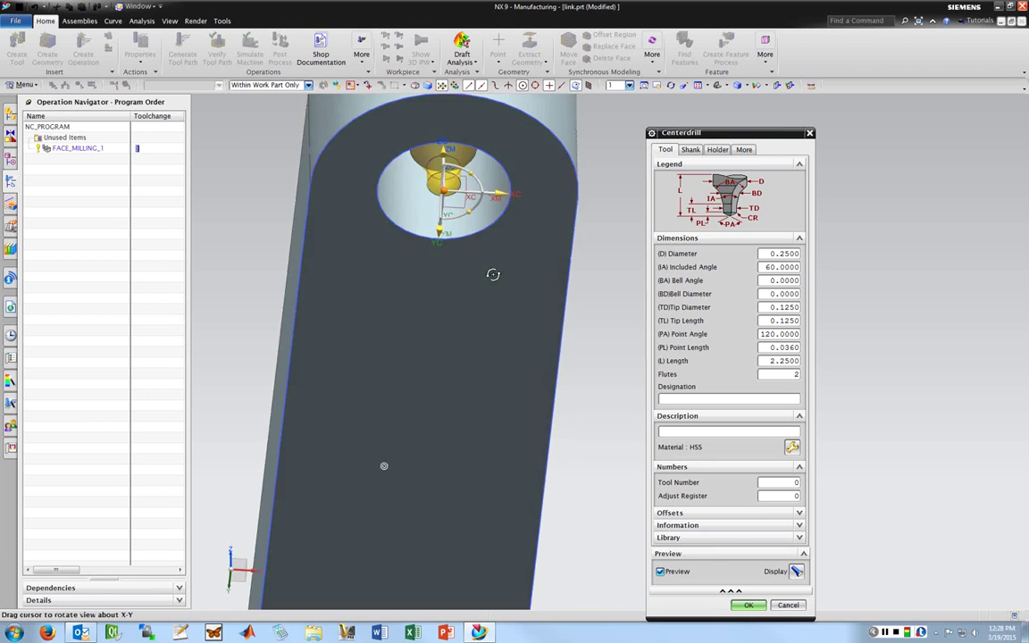
middle_drag(485, 284, 450, 355)
scroll(450, 355, down, 10)
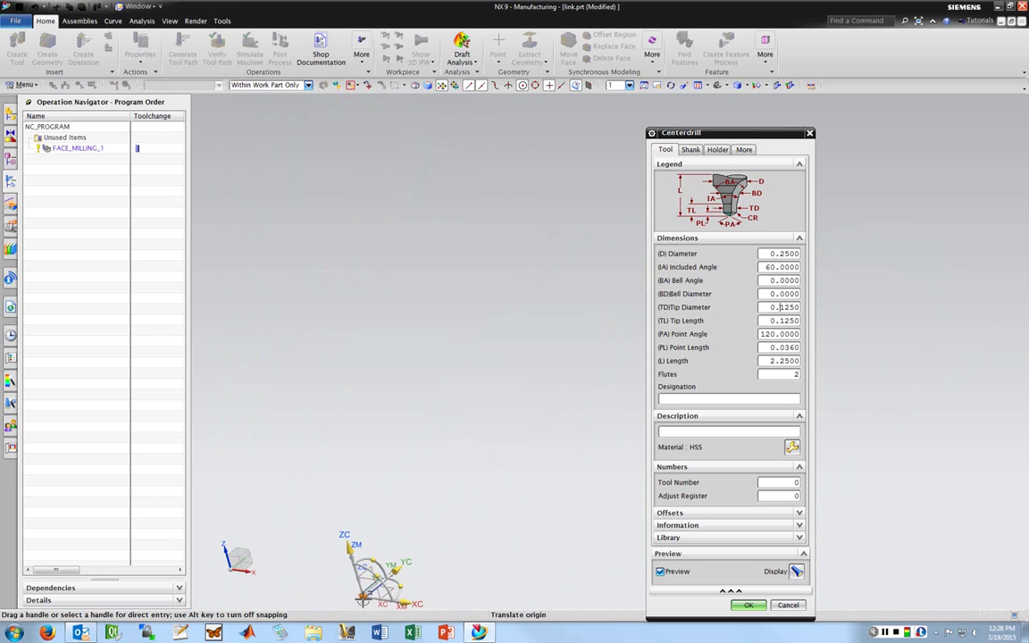
scroll(386, 592, up, 4)
scroll(399, 582, down, 2)
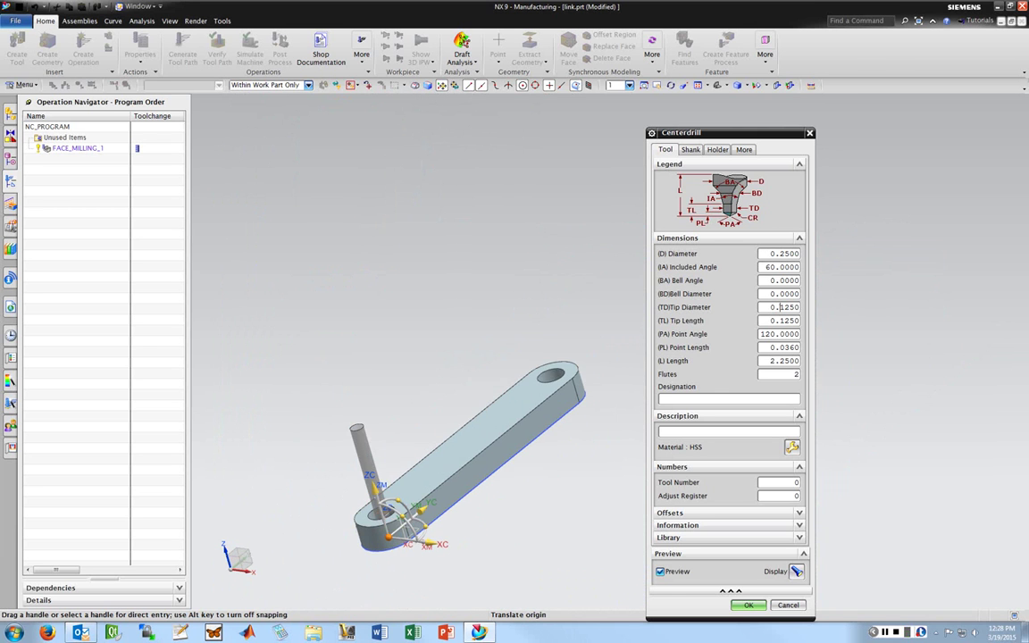
click(749, 605)
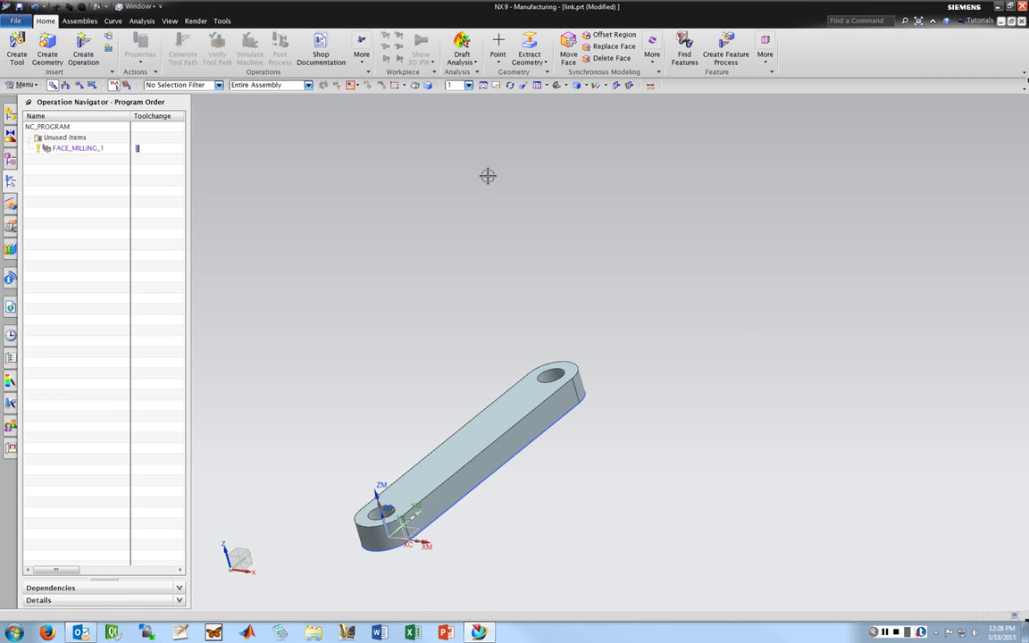
Create a hole_making tool of the STD_DRILL subtype named STD_DRILL_0.5
middle_drag(367, 398, 294, 393)
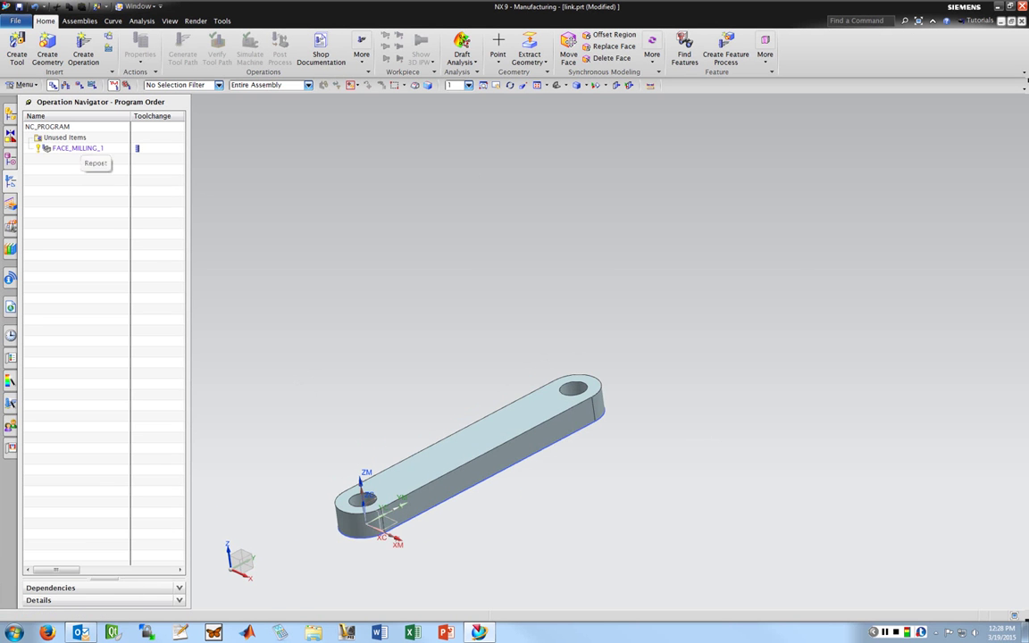
click(16, 49)
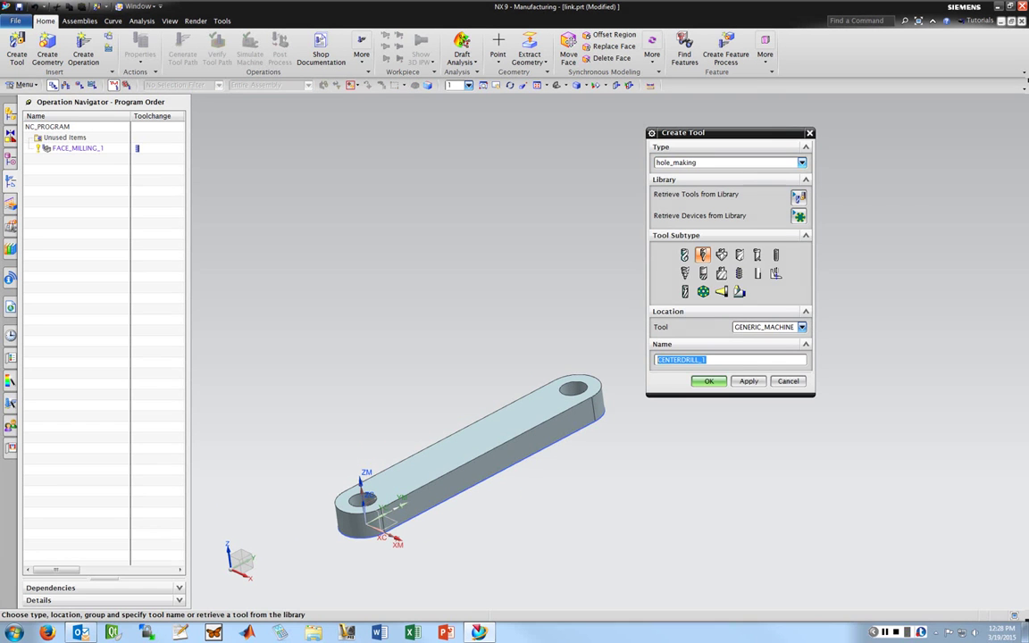
click(723, 162)
click(662, 161)
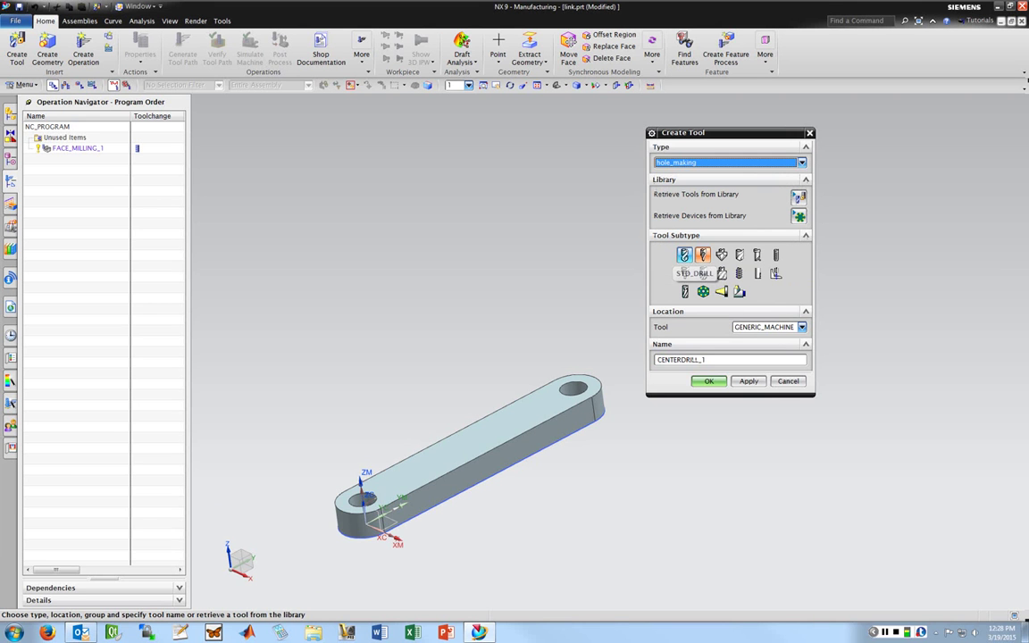
click(686, 256)
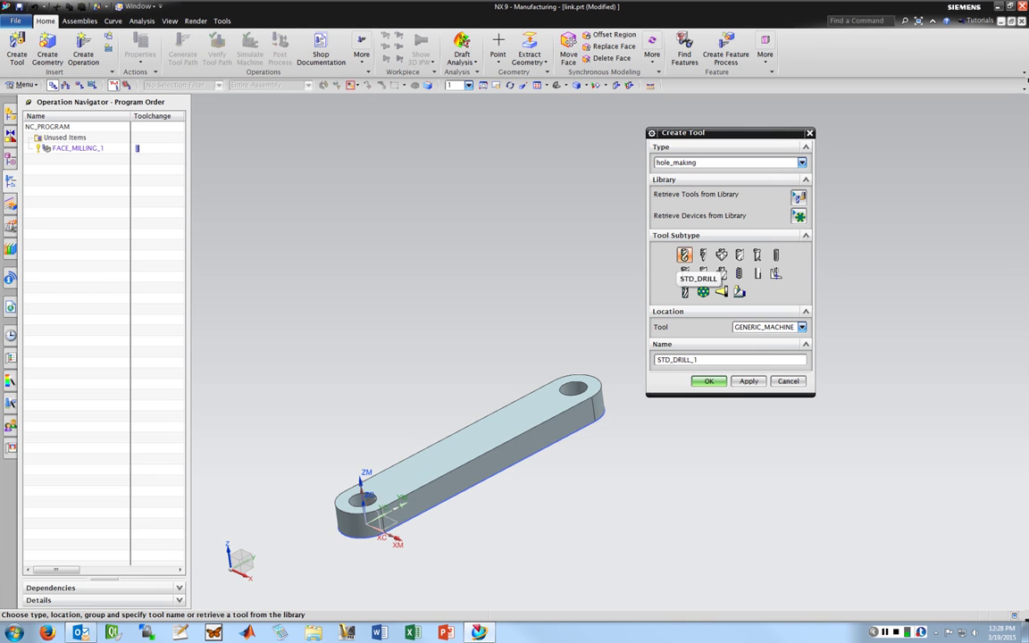
click(699, 360)
text(0,5)
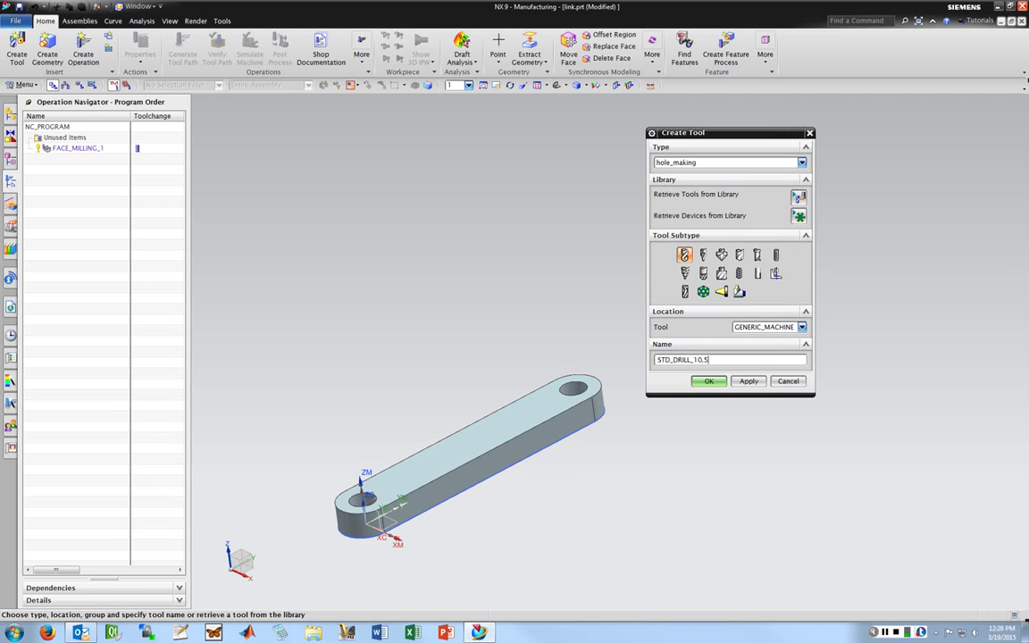
key(BackSpace)
key(BackSpace)
key(BackSpace)
key(BackSpace)
text(T0.5)
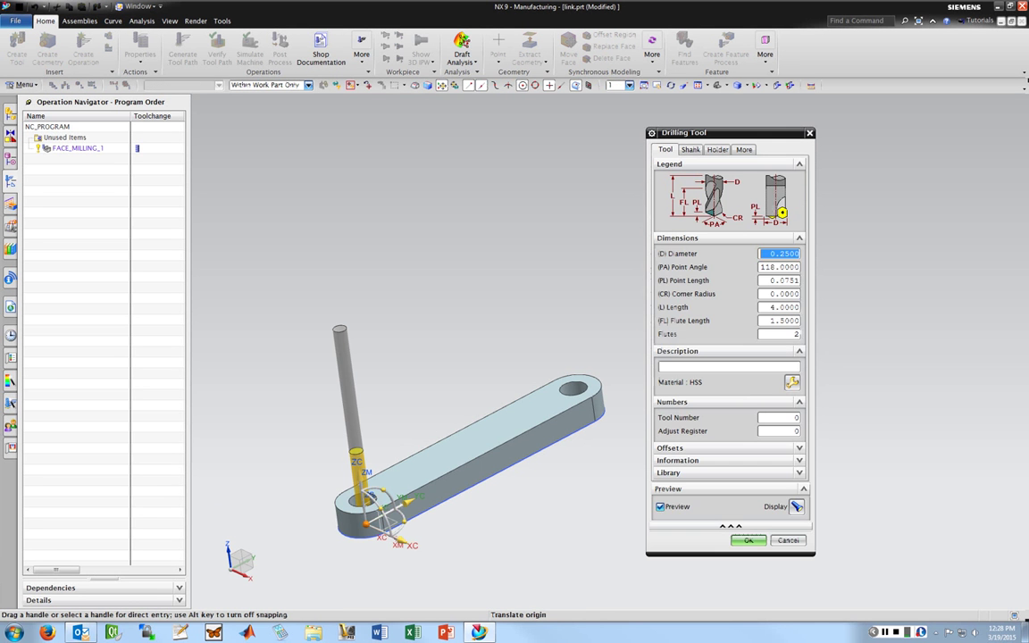
key(Return)
Set the standard drill's diameter to 0.5 and accept the tool
text(.)
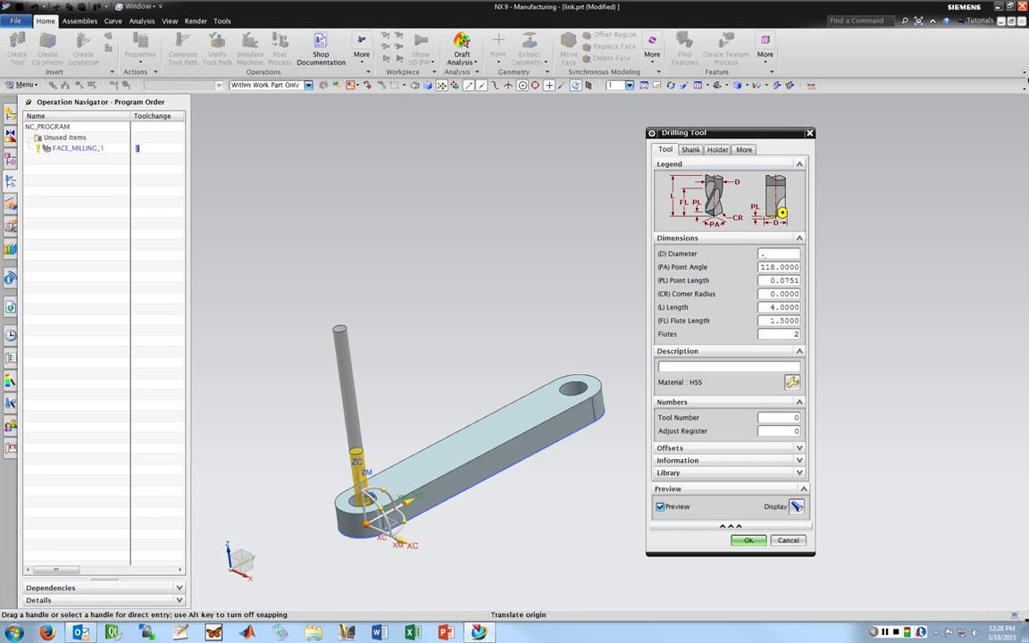
text(5)
key(Tab)
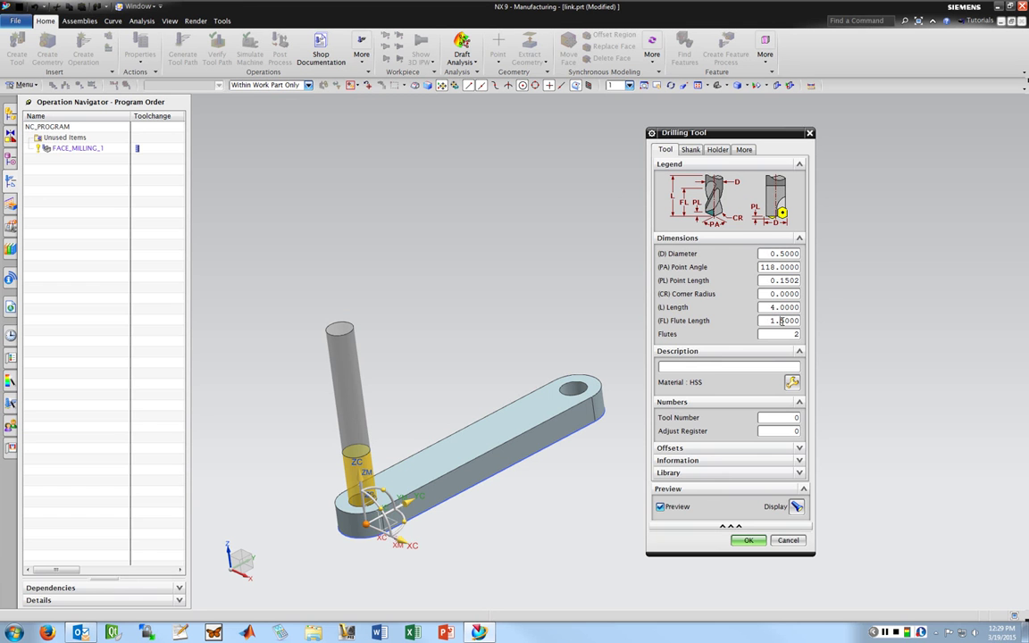
middle_click(690, 394)
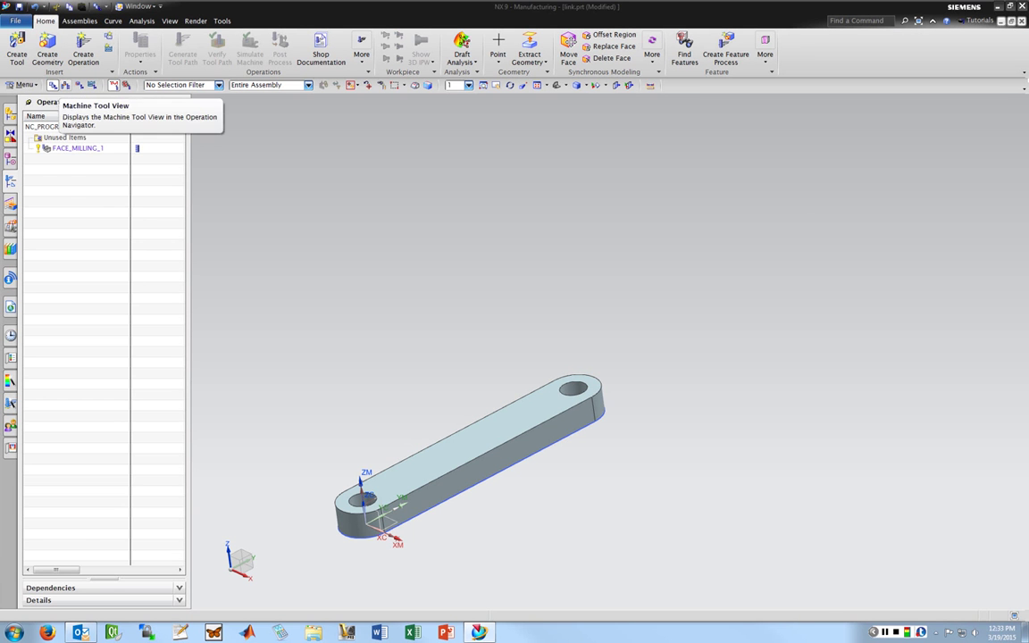
Switch the Operation Navigator to the machine tool view to review the created tools
click(65, 85)
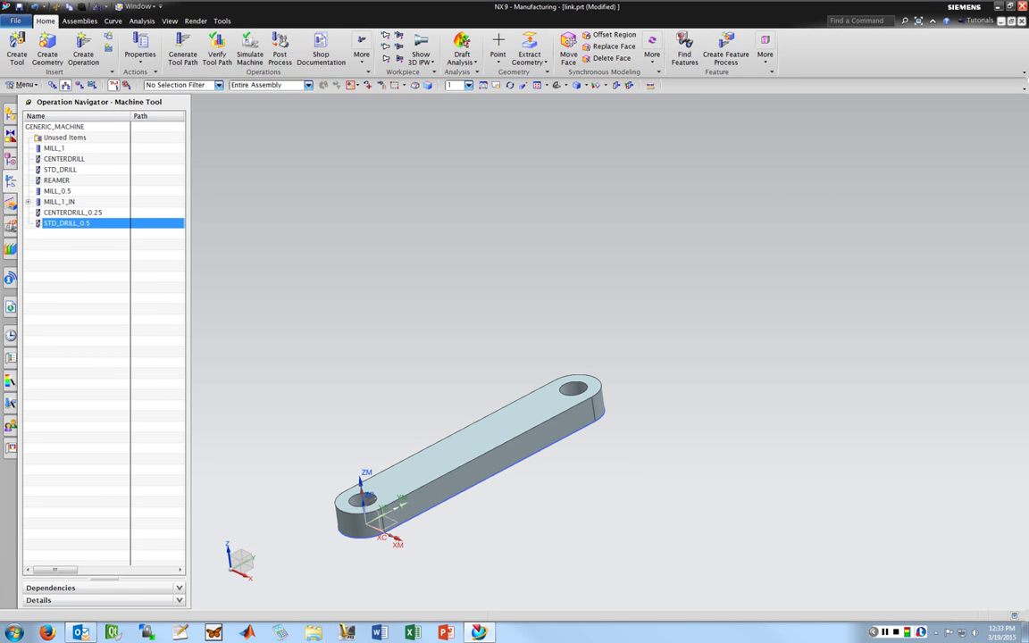
Edit the STD_DRILL_0.5 tool, set its diameter to 0.485 and accept the change
double_click(67, 223)
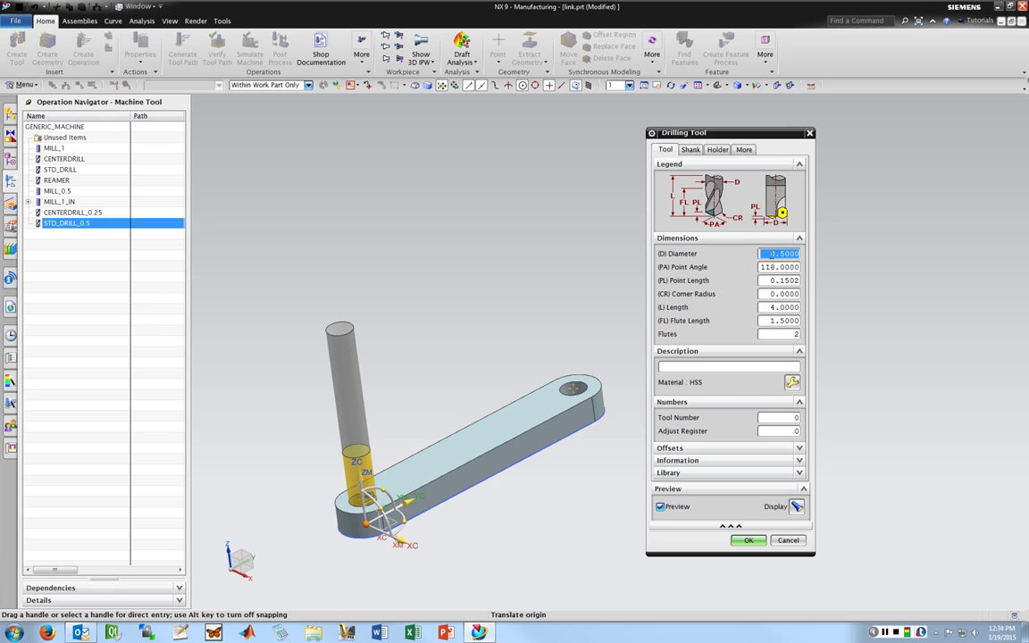
click(772, 255)
drag(781, 253, 808, 253)
text(.4)
text(85)
click(743, 542)
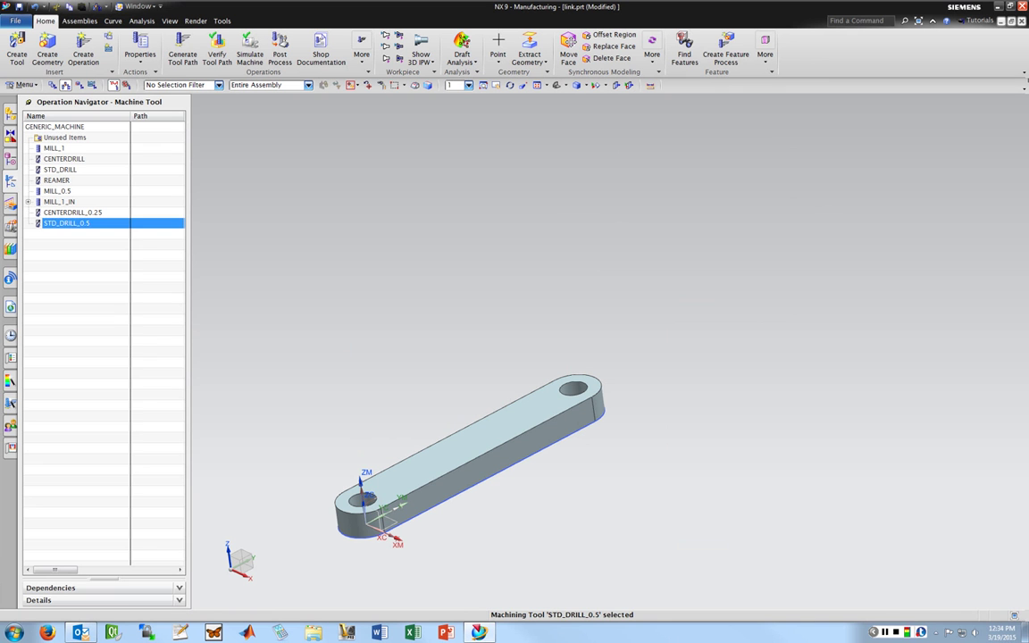
Rename the STD_DRILL_0.5 tool as STD_DRILL_0.485 and preview it on the link
right_click(80, 225)
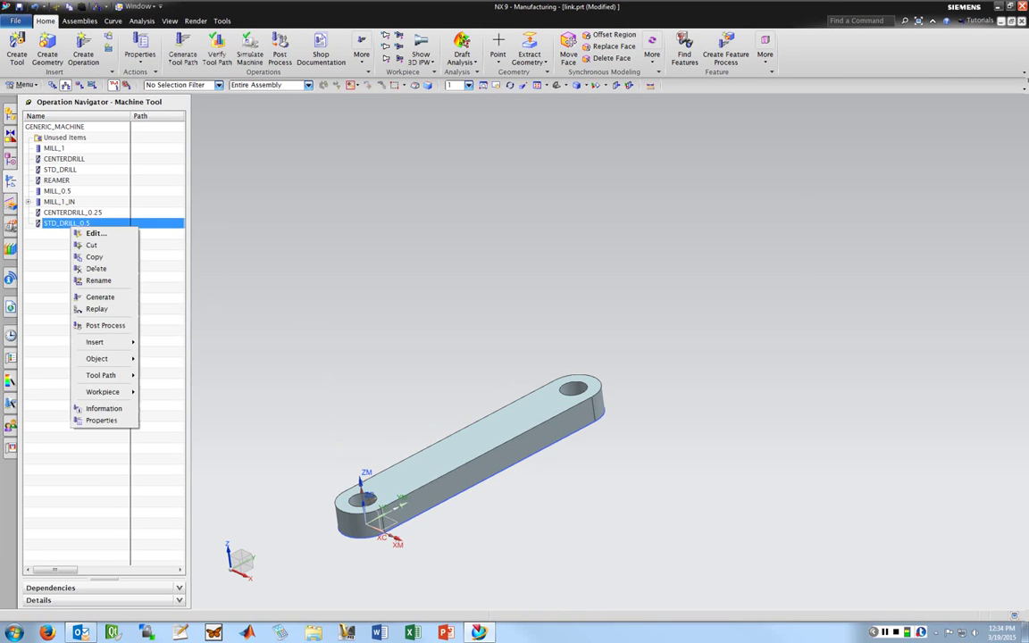
click(67, 224)
right_click(67, 223)
click(99, 274)
click(98, 227)
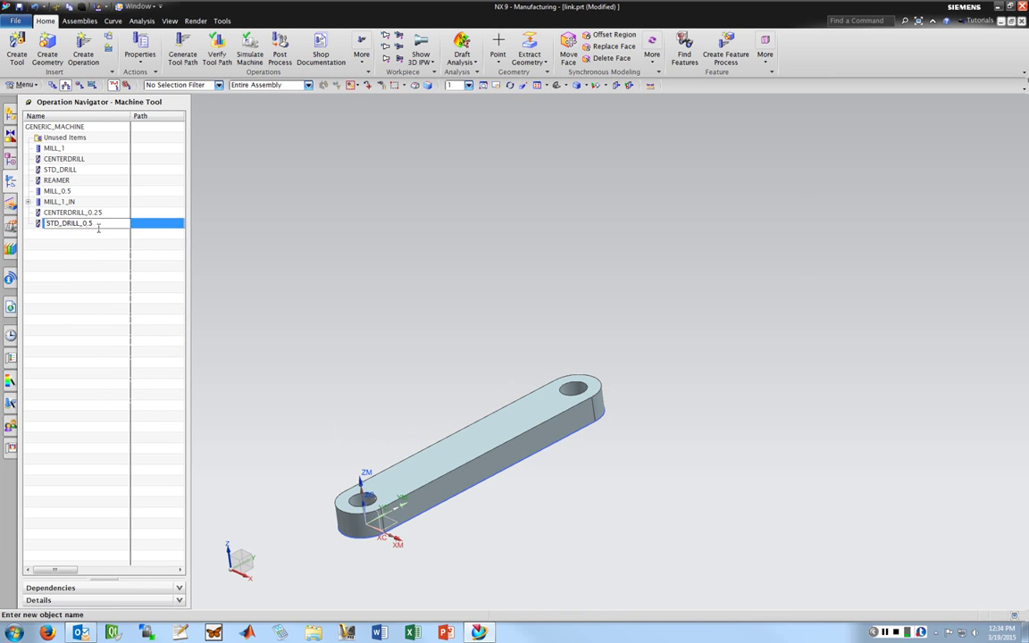
key(BackSpace)
text(485)
click(74, 213)
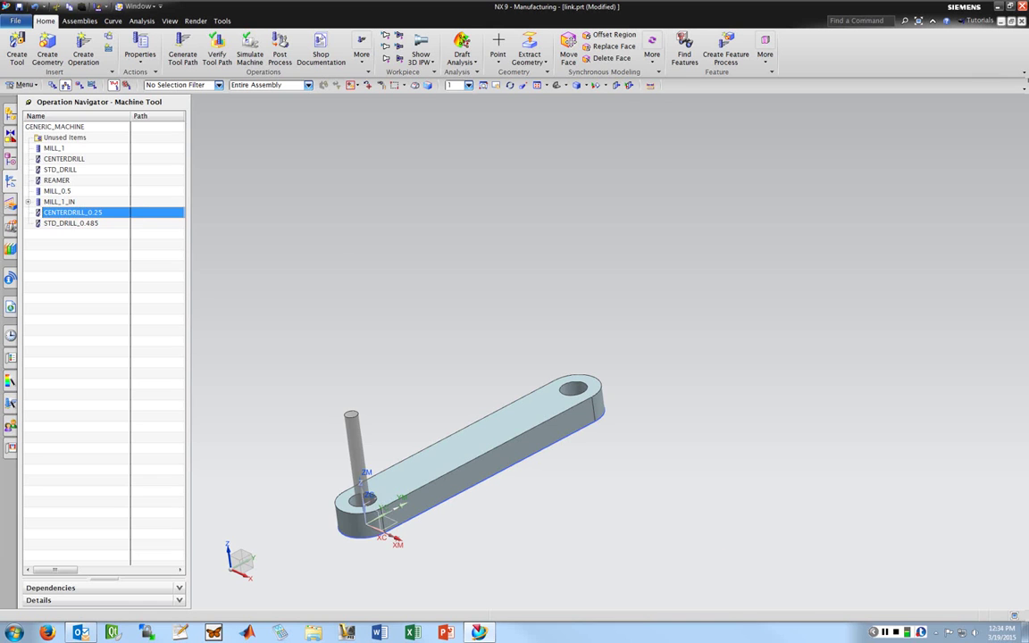
click(72, 223)
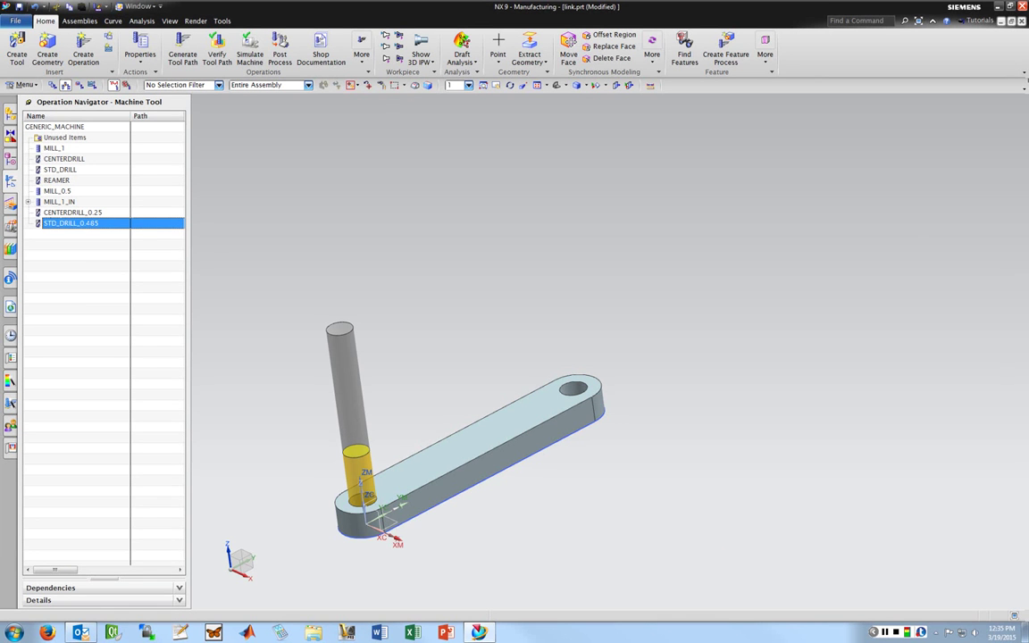
Create a hole_making Spot Drilling operation named SPOT_DRILLING_1 that uses the CENTERDRILL_0.25 tool
click(83, 46)
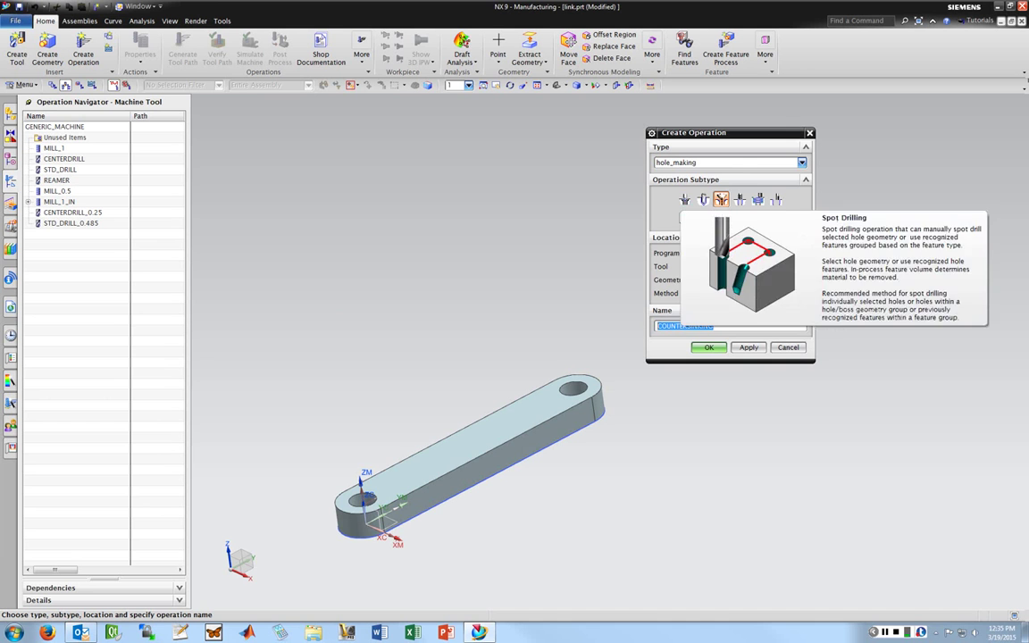
click(724, 161)
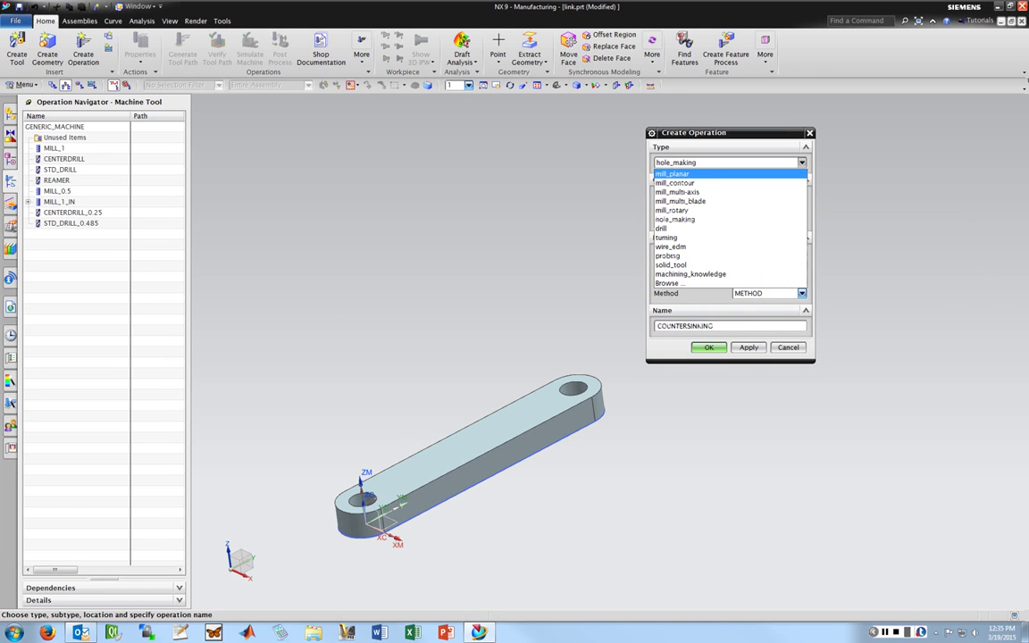
click(696, 219)
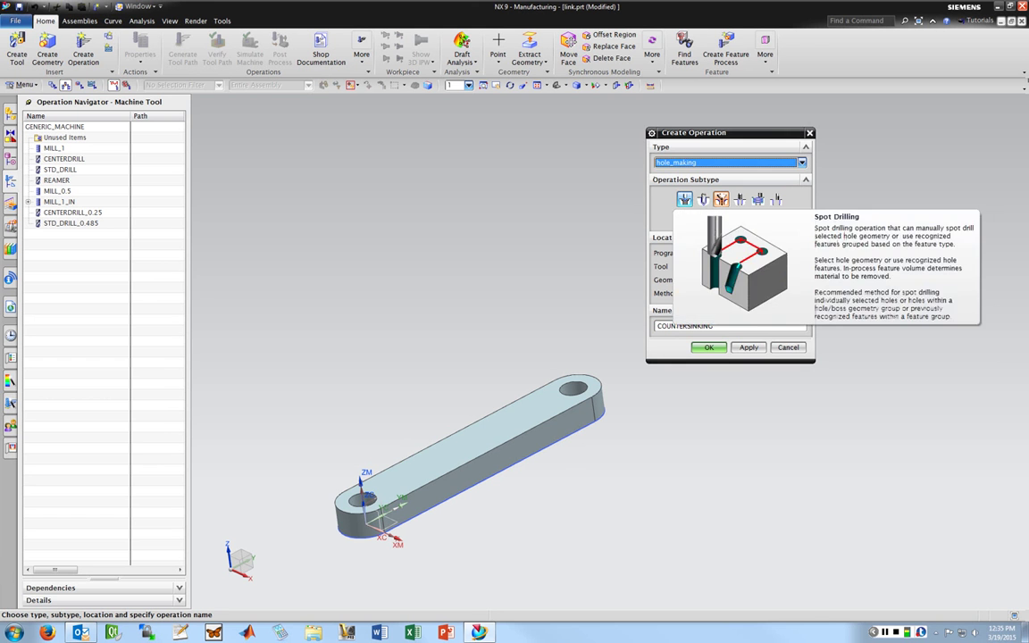
click(684, 199)
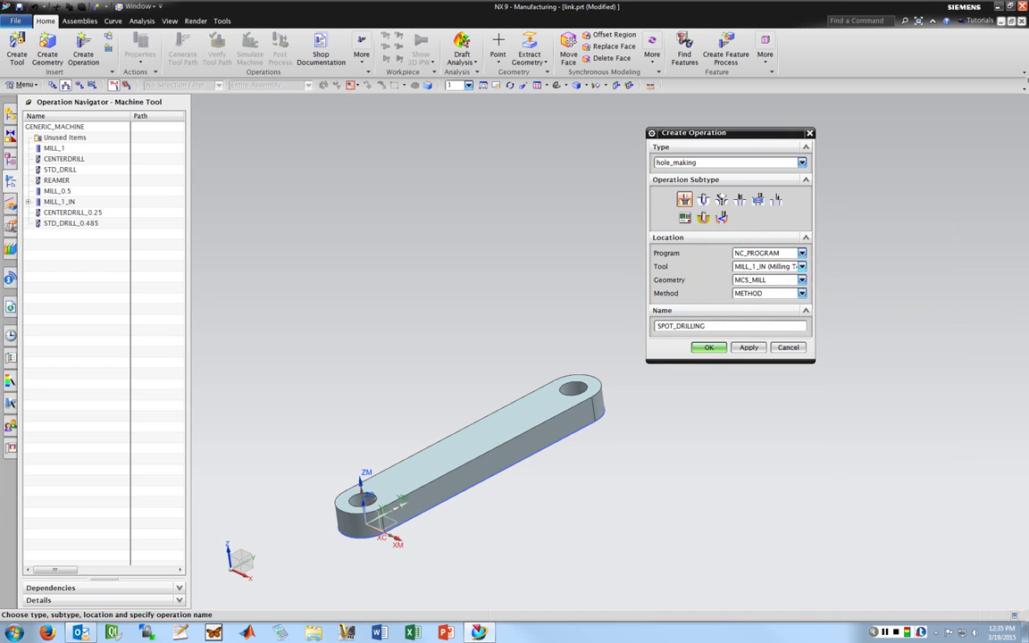
click(768, 266)
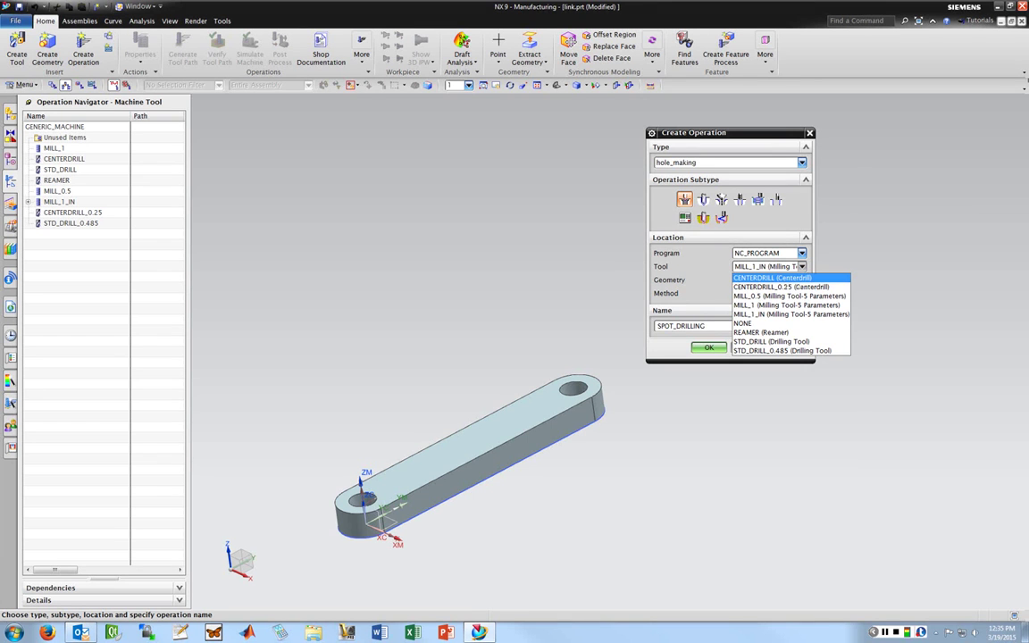
click(782, 286)
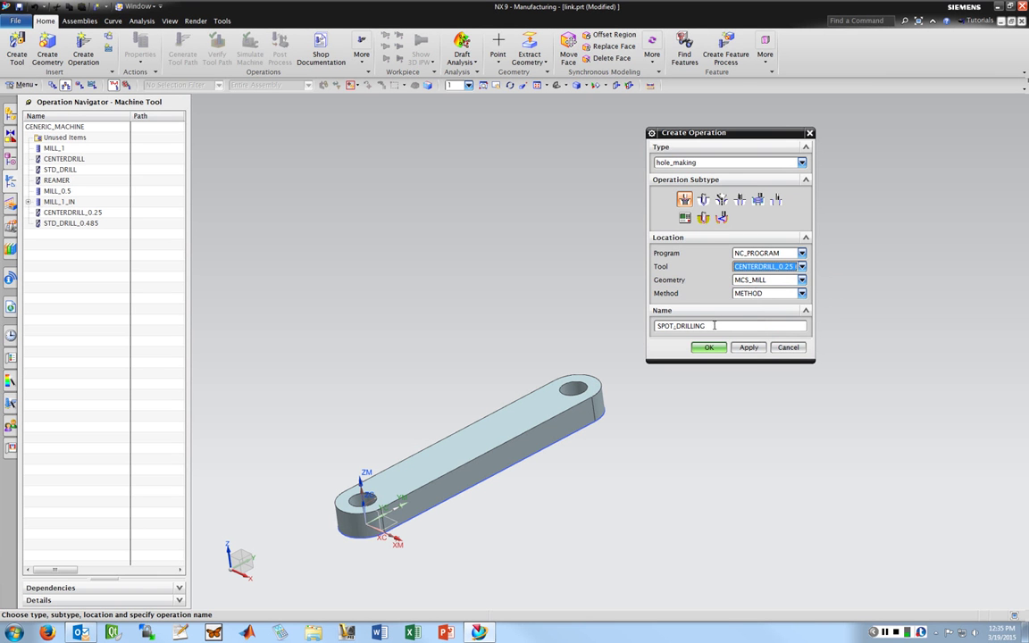
click(715, 325)
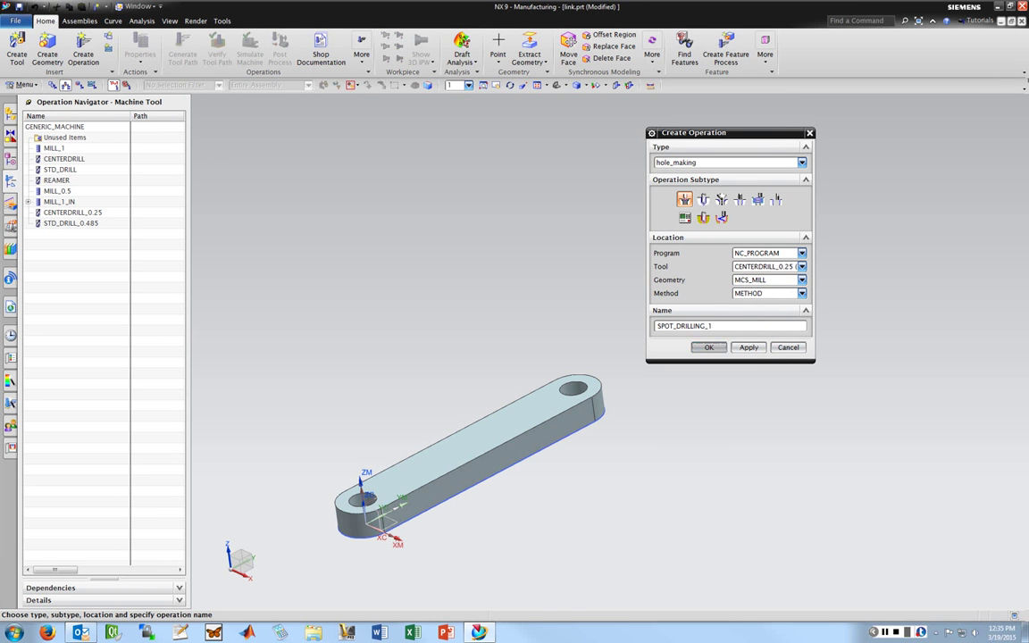
key(Return)
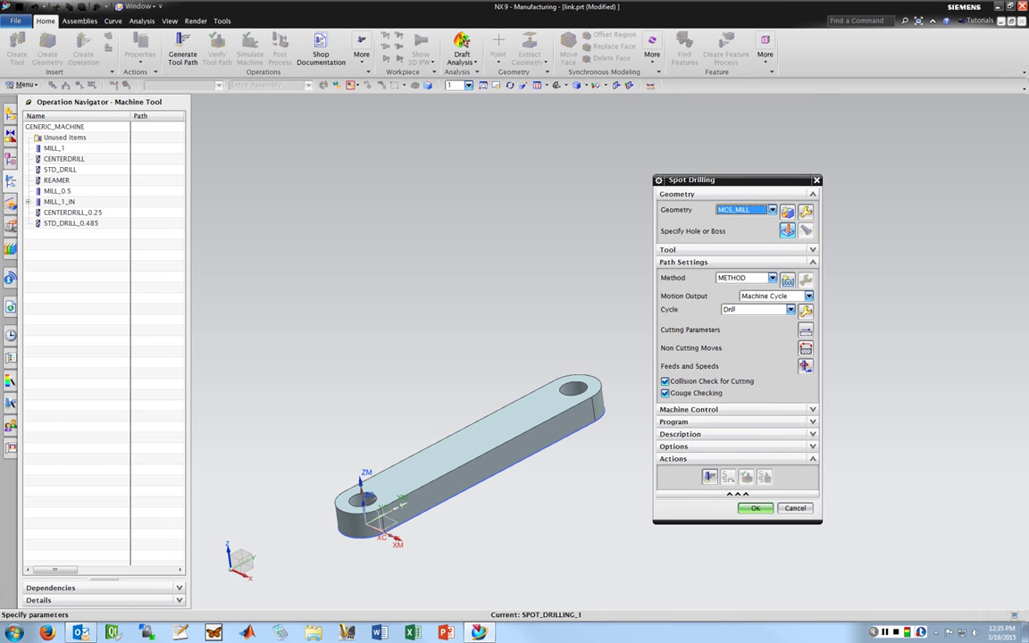
Specify both holes of the link as Centered Hole geometry for the spot drilling operation and accept them
key(Escape)
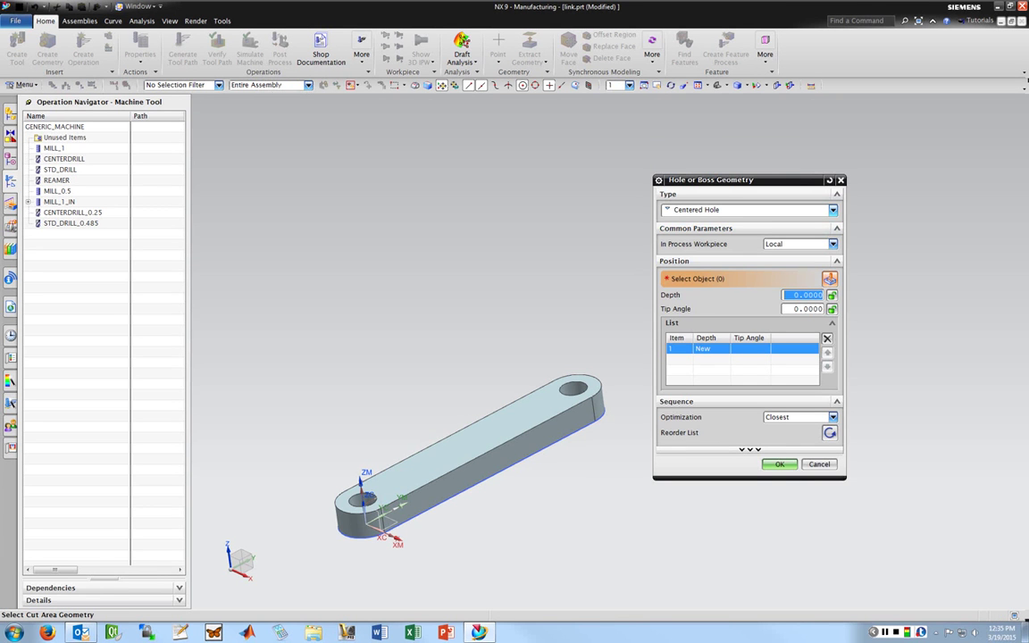
click(751, 209)
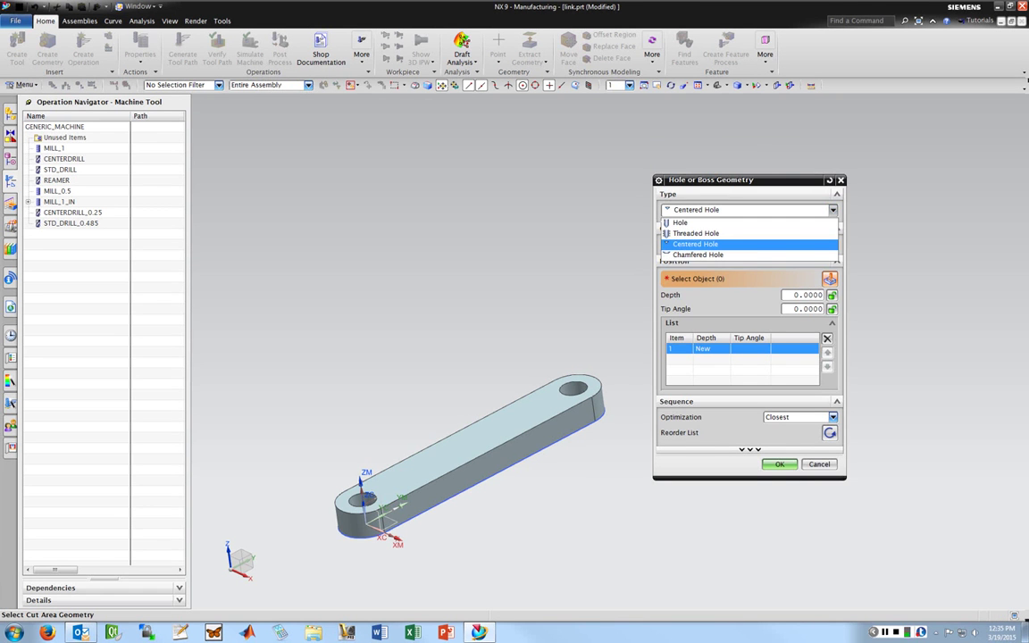
click(715, 243)
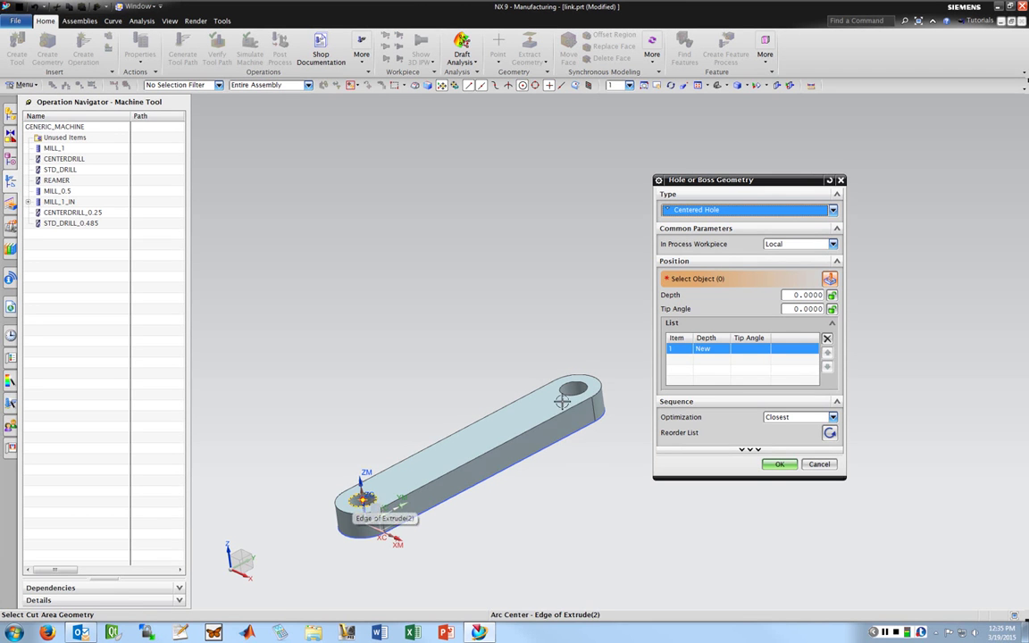
scroll(579, 385, up, 2)
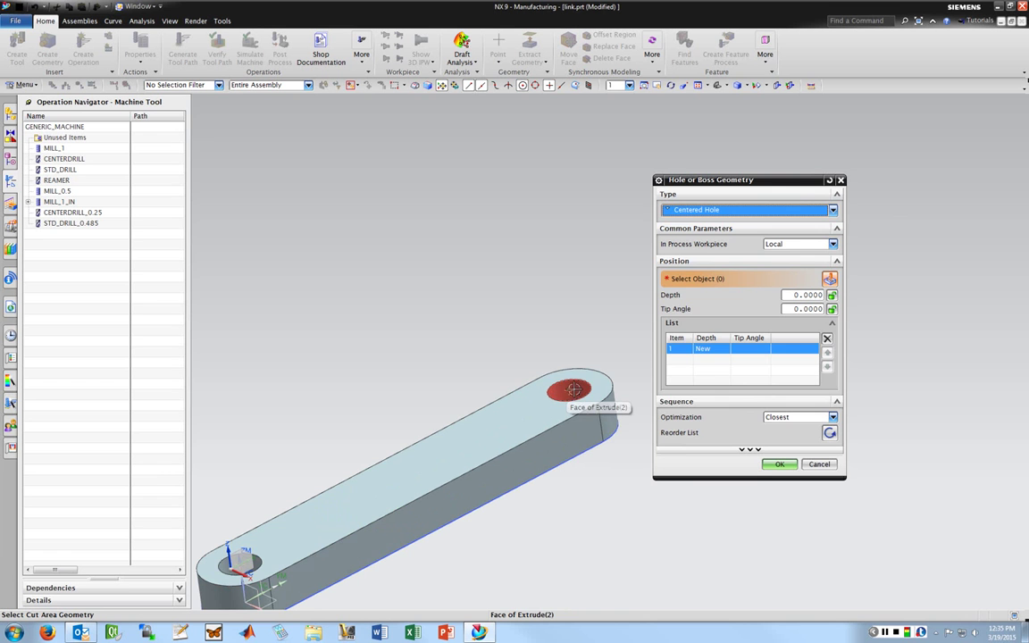
right_click(570, 350)
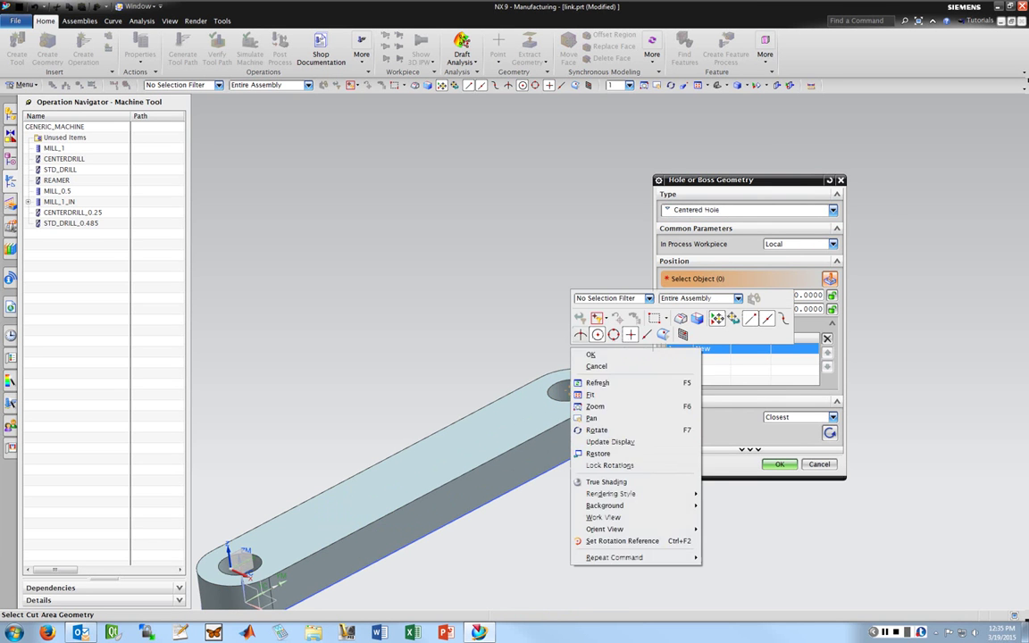
click(648, 297)
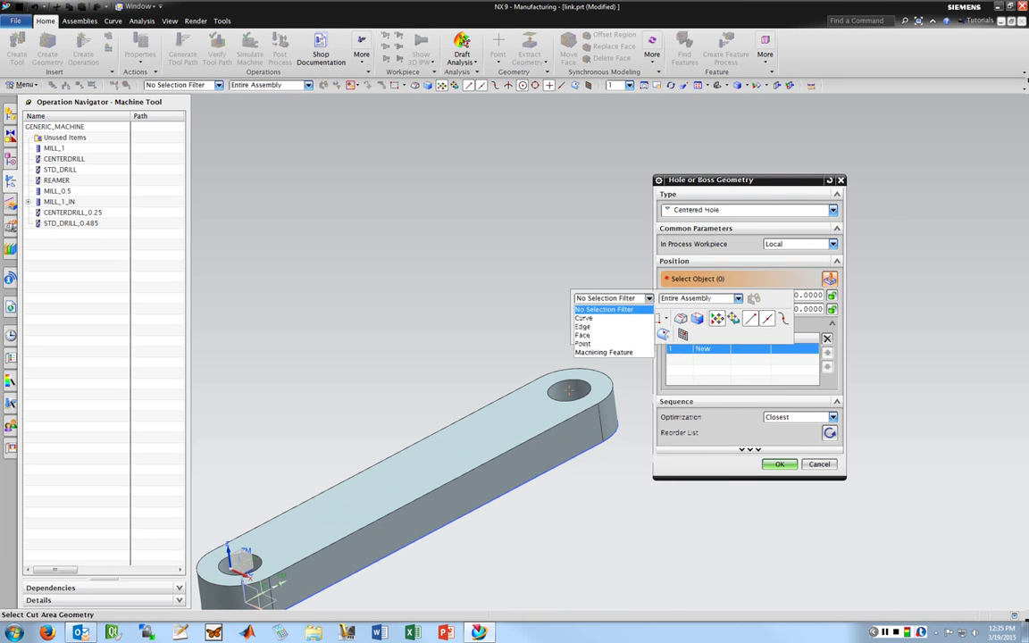
click(556, 304)
scroll(467, 366, up, 1)
scroll(466, 366, down, 3)
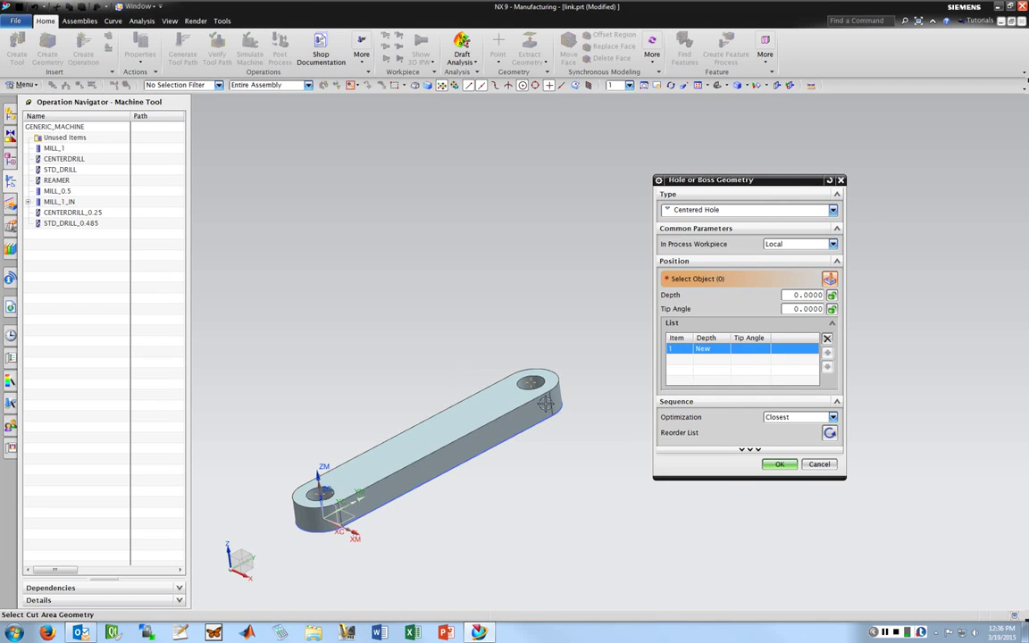
click(536, 383)
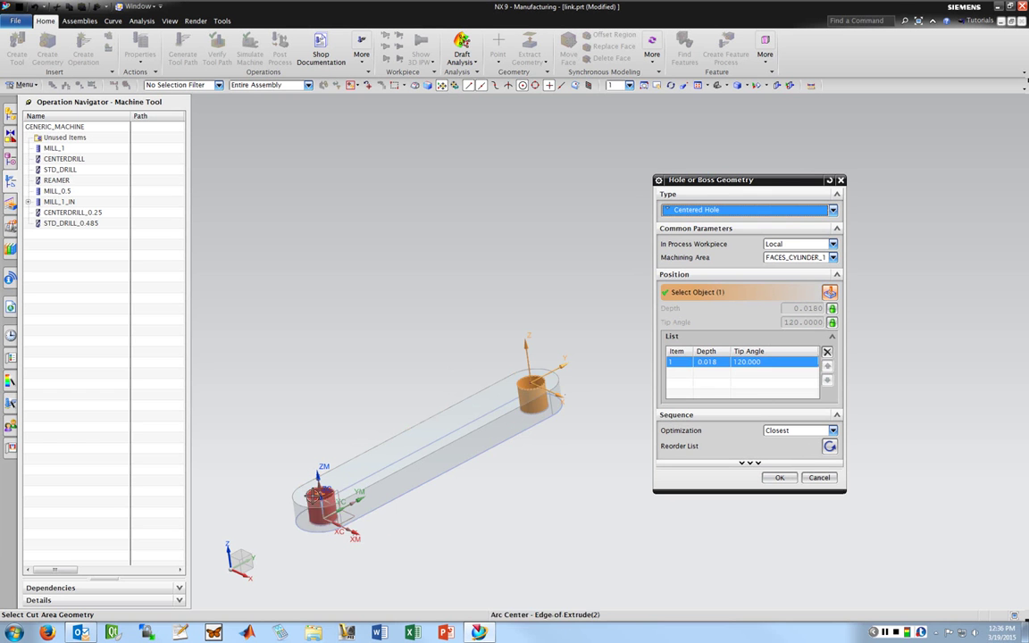
click(311, 496)
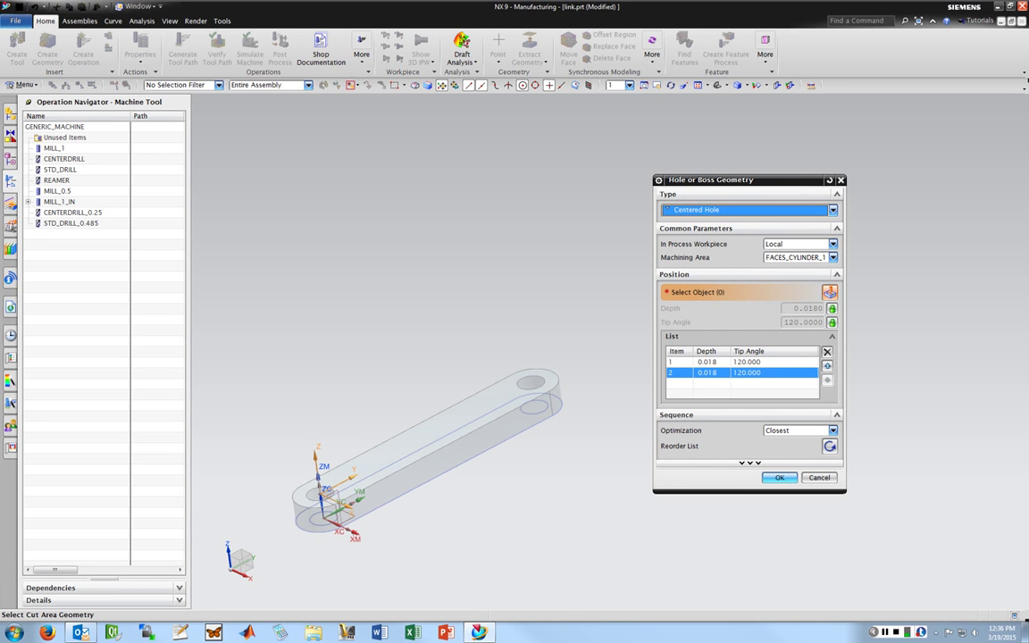
click(779, 477)
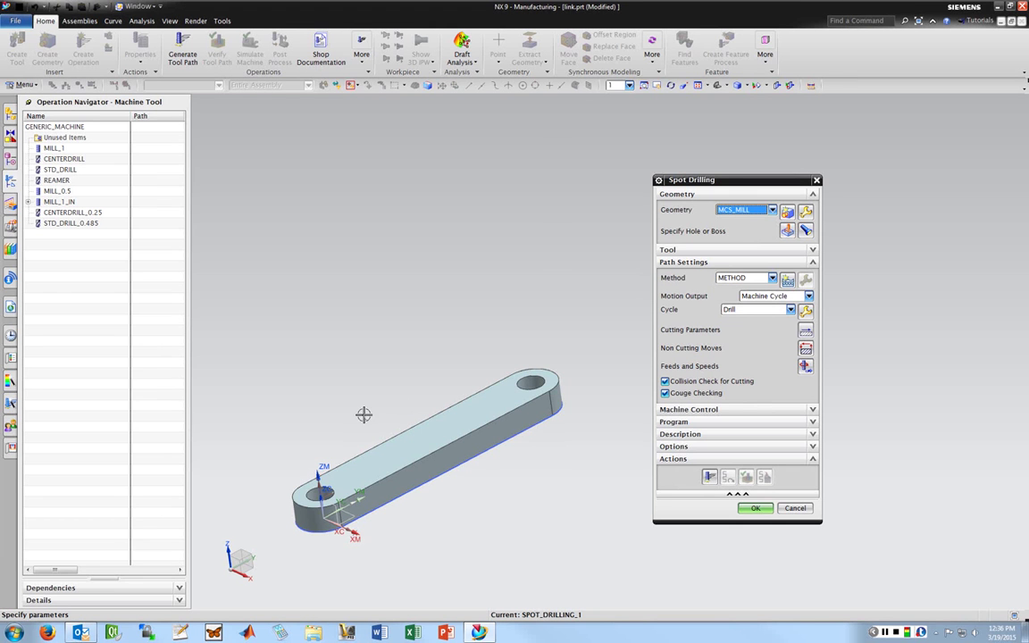
click(772, 279)
click(773, 279)
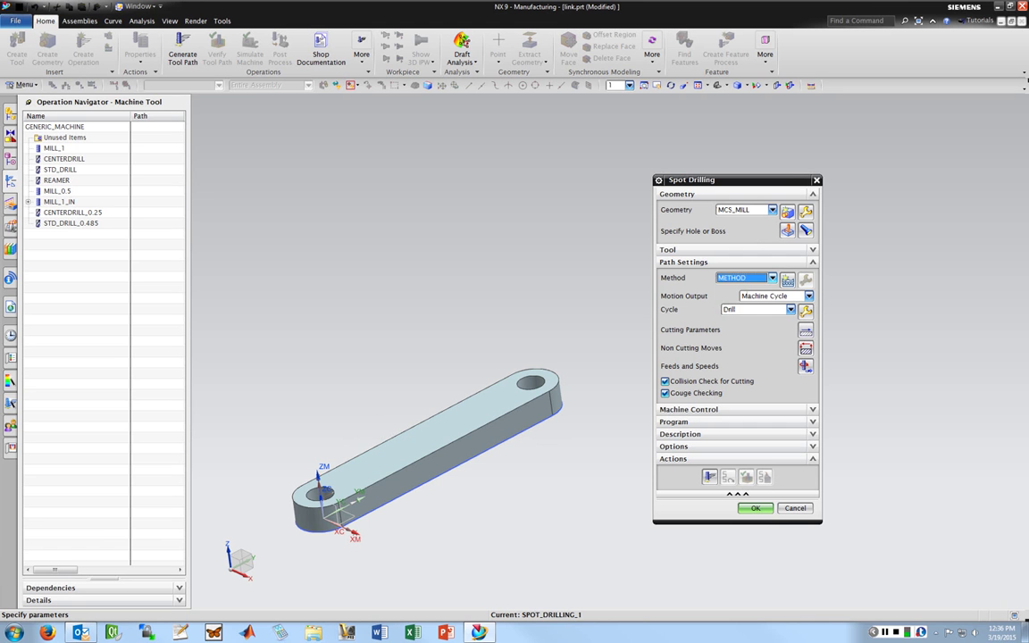
click(772, 279)
click(772, 278)
Enable the spindle speed at 600 rpm, set the cut feed rate to 4 ipm and accept the feeds and speeds
click(804, 365)
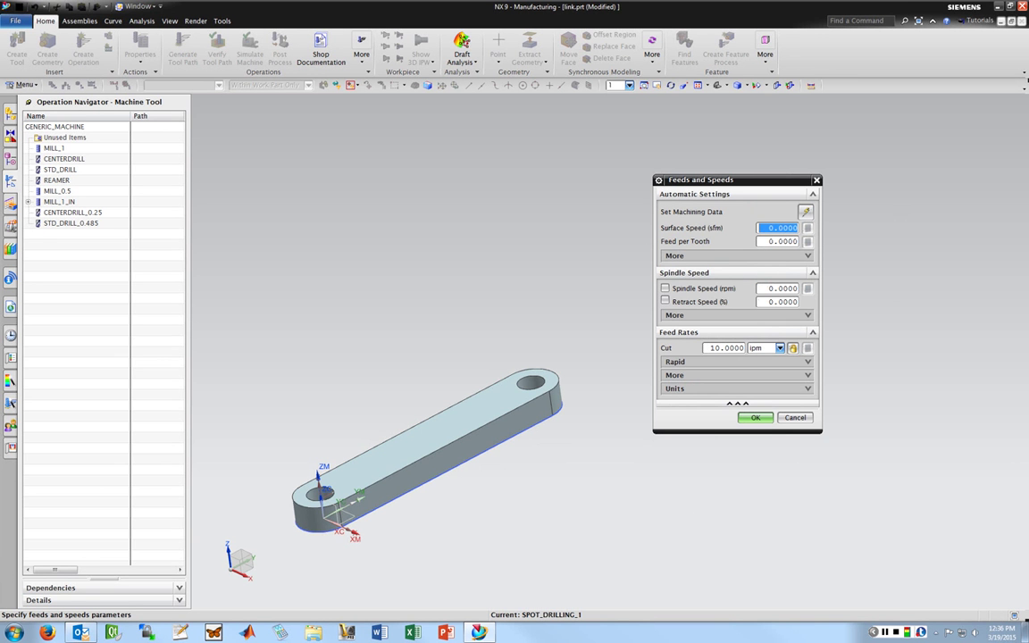
click(665, 289)
drag(762, 288, 811, 288)
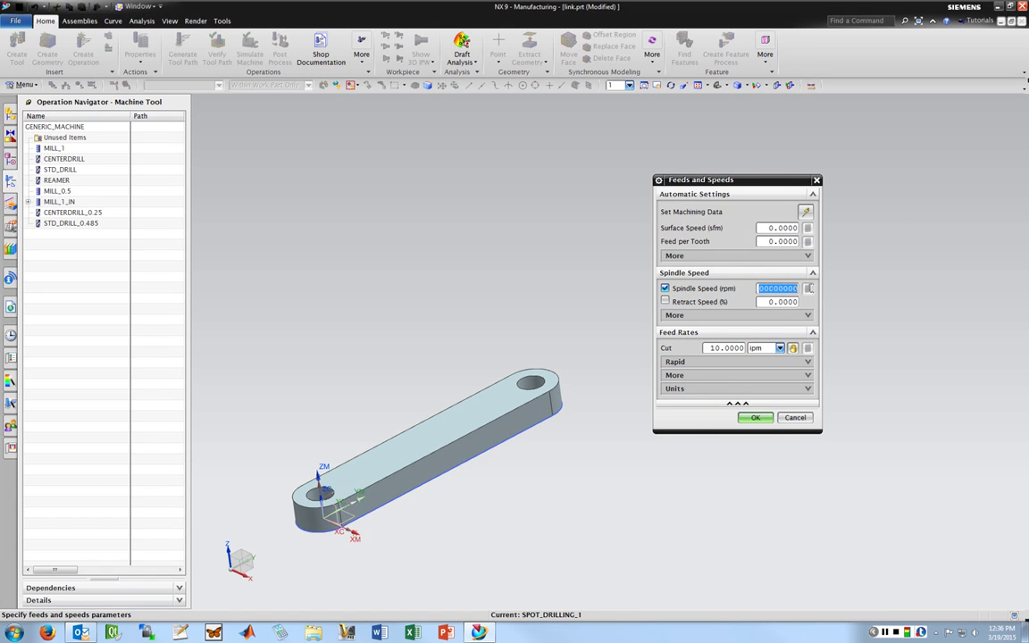
text(600)
key(Return)
double_click(712, 347)
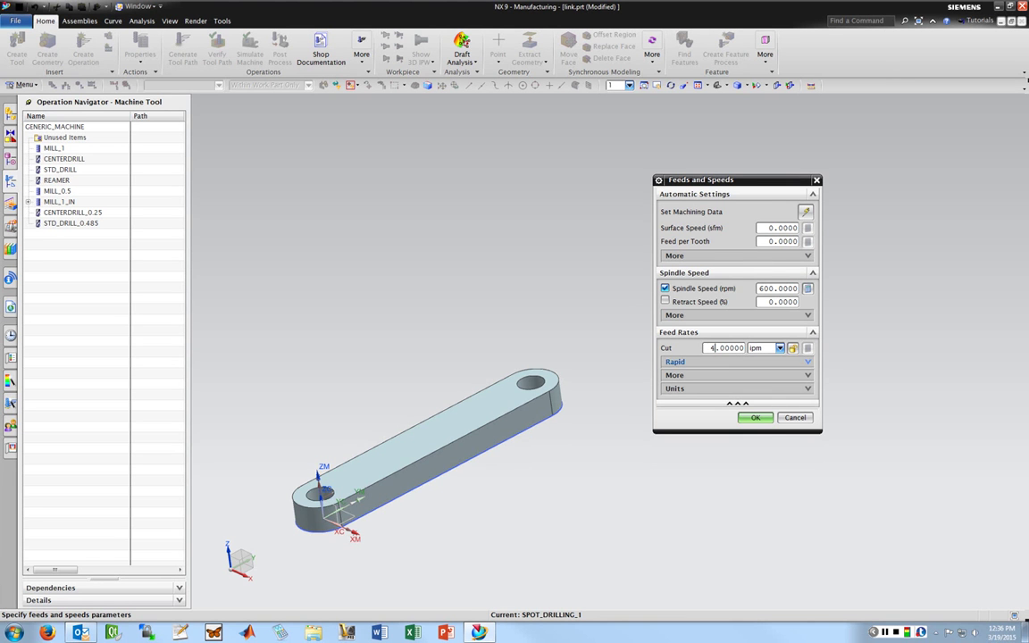
key(Return)
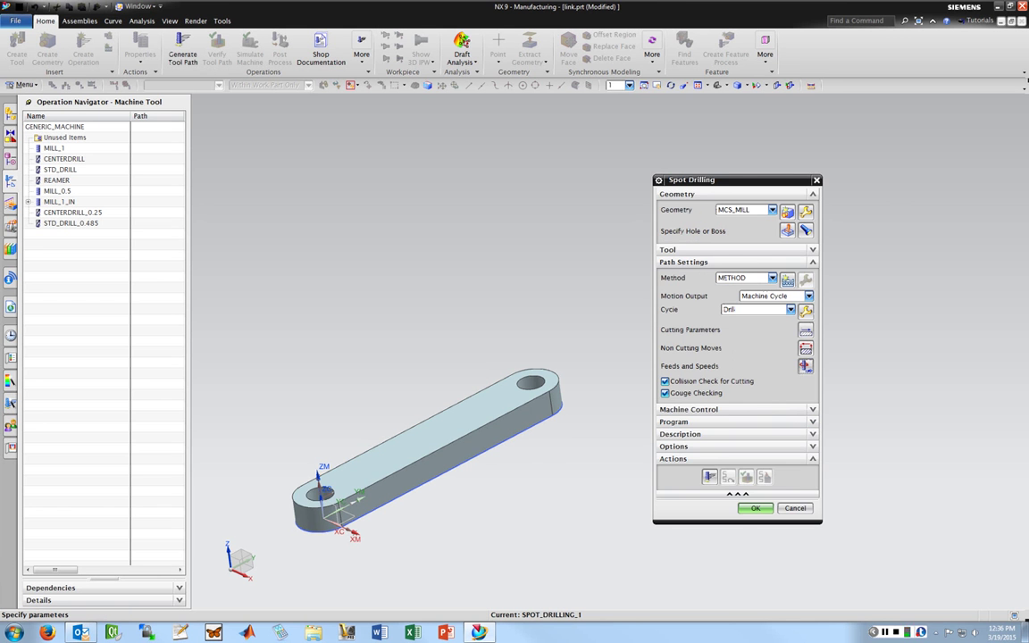
Generate the spot drilling tool path and inspect its course between the two holes
click(709, 477)
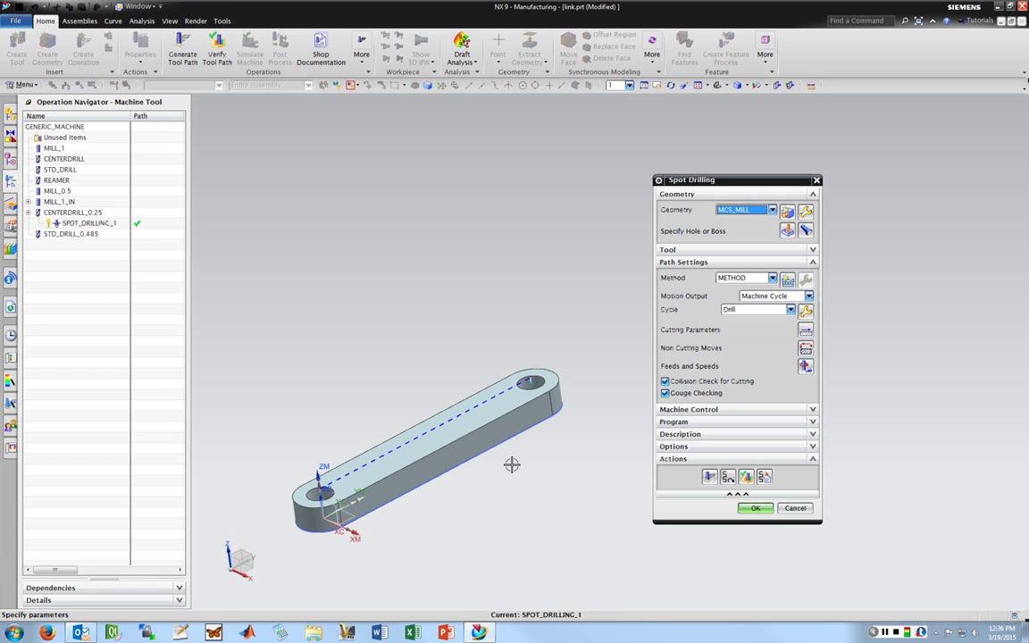
mouse_move(512, 464)
middle_down()
mouse_move(533, 362)
mouse_move(501, 477)
middle_up()
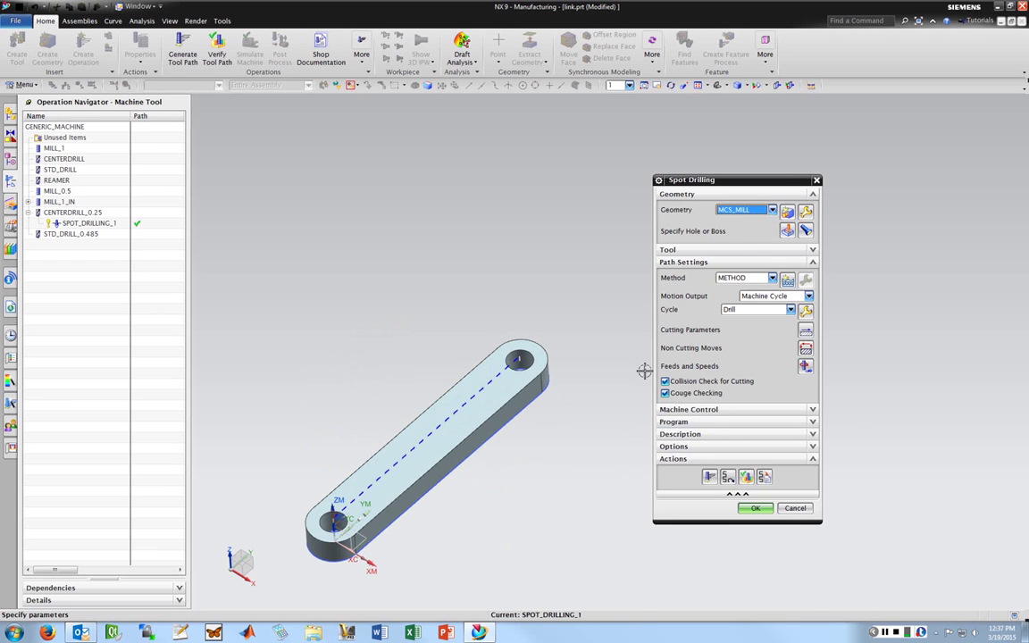
click(885, 632)
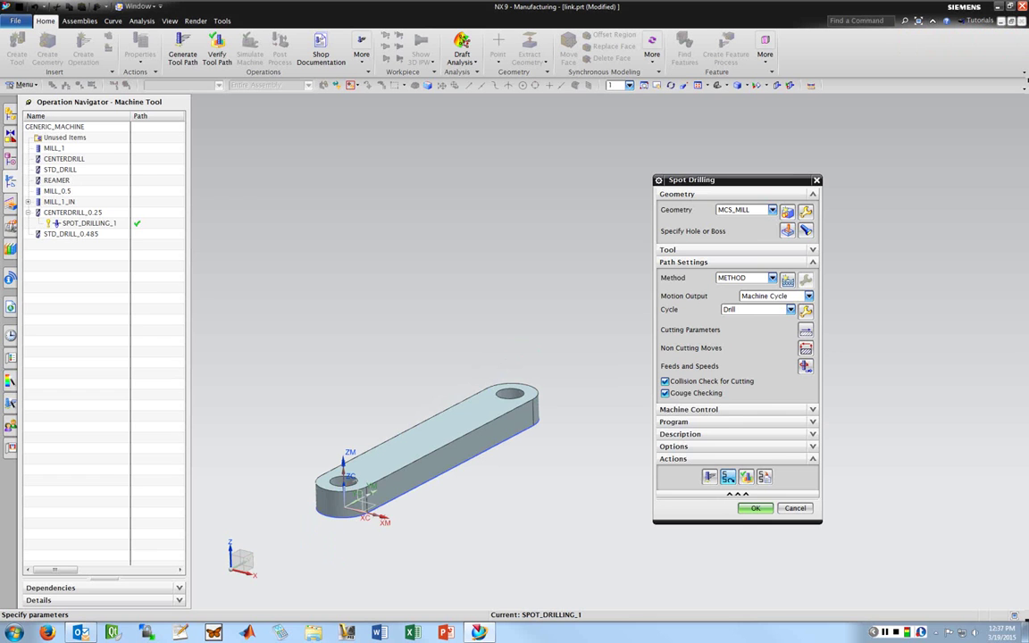
Verify the spot drilling tool path by replaying it at animation speed 2 and return the replay to its start
click(746, 476)
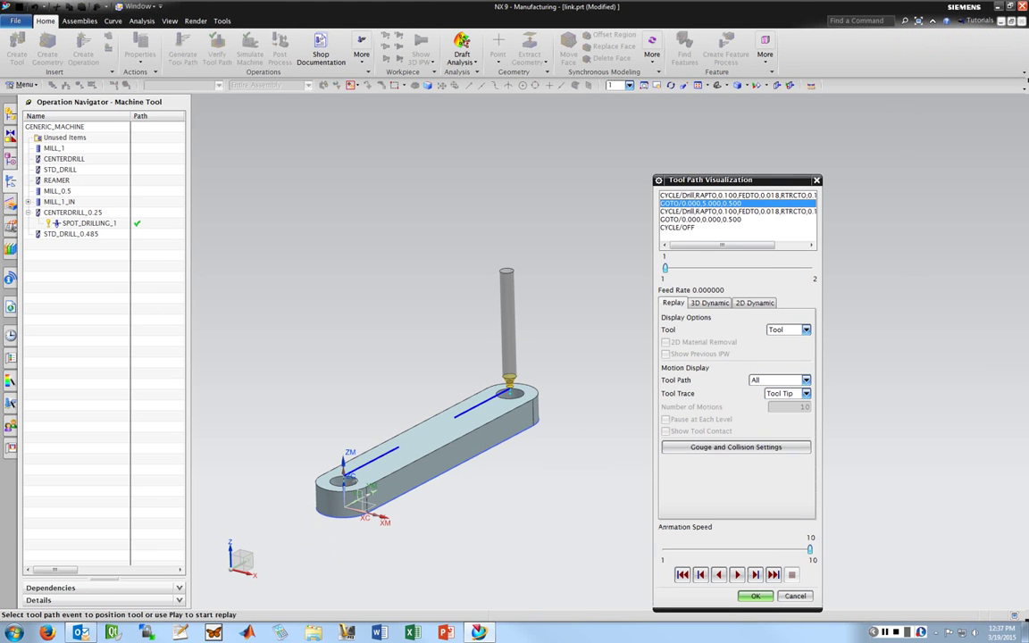
drag(809, 549, 681, 548)
click(737, 574)
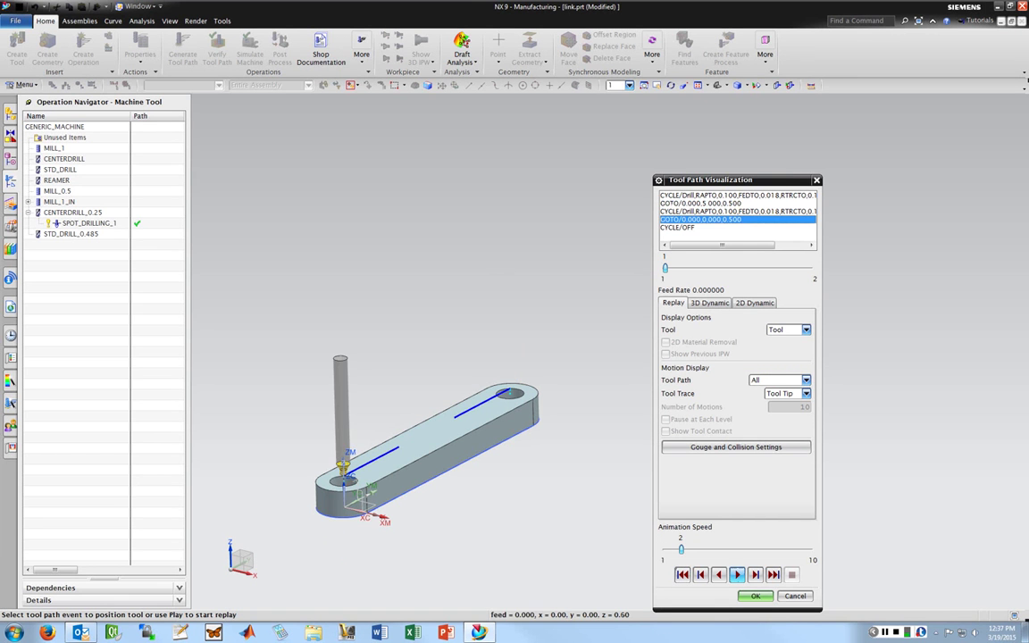
click(683, 575)
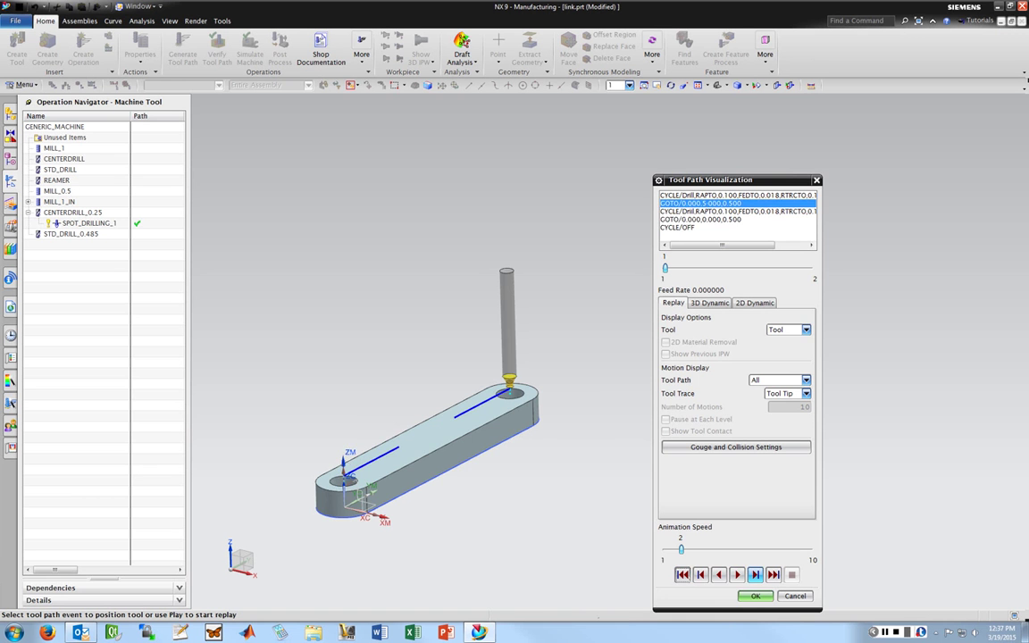
Replay the spot drilling tool path once more, close the visualization and accept the spot drilling operation
click(737, 574)
middle_drag(359, 407, 419, 482)
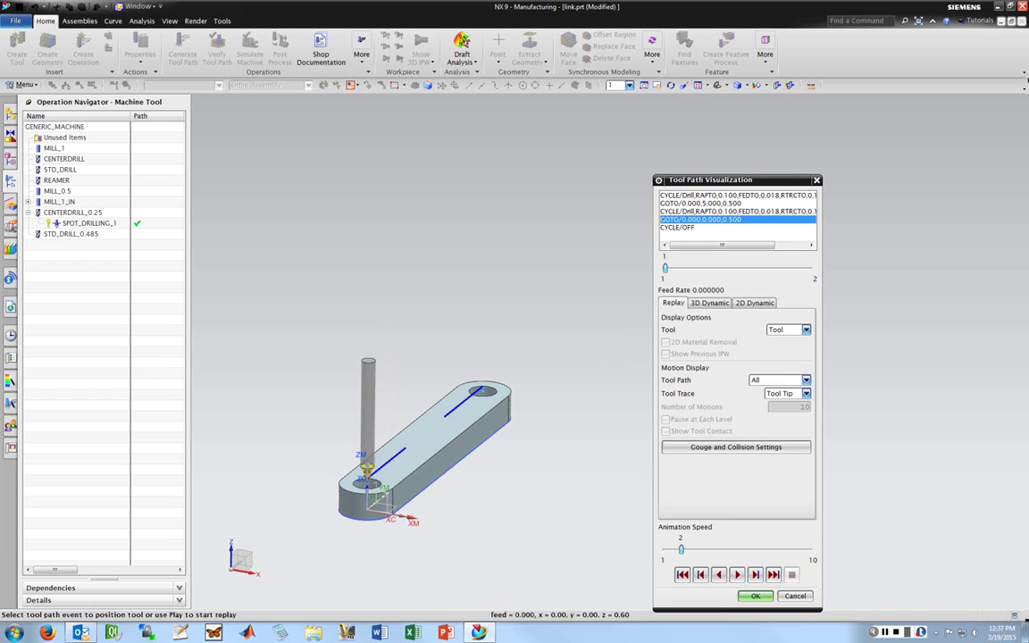
click(756, 596)
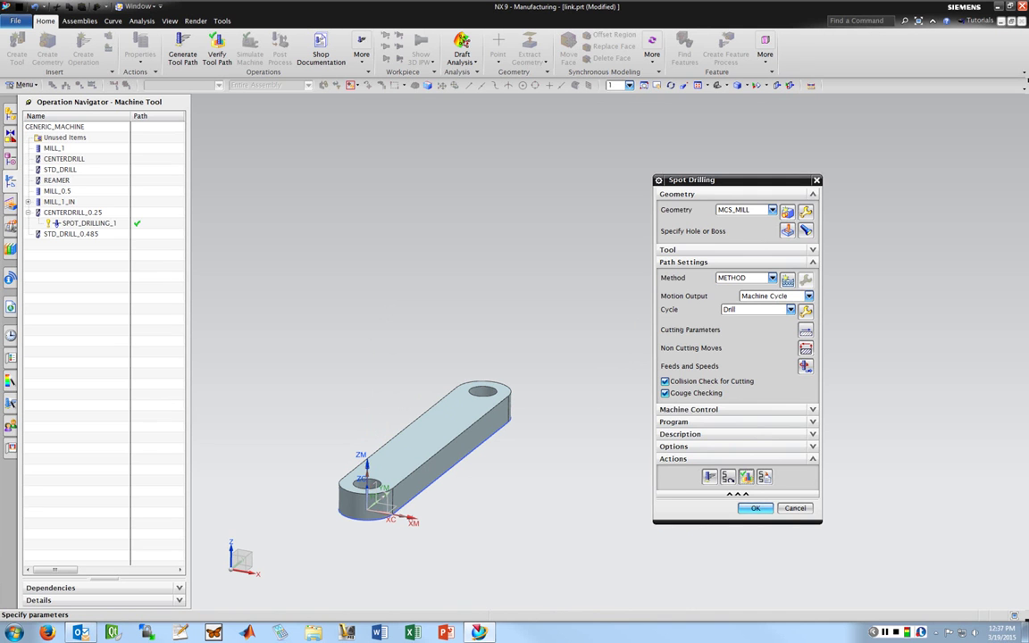
click(760, 509)
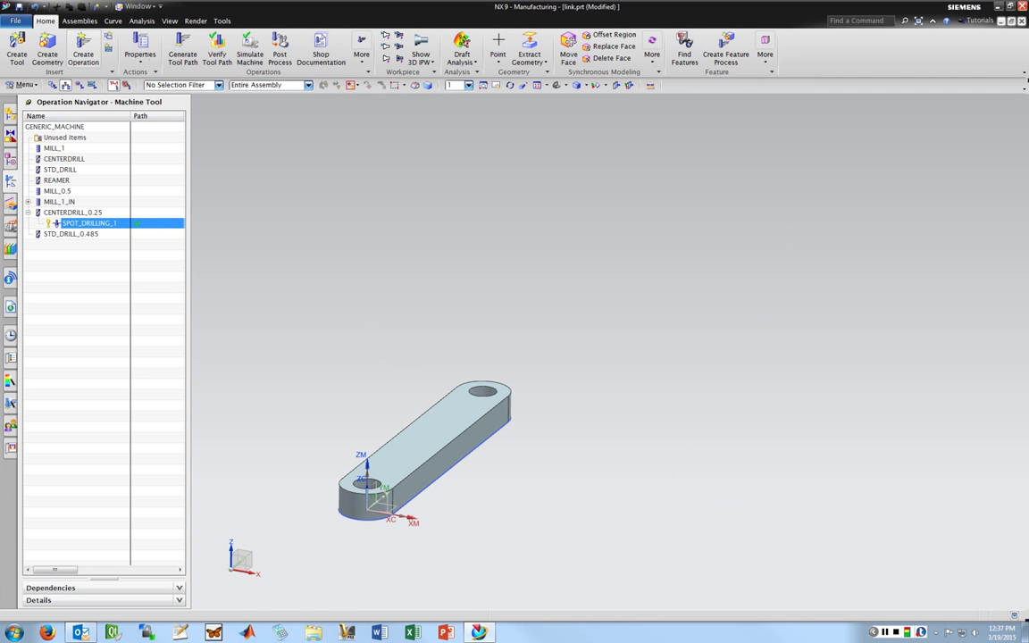
Create a hole_making Drilling operation that uses the STD_DRILL_0.485 tool and the MCS_MILL geometry
click(83, 49)
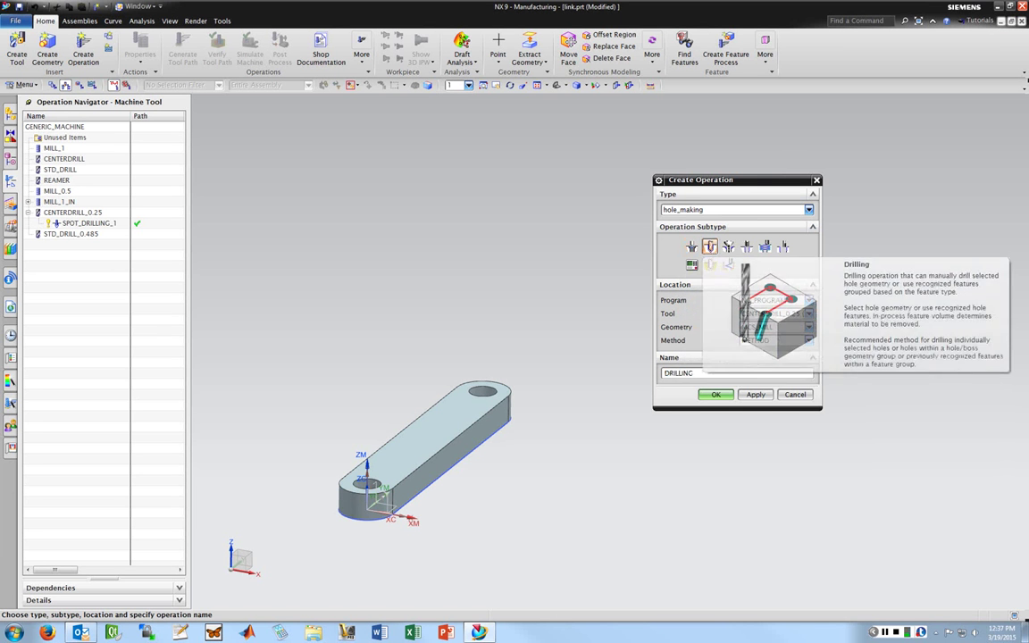
click(711, 248)
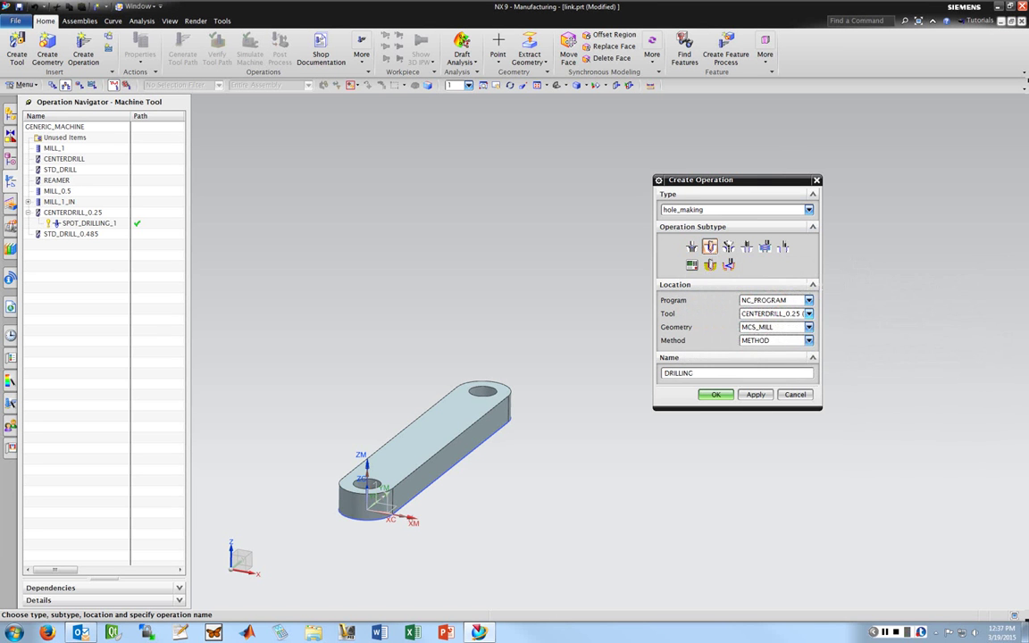
click(774, 314)
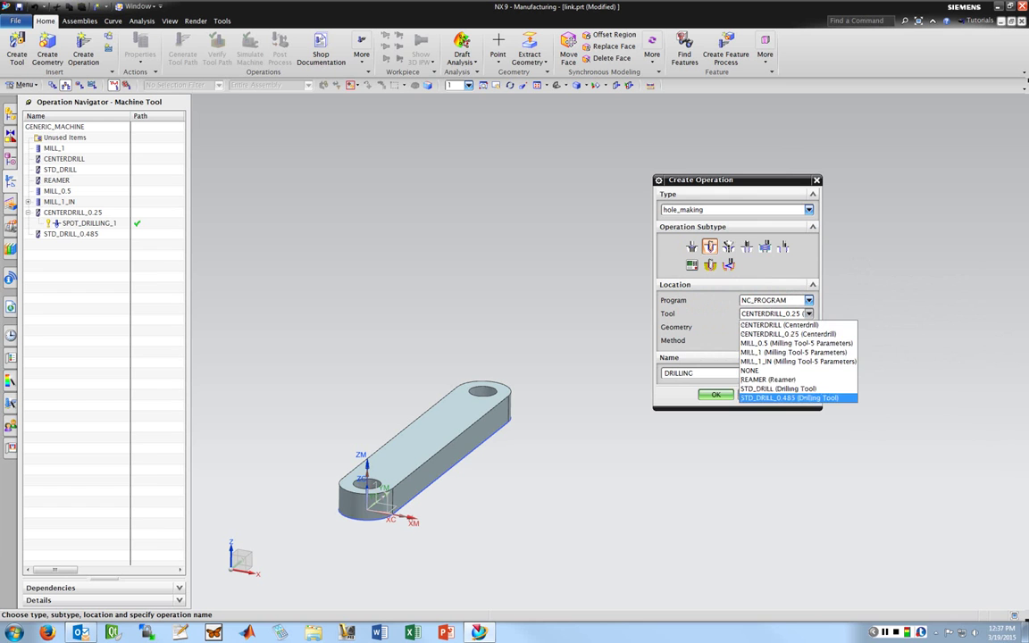
click(790, 397)
click(716, 394)
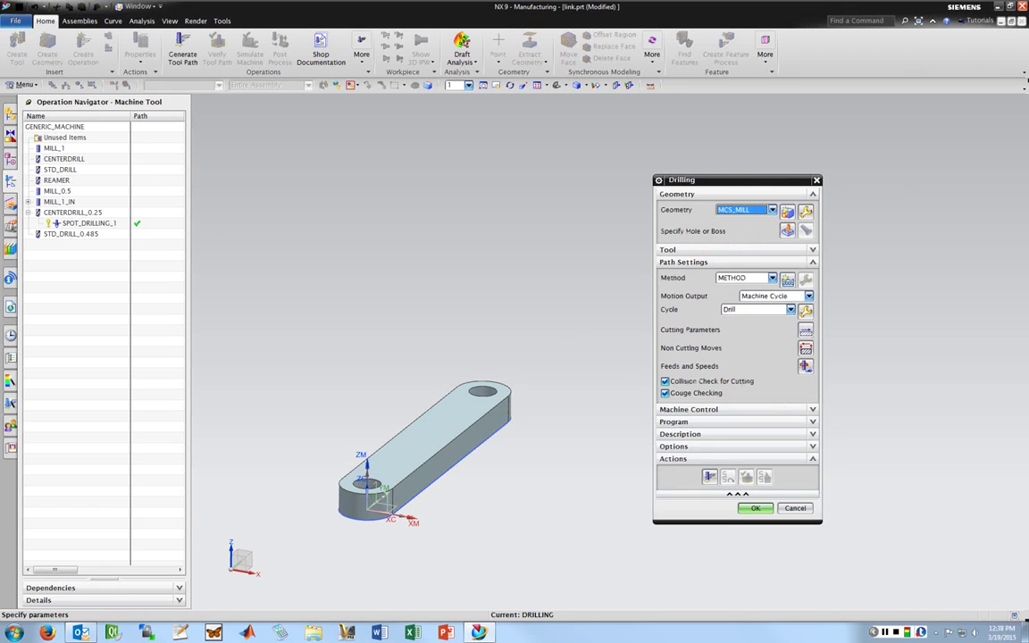
Specify both holes of the link as Hole geometry for the drilling operation and accept them
click(786, 230)
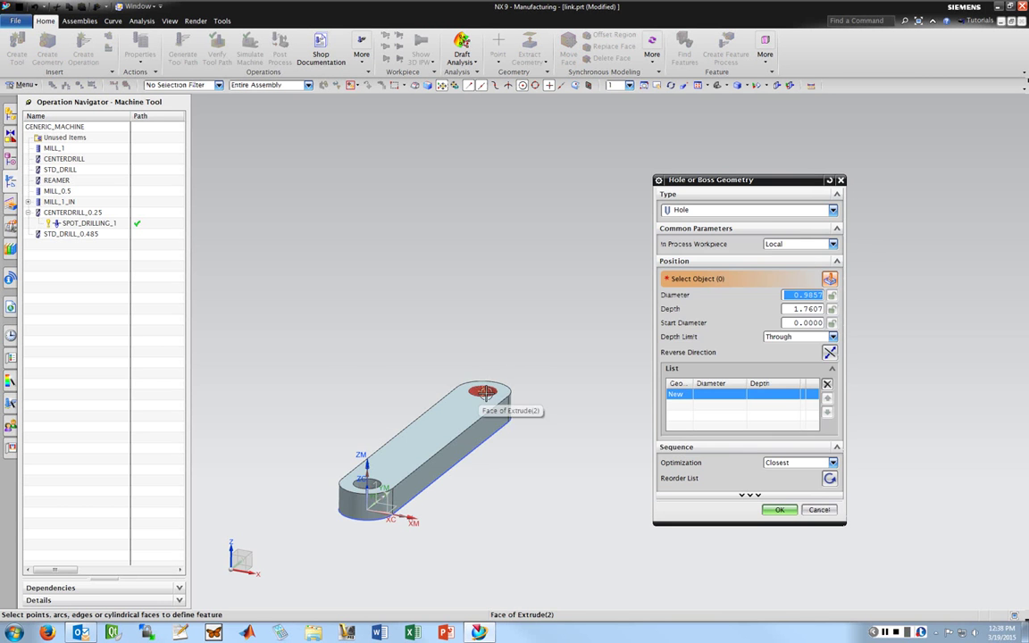
click(483, 392)
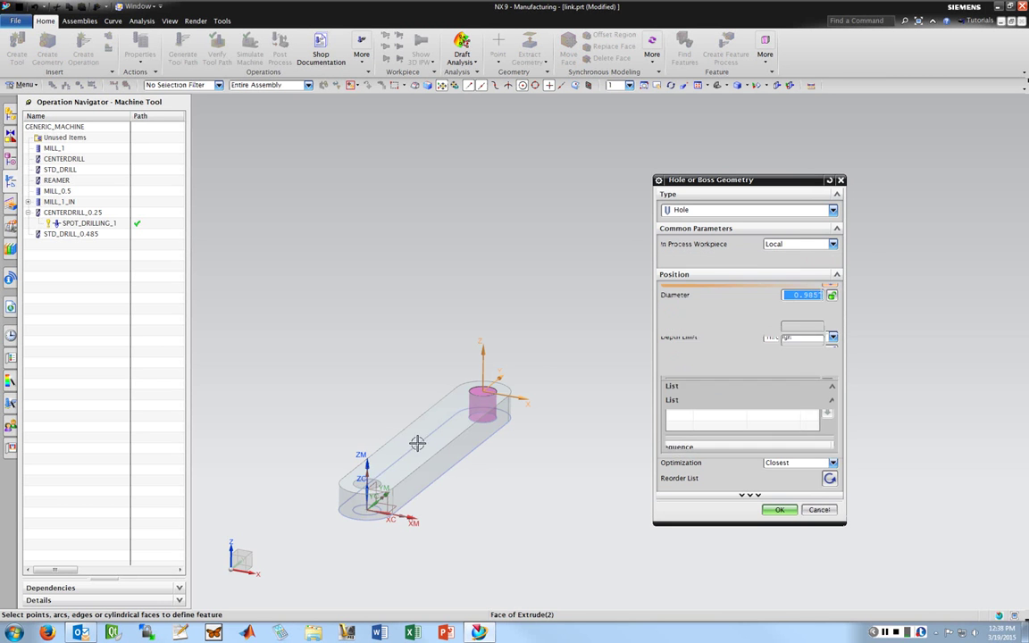
click(375, 483)
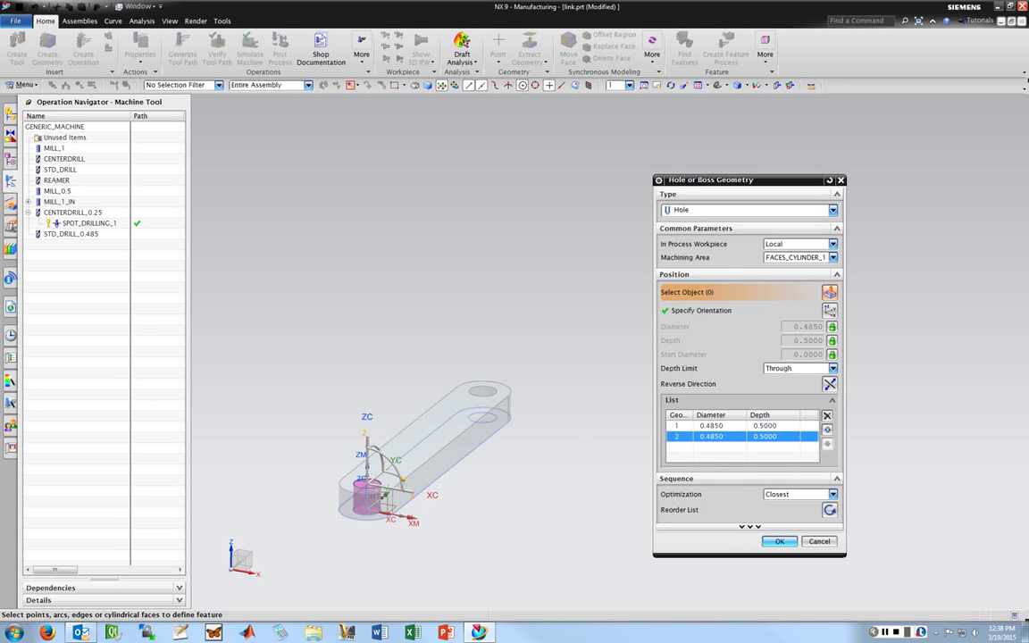
middle_click(609, 453)
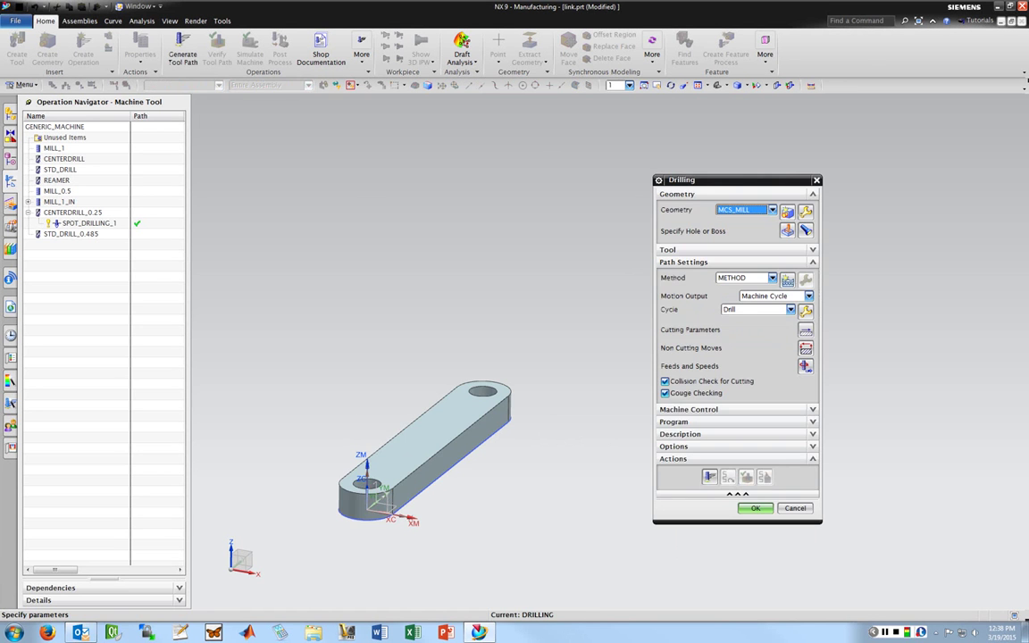
Set the drilling operation's spindle speed to 600 rpm and its cut feed rate to 6 ipm, and accept the feeds and speeds
click(805, 366)
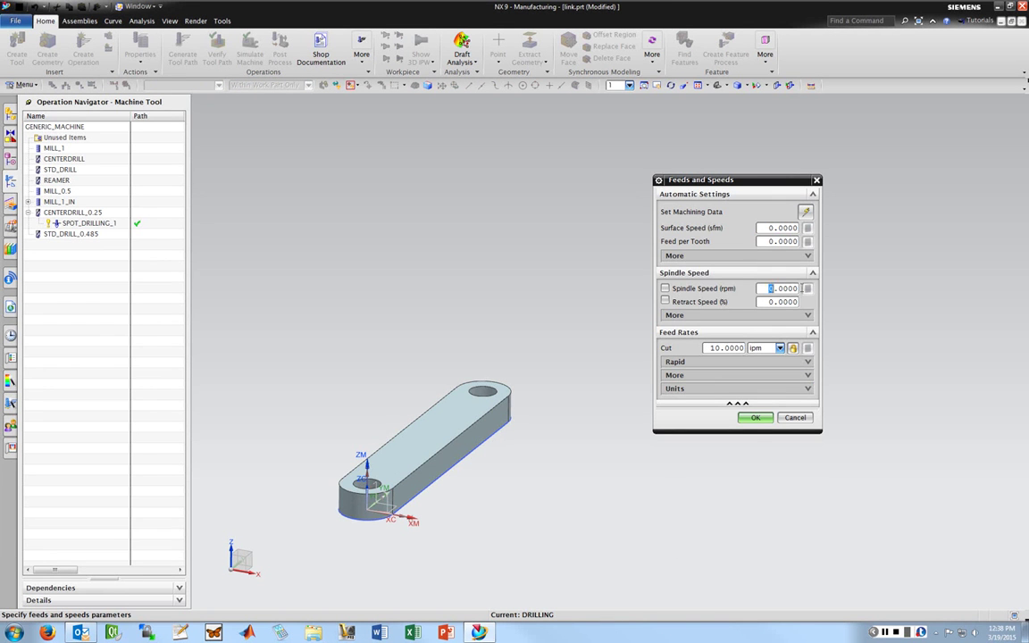
click(778, 288)
text(600)
double_click(708, 347)
text(6)
click(756, 418)
Generate the drilling tool path and inspect its course between the two holes
click(710, 477)
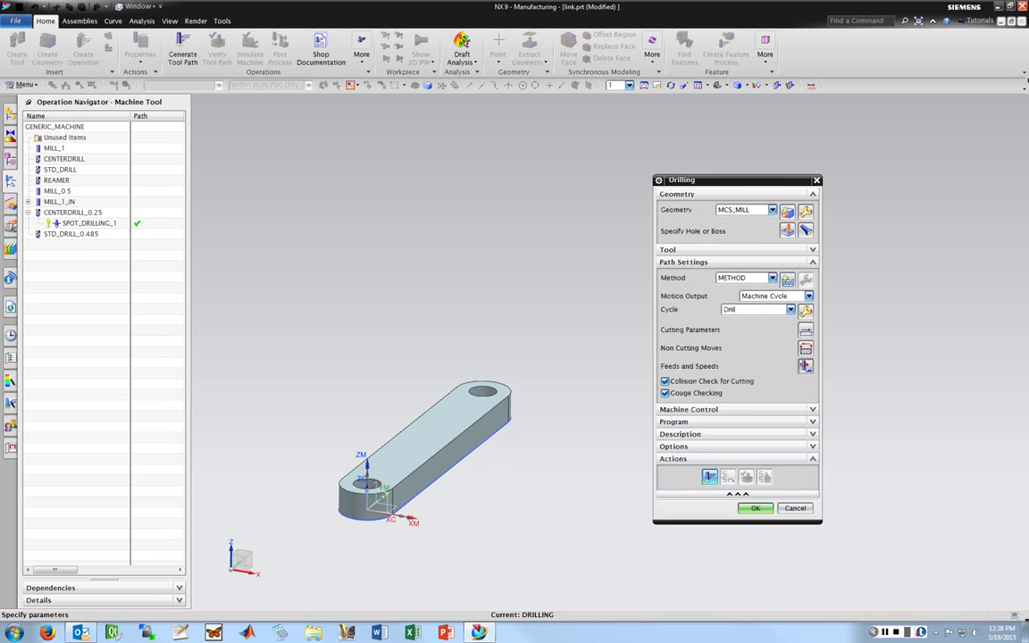
middle_drag(314, 232, 292, 239)
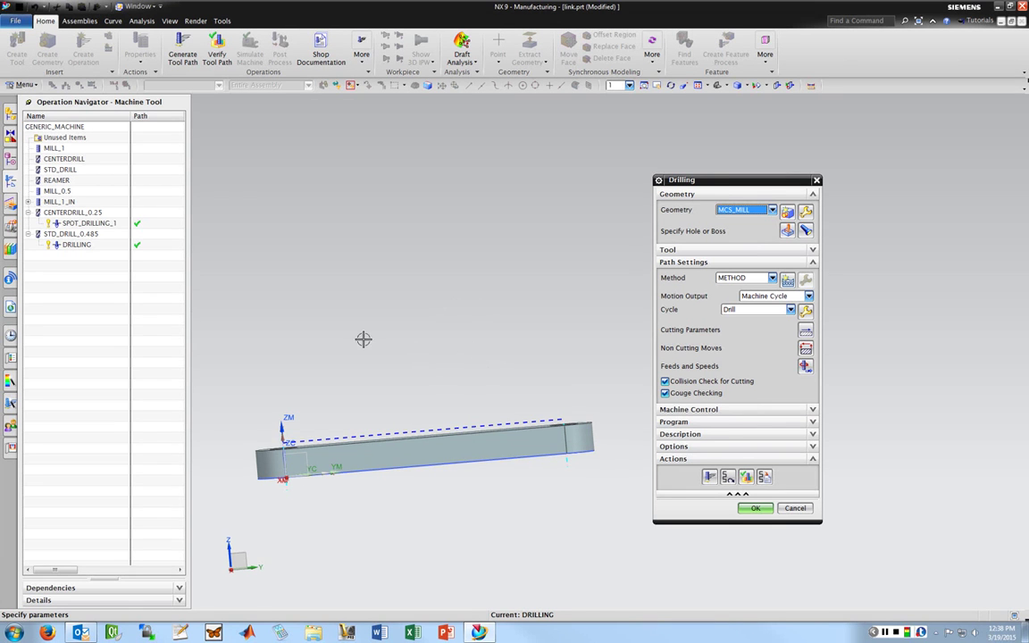
middle_drag(330, 309, 384, 368)
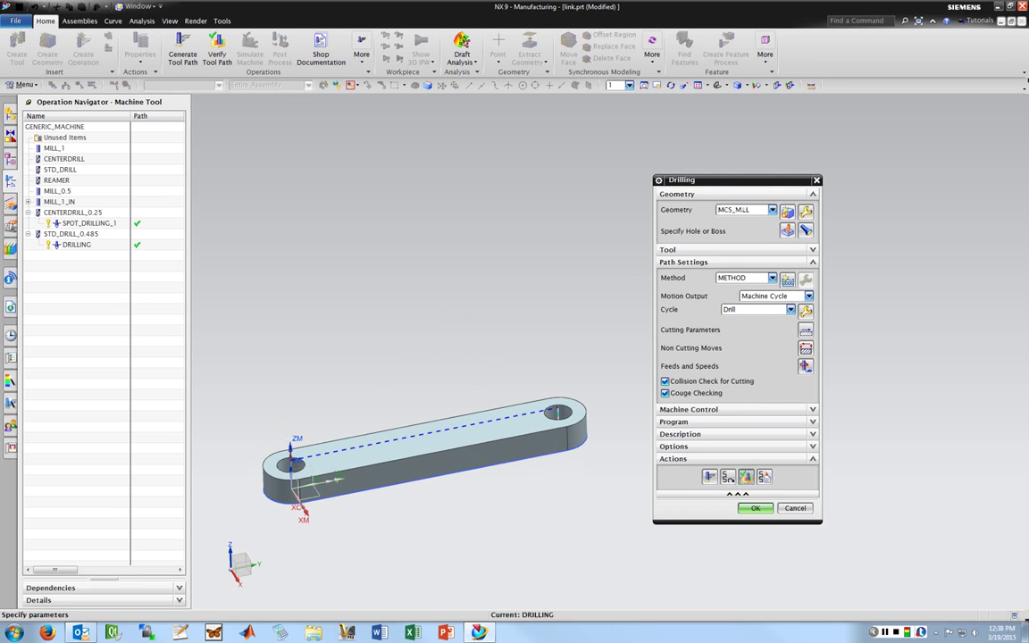
Verify the drilling tool path by replaying it at animation speed 2, check its depth from the side, and accept the drilling operation
click(746, 477)
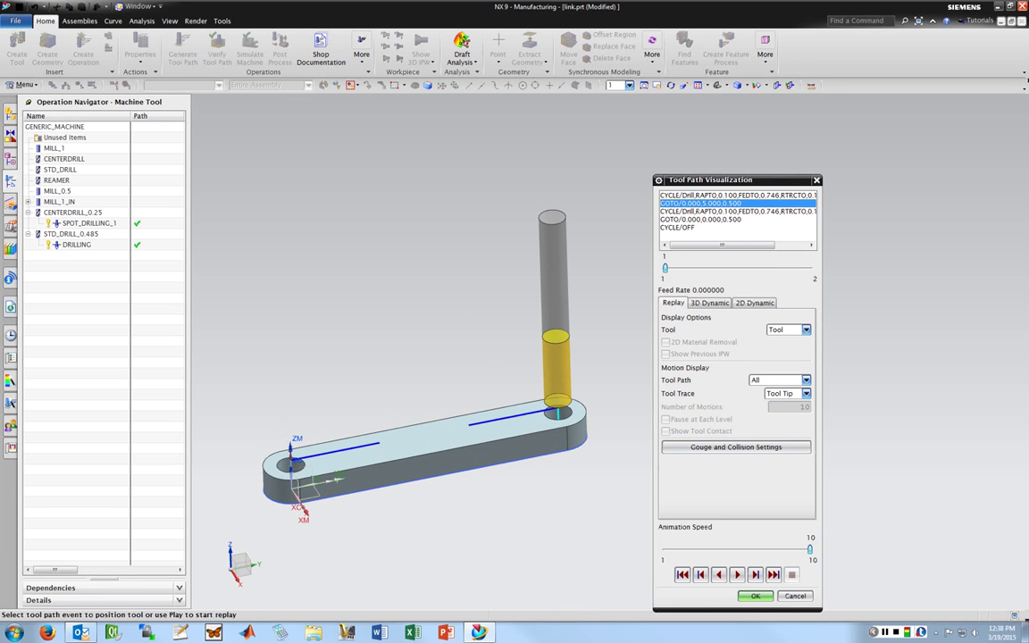
drag(810, 549, 681, 550)
click(737, 574)
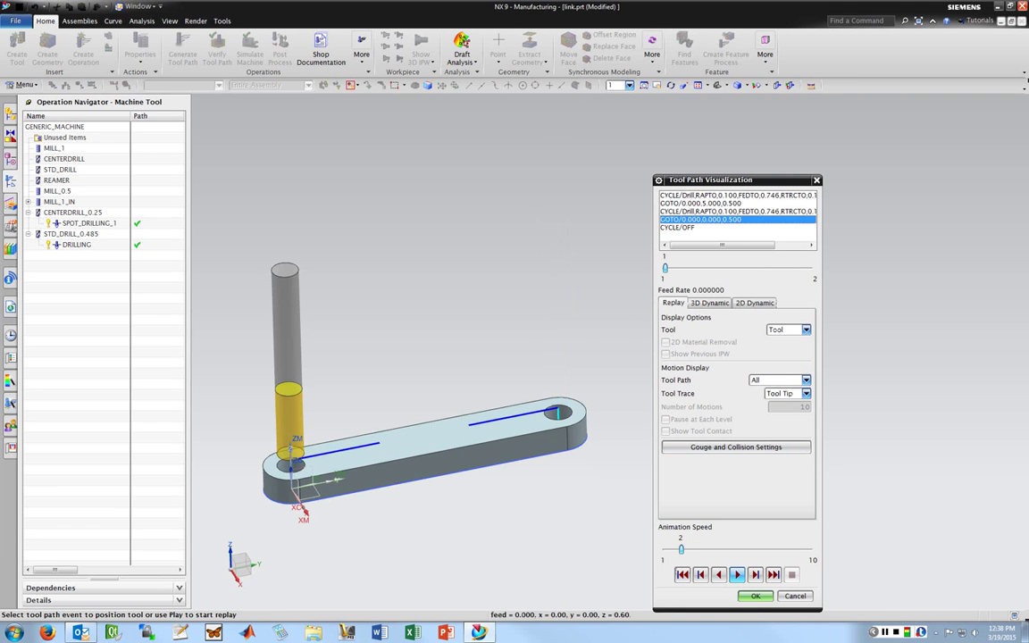
middle_drag(409, 420, 262, 451)
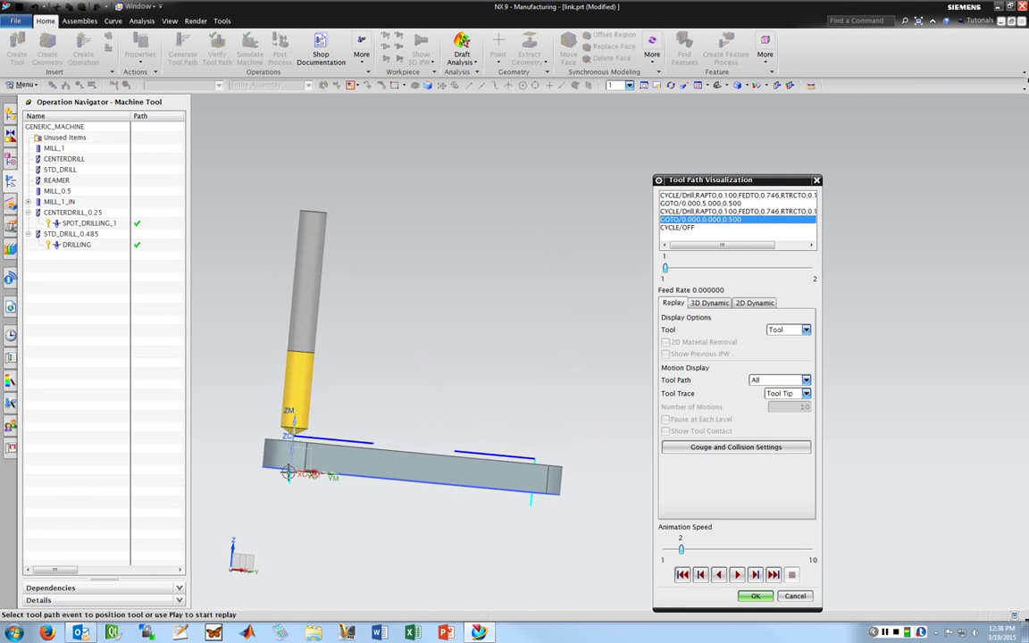
key(Escape)
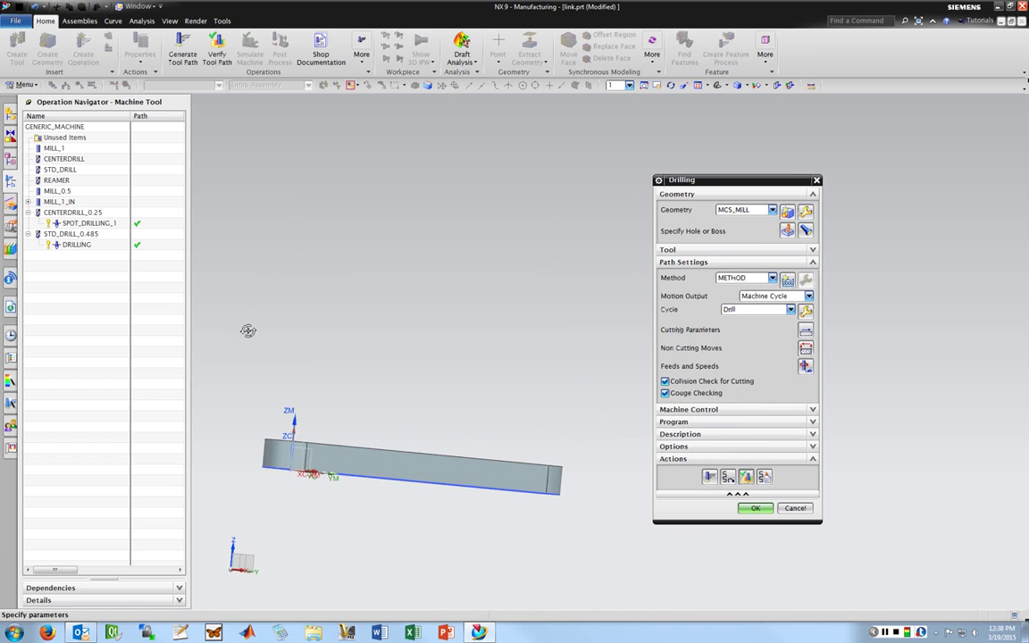
middle_drag(247, 331, 245, 361)
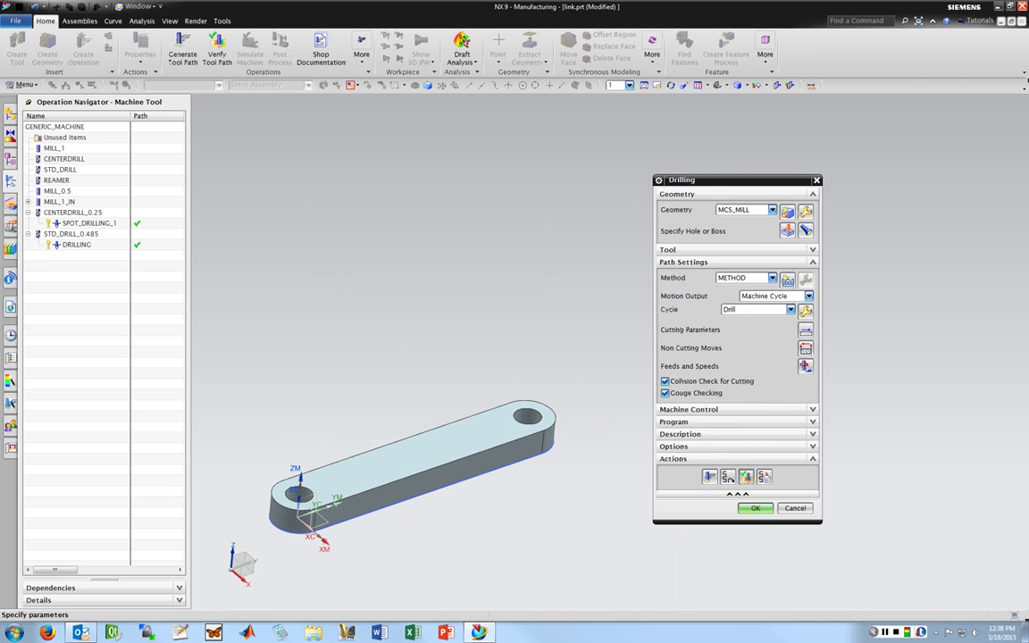
key(Return)
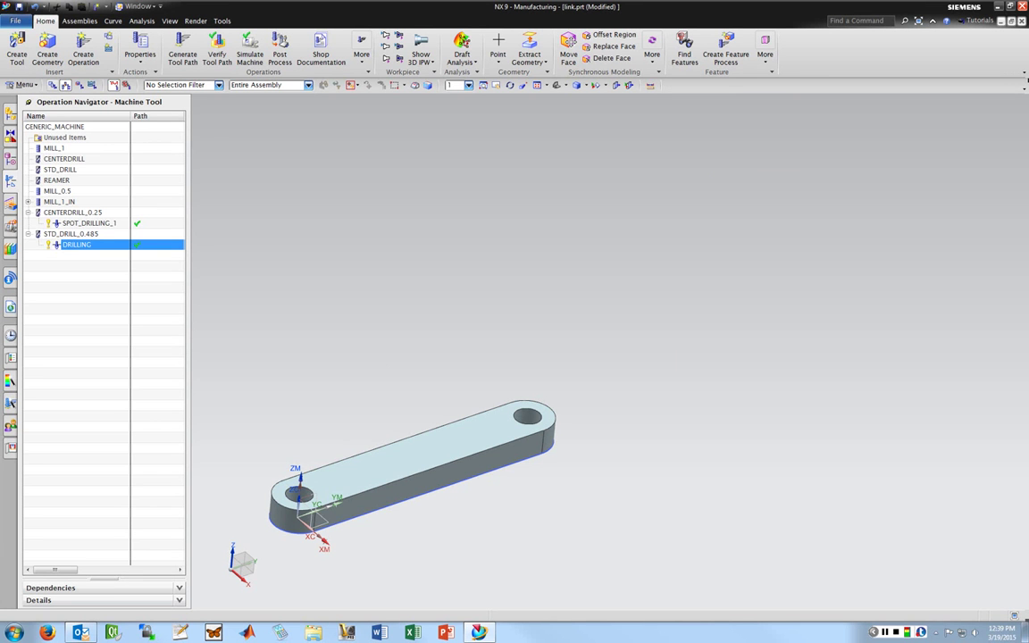
Switch the operation navigator to program order and review the drilling operation's tool path on the link
click(53, 85)
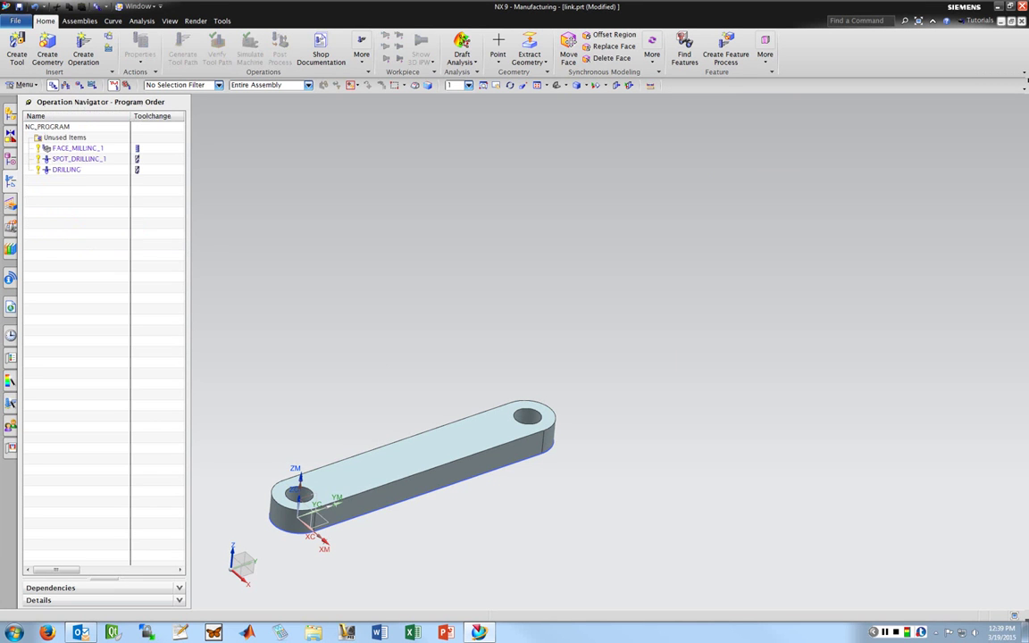
key(Down)
key(Down)
key(Down)
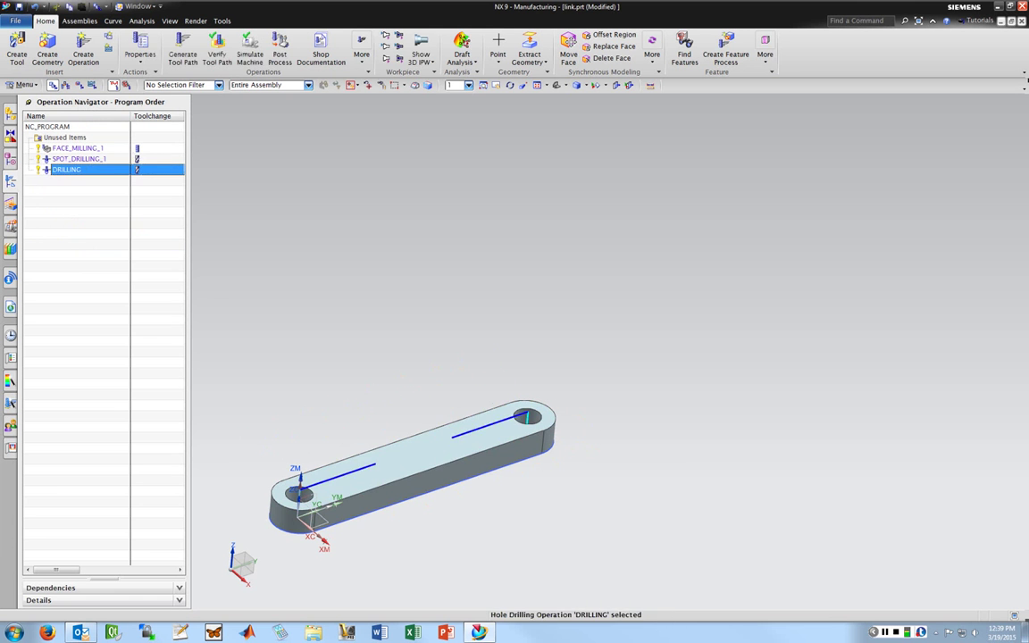
key(Escape)
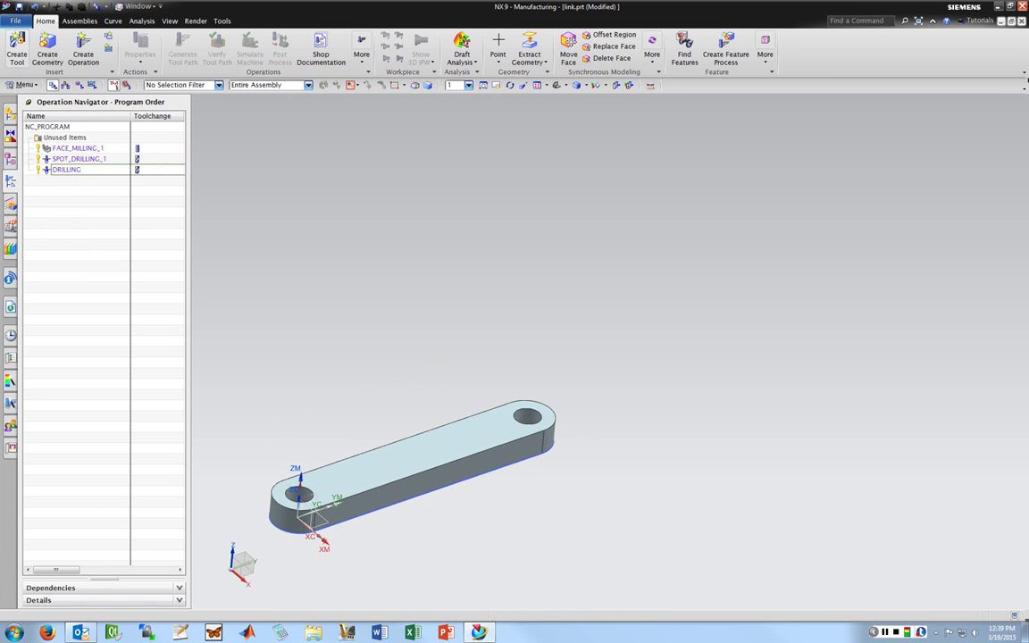
Create a hole_making reamer tool named REAMER_0.5
click(16, 46)
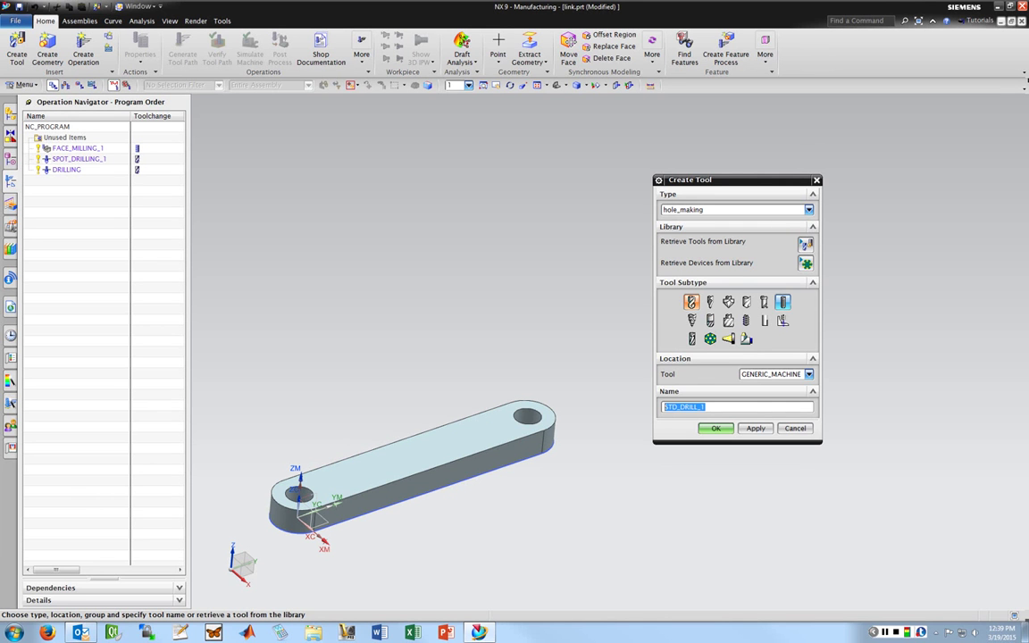
click(783, 302)
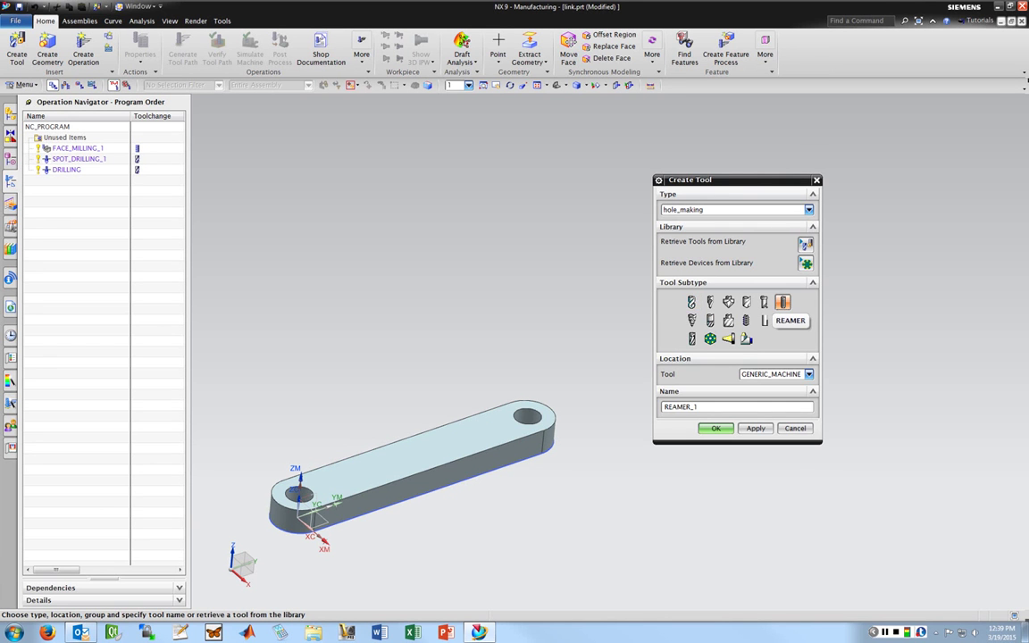
click(707, 407)
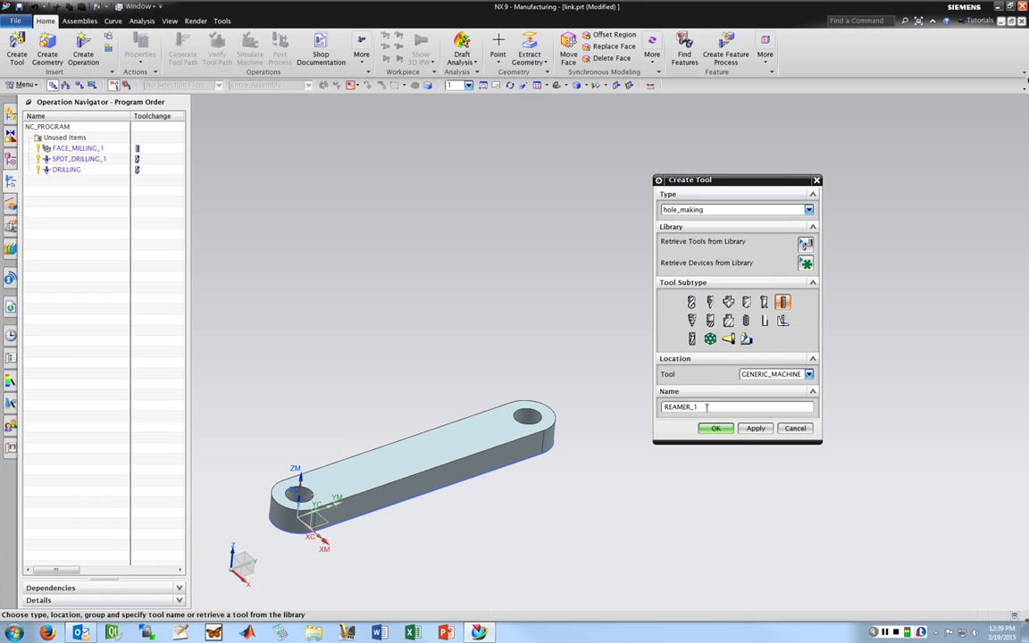
text(5)
key(Return)
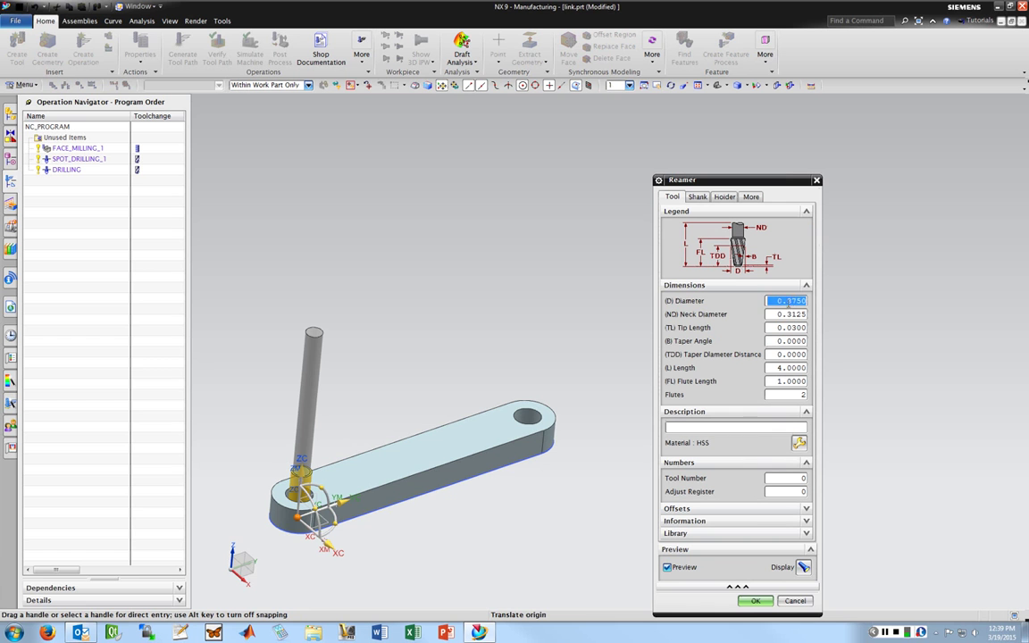
Set the reamer's diameter to 0.5 and its tool number to 4, and accept the tool
drag(787, 302, 815, 303)
text(.5)
click(779, 315)
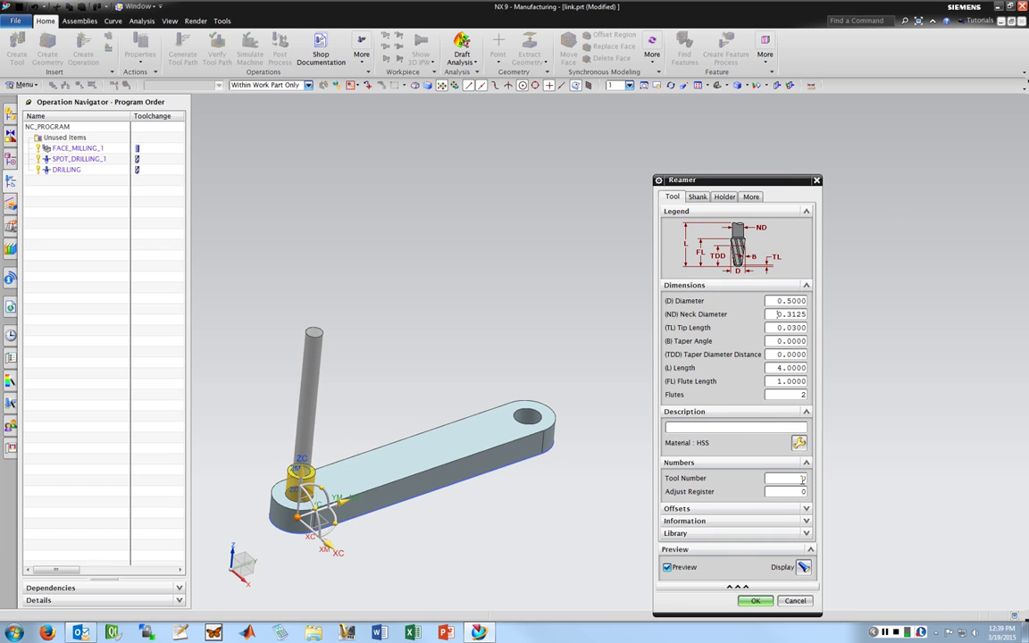
double_click(802, 478)
text(4)
click(747, 602)
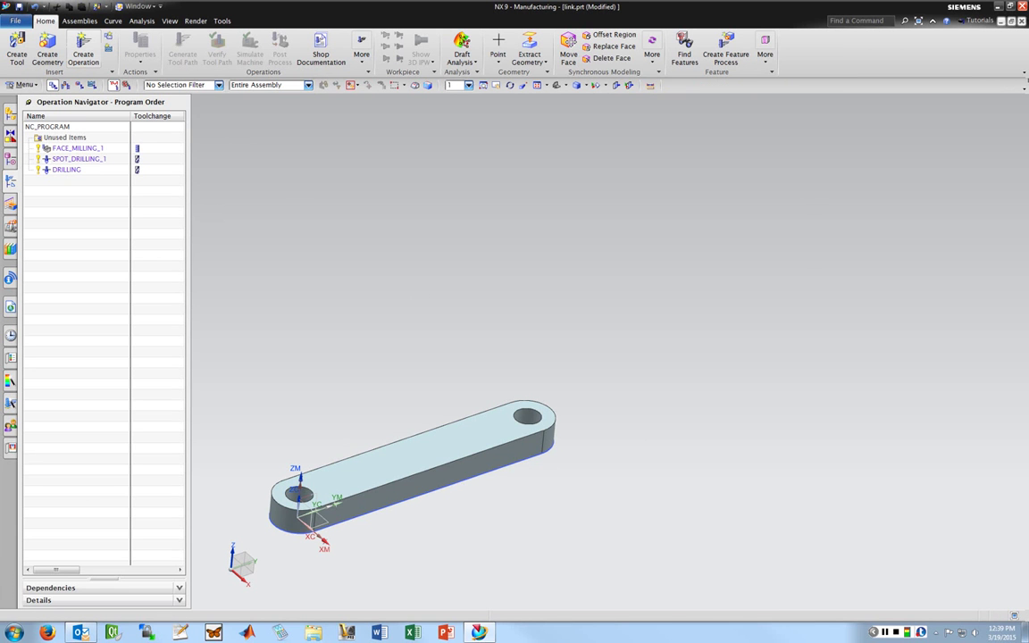
Create a drill-type Reaming operation named REAMING that uses the REAMER_0.5 tool and MCS_MILL geometry
click(83, 47)
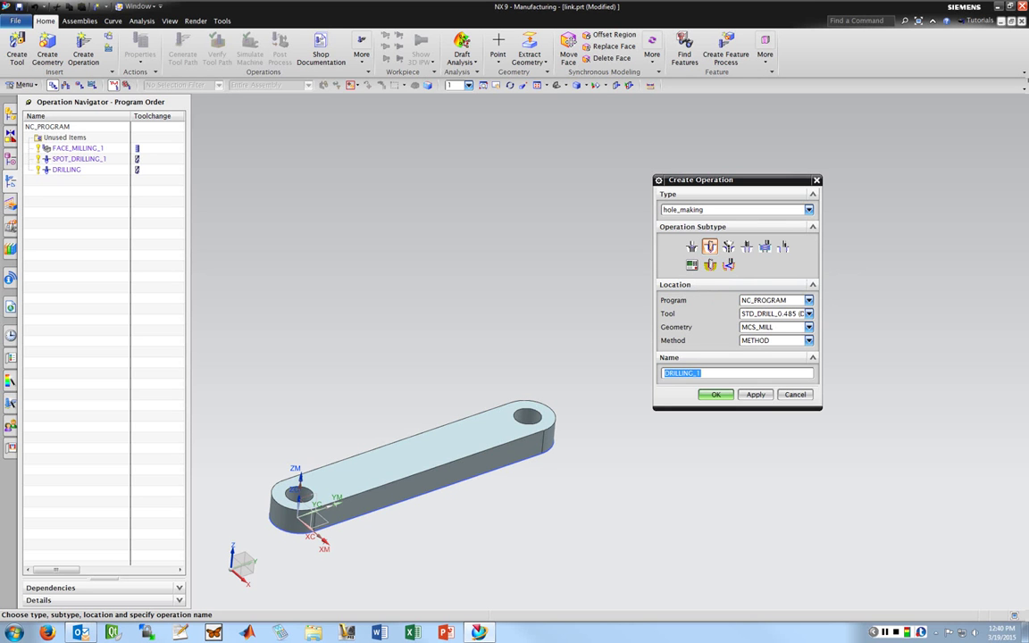
click(759, 210)
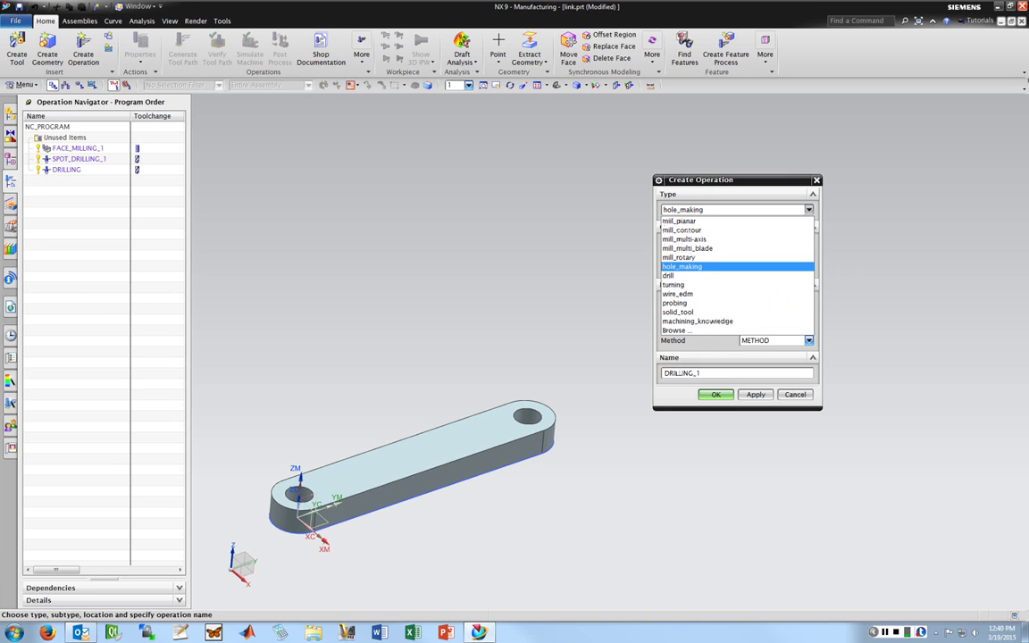
click(692, 274)
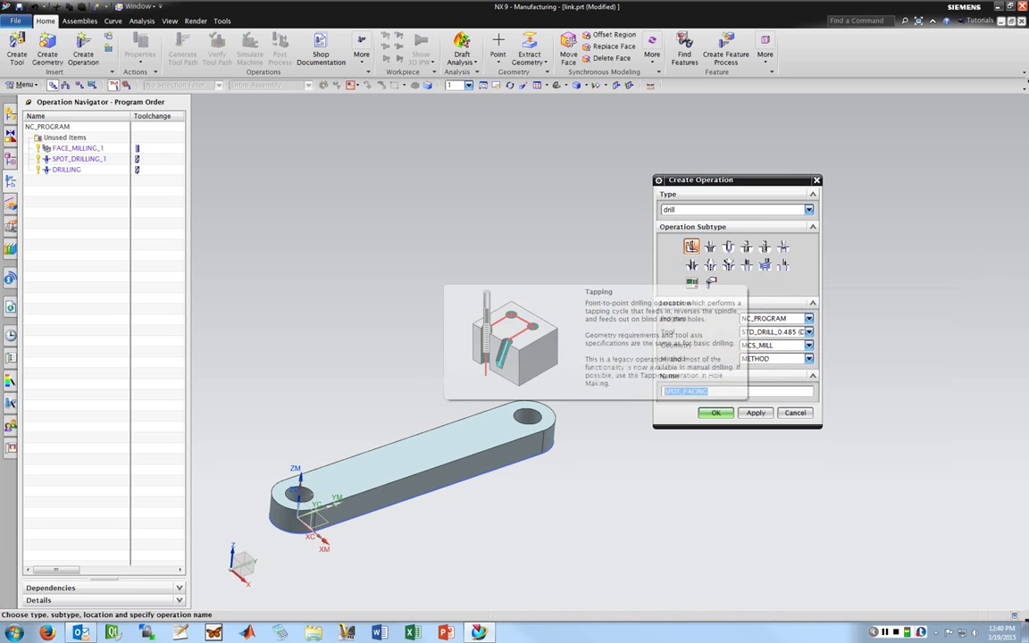
click(692, 265)
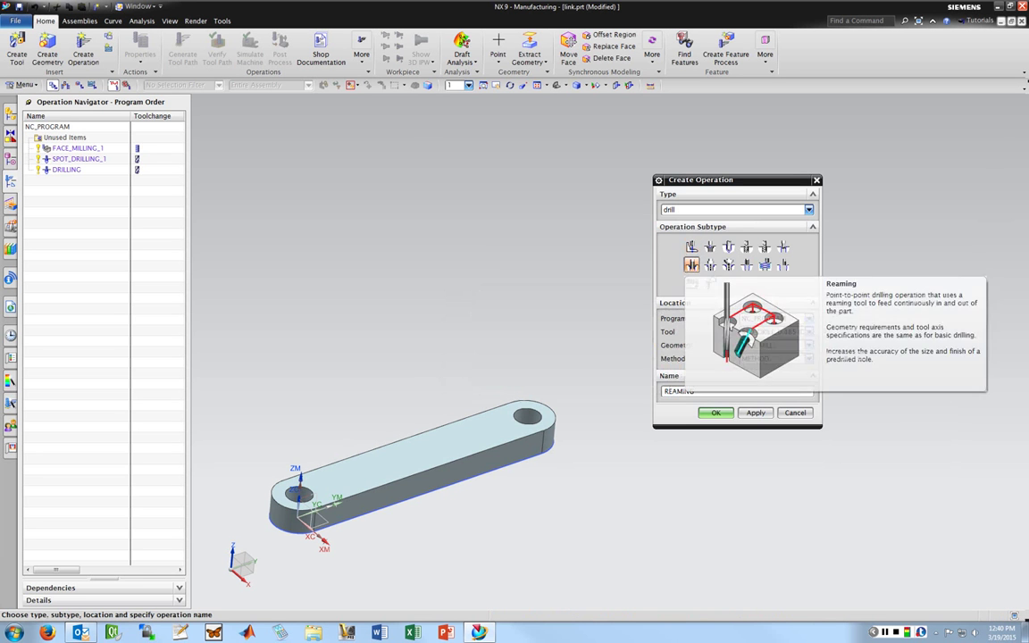
click(809, 331)
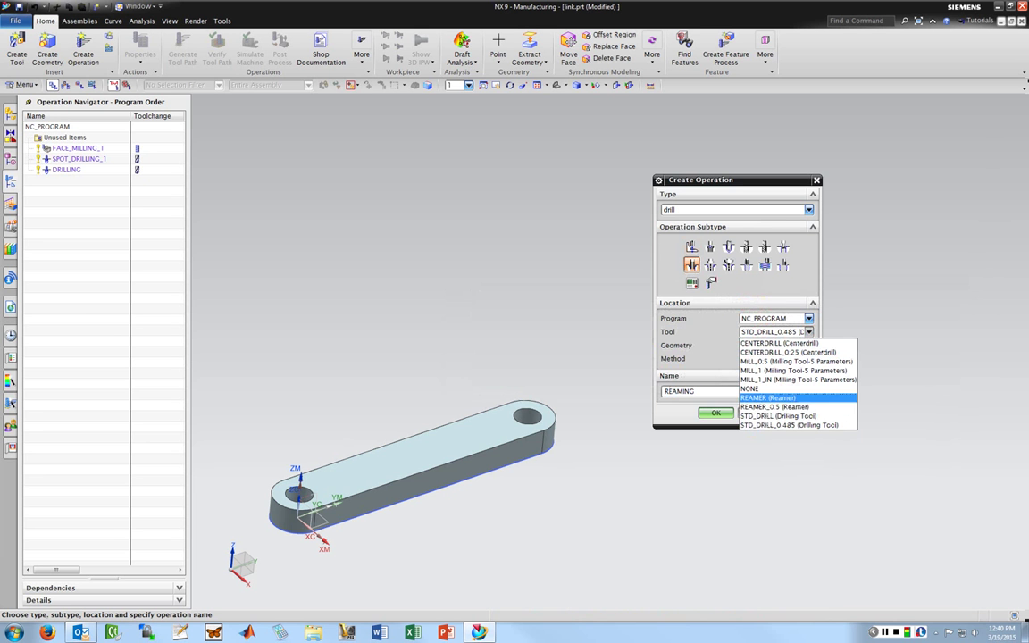
click(785, 407)
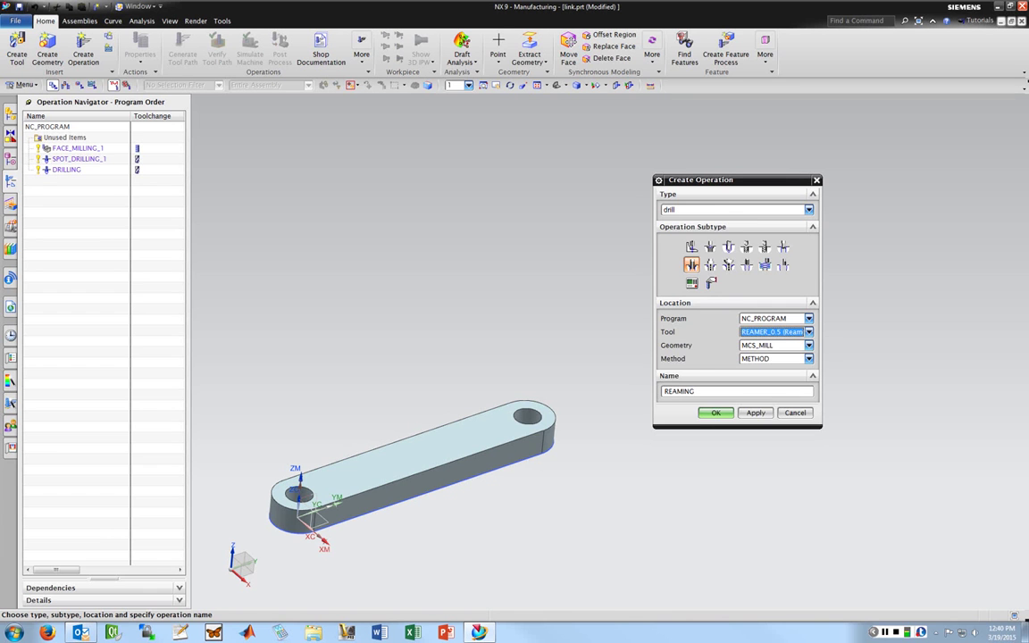
key(Return)
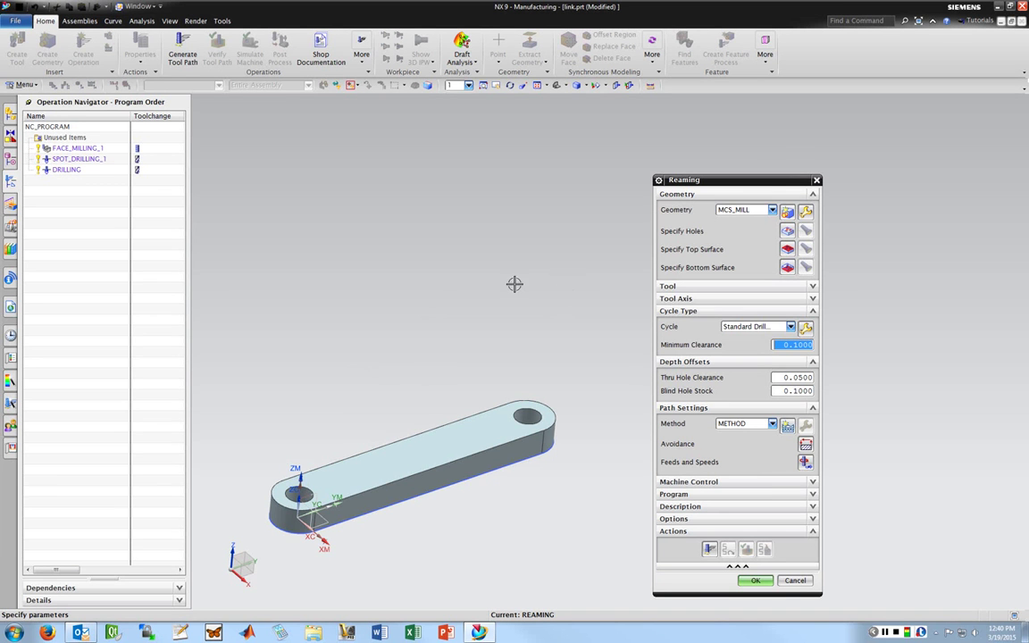
Specify the link's two holes as the points for the reaming operation
drag(734, 180, 723, 171)
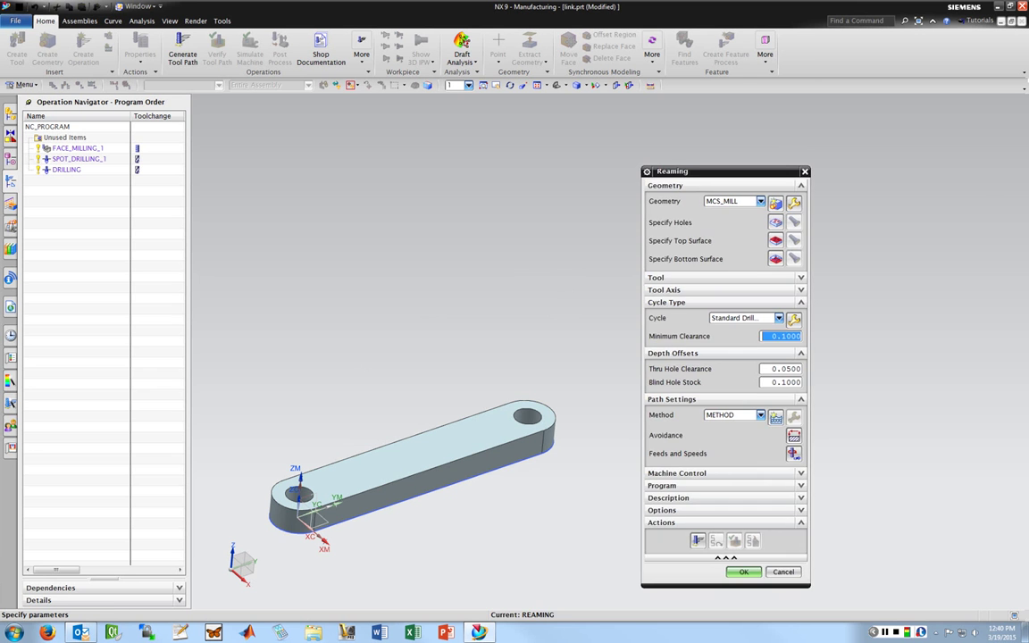
click(775, 223)
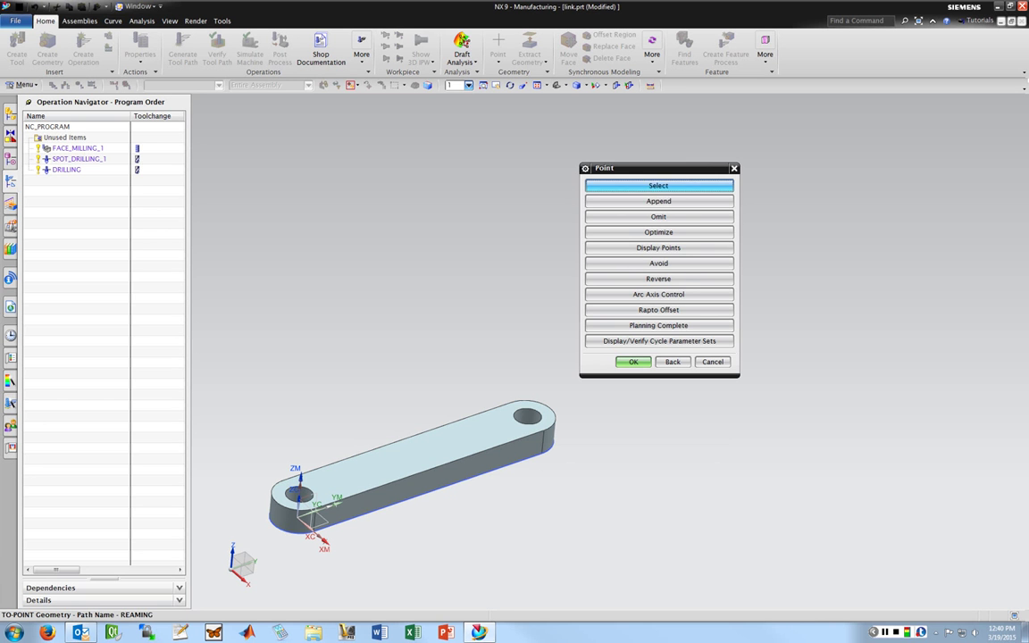
key(Return)
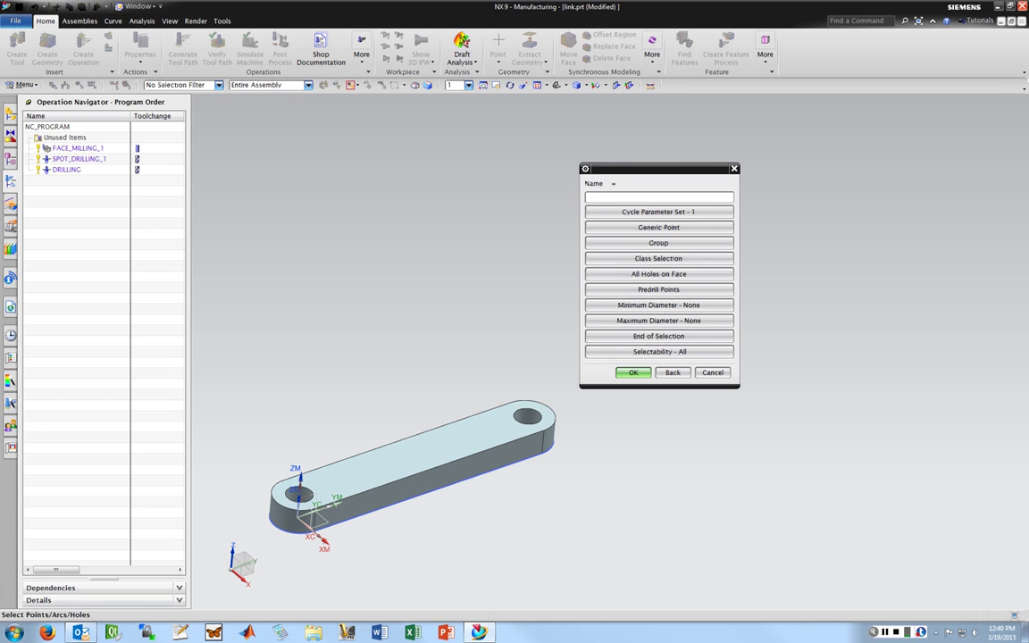
click(524, 408)
click(290, 487)
click(633, 373)
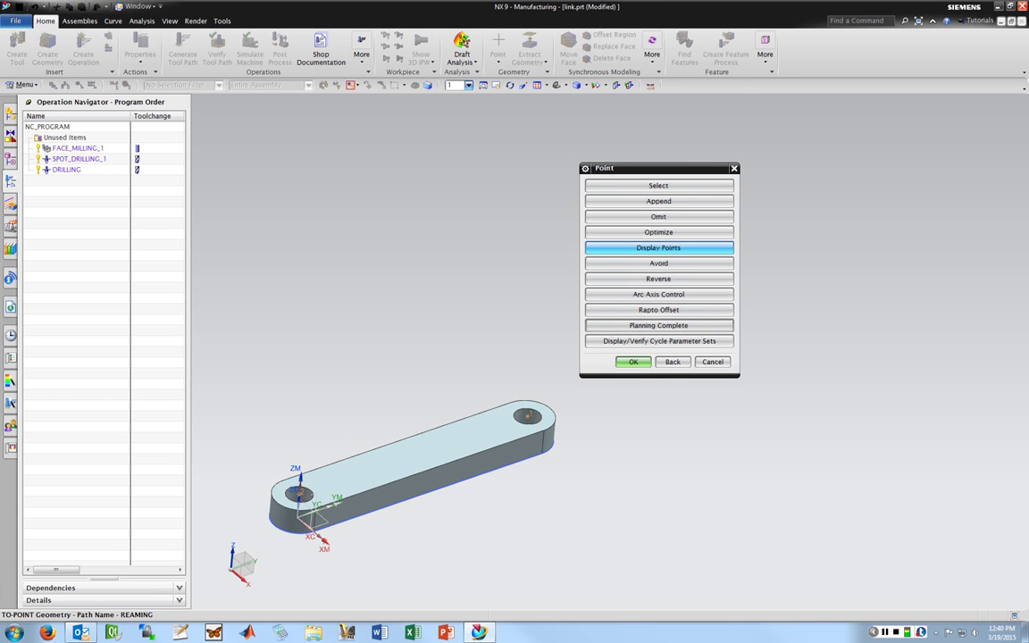
click(633, 362)
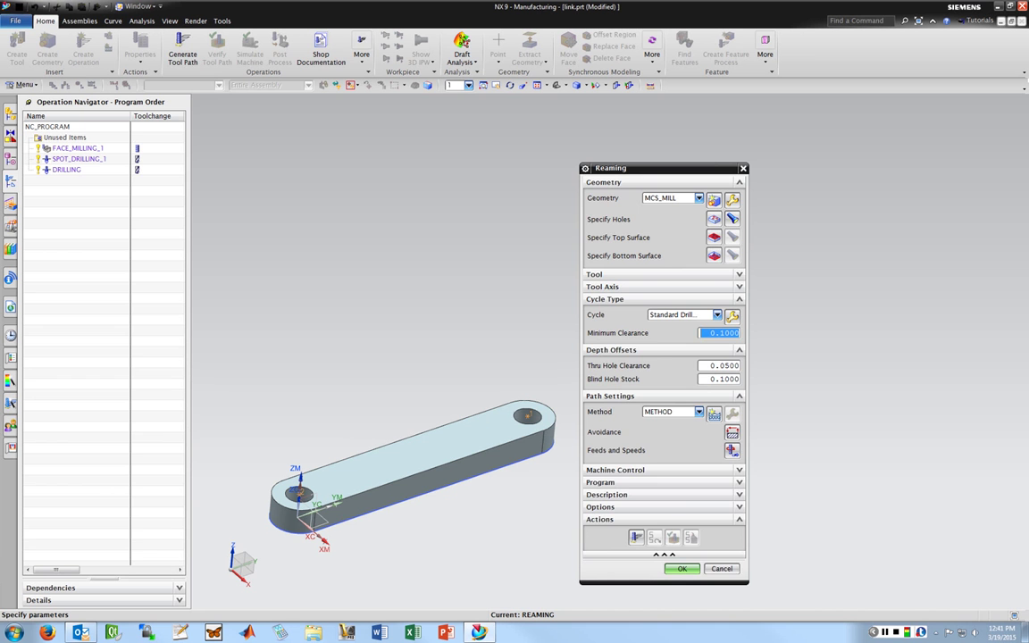
Specify the link's upper face as the top surface of the reaming operation
click(715, 237)
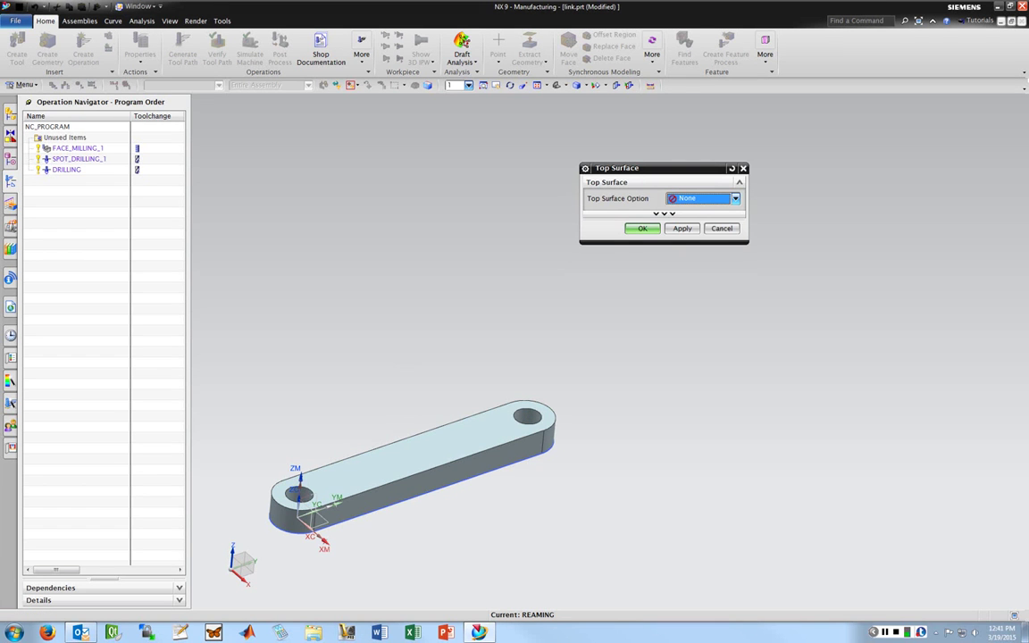
click(735, 198)
click(684, 211)
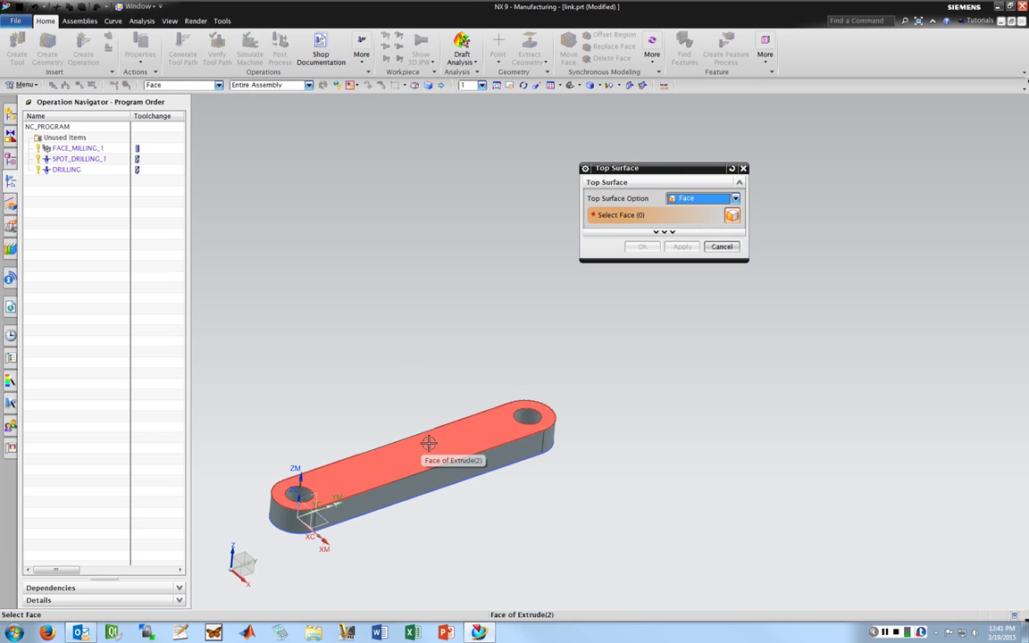
click(392, 387)
key(Return)
Specify the link's underside face as the bottom surface of the reaming operation
middle_drag(528, 261, 539, 209)
click(714, 256)
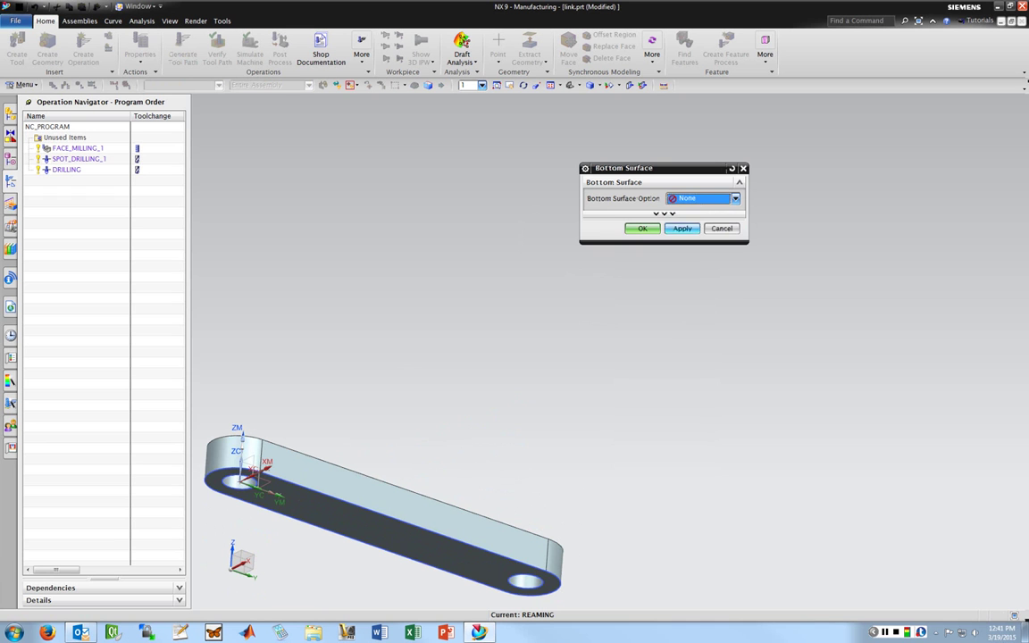
click(735, 198)
click(684, 211)
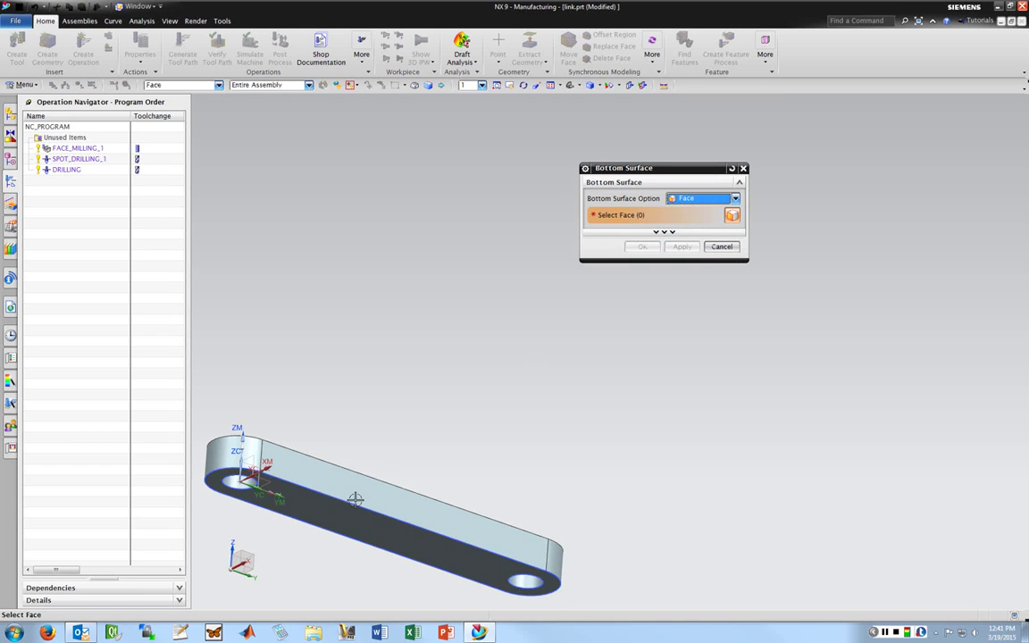
click(353, 490)
key(Return)
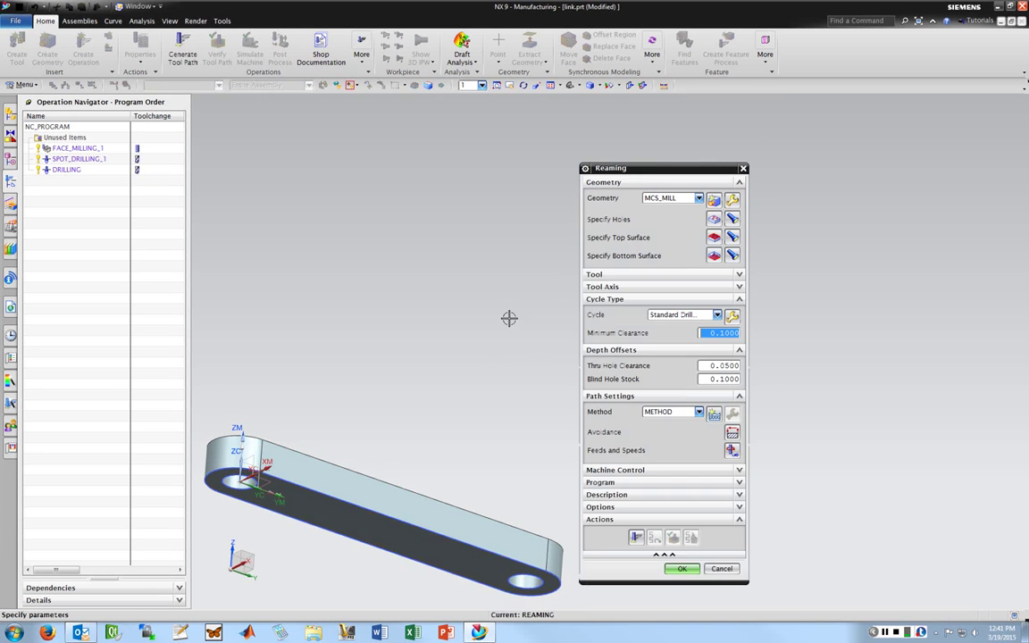
middle_drag(430, 294, 427, 409)
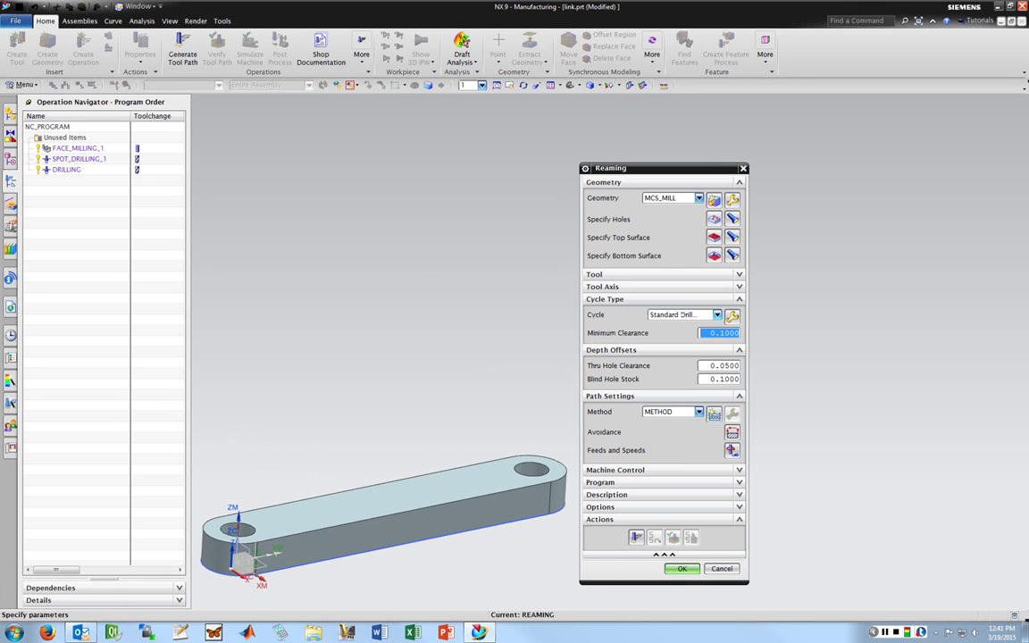
Keep the Standard Drill cycle and set the reaming spindle speed to 400 rpm and the cut feed rate to 8 ipm
click(717, 314)
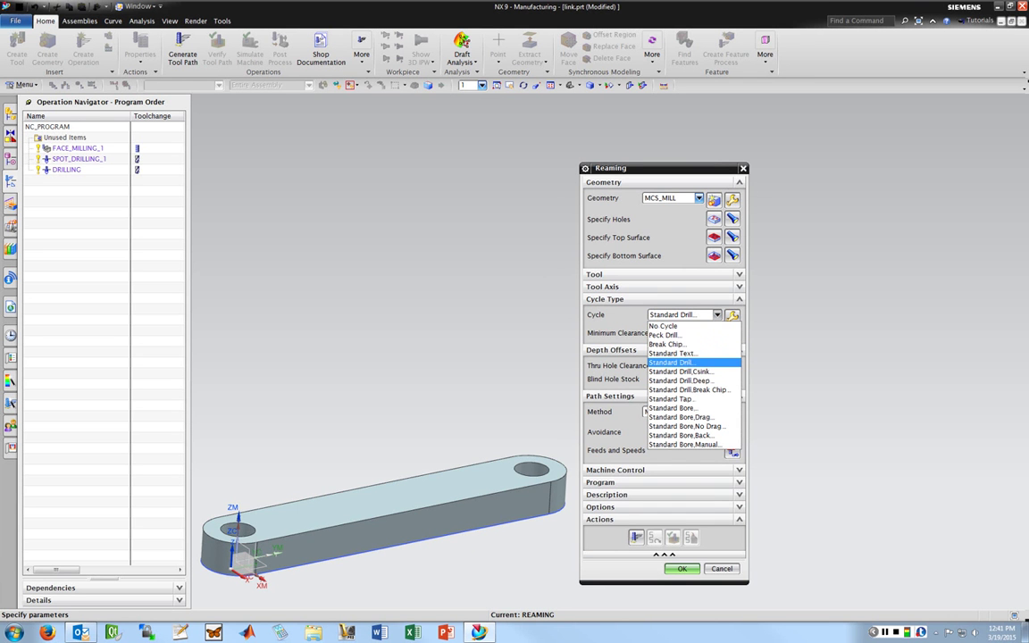
key(Return)
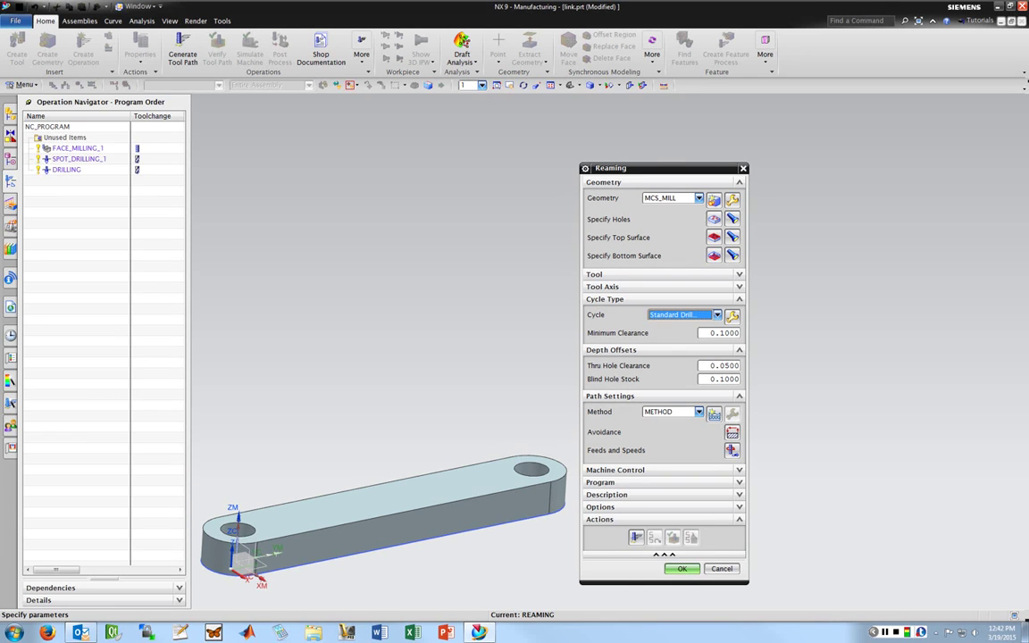
click(731, 450)
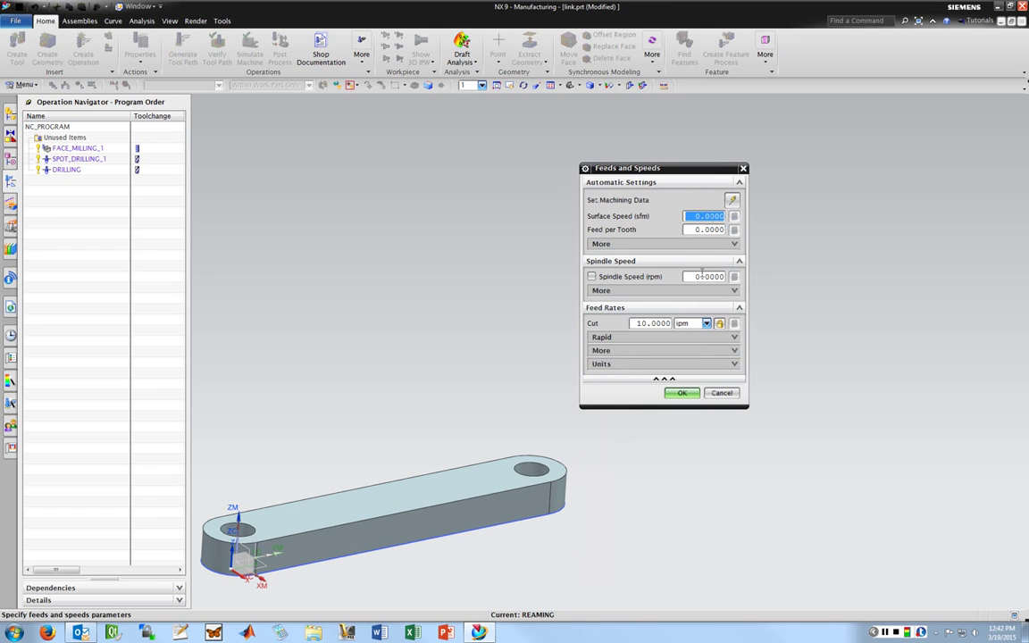
click(592, 276)
click(704, 276)
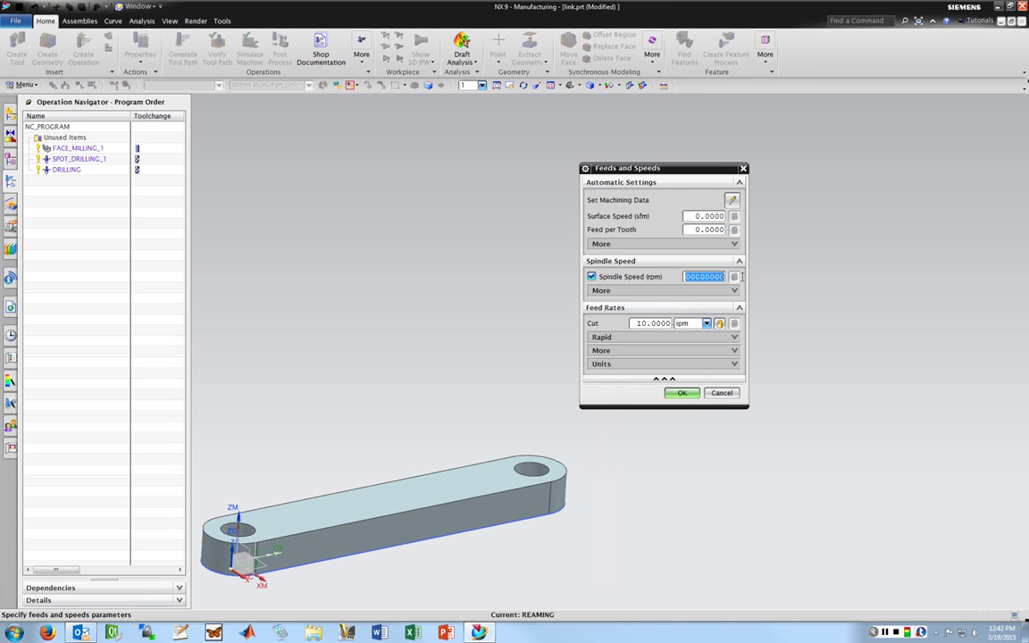
text(400)
click(641, 323)
double_click(642, 323)
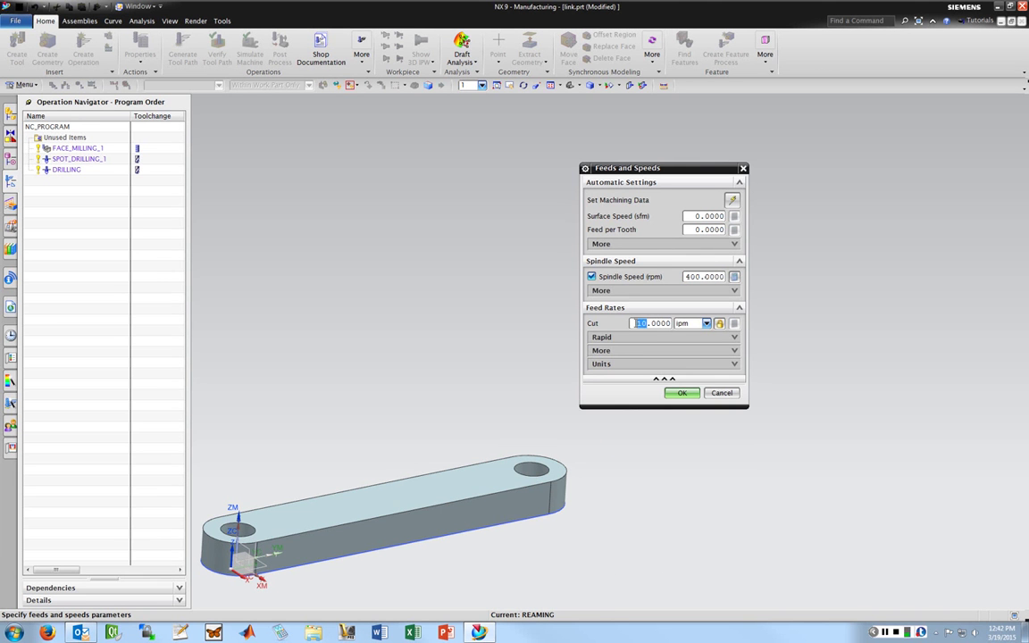
text(8)
key(Return)
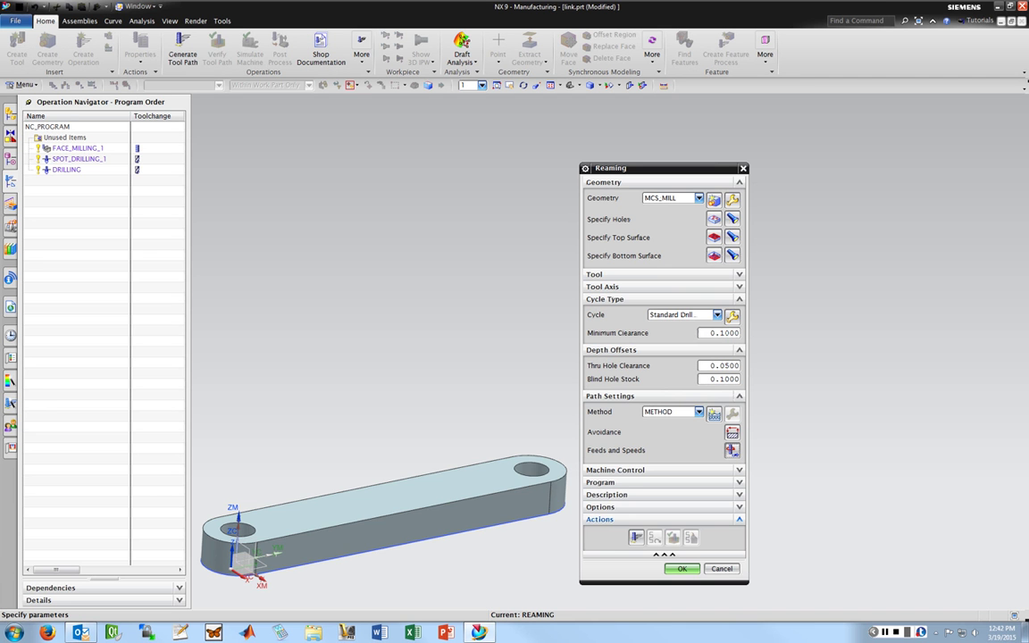
Generate the reaming tool path and accept the operation
mouse_move(383, 399)
middle_down()
mouse_move(386, 365)
mouse_move(386, 384)
middle_up()
middle_click(387, 384)
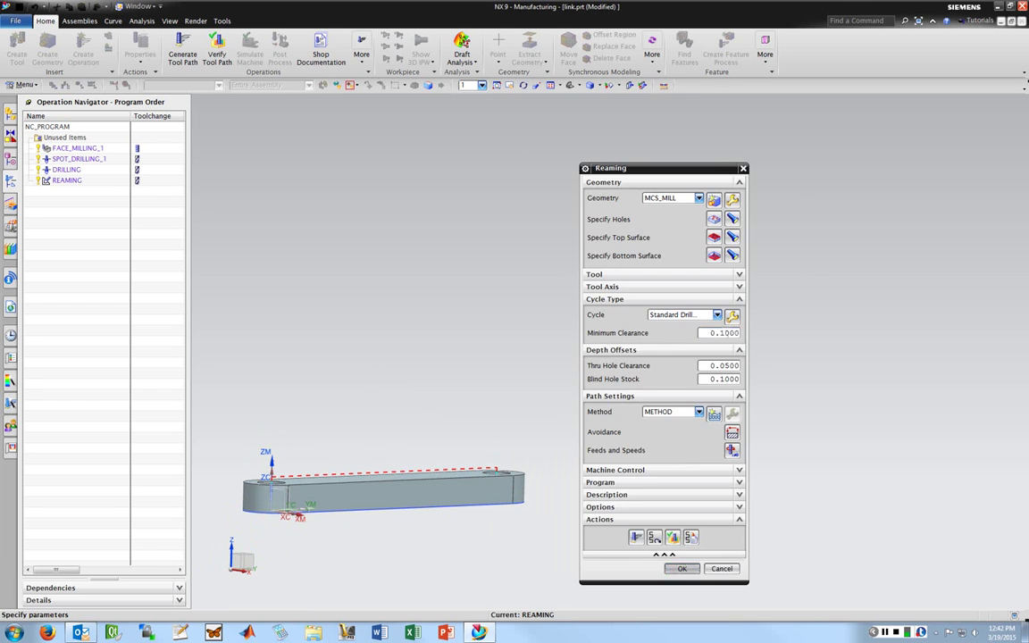
key(Home)
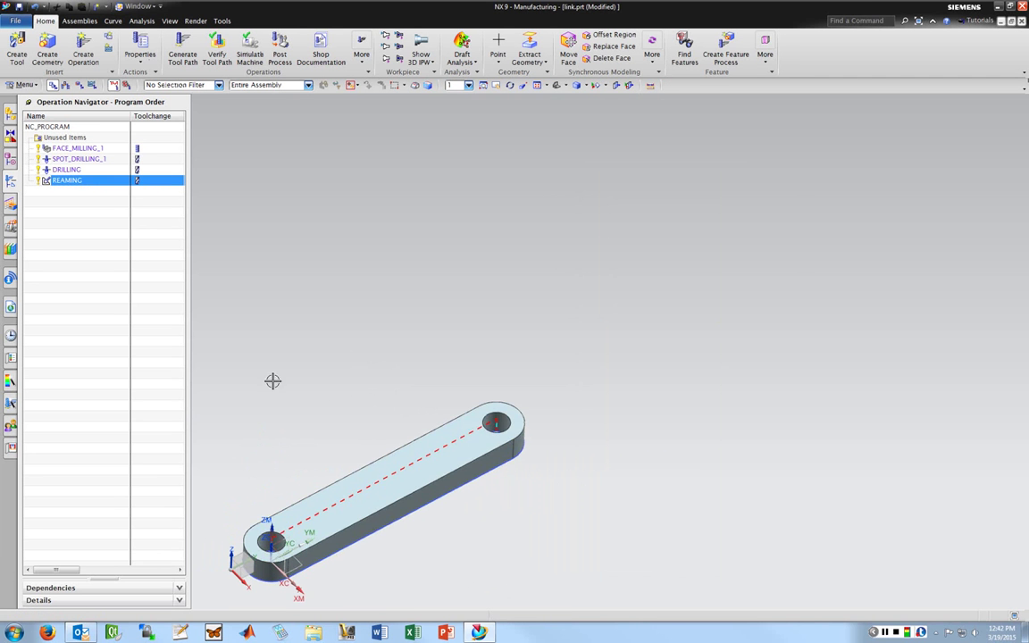
Review the tool paths of the face milling, spot drilling, drilling and reaming operations in turn
key(ctrl+f)
click(79, 149)
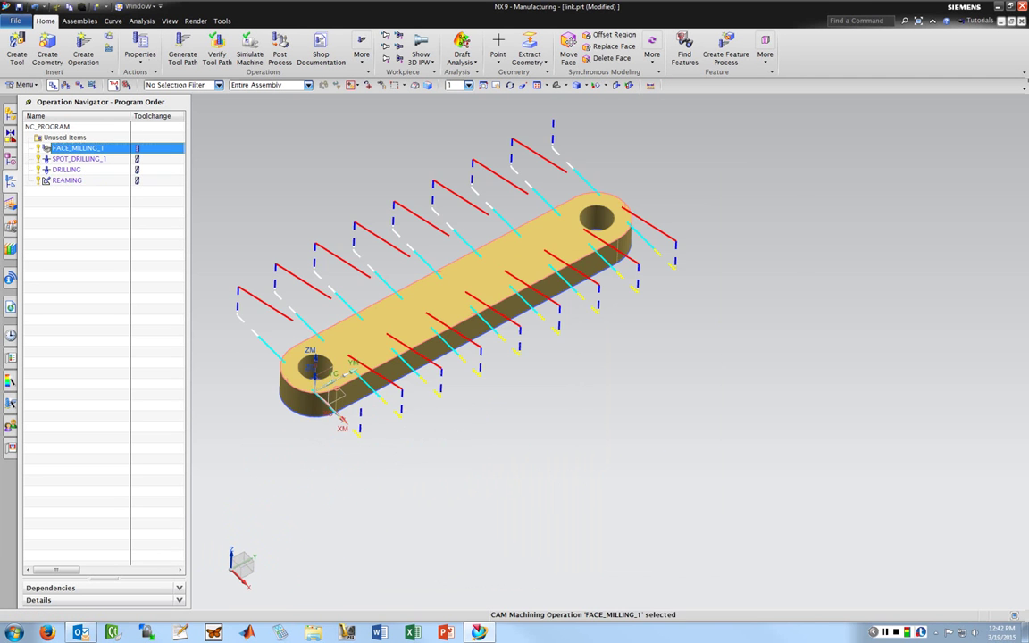
click(79, 159)
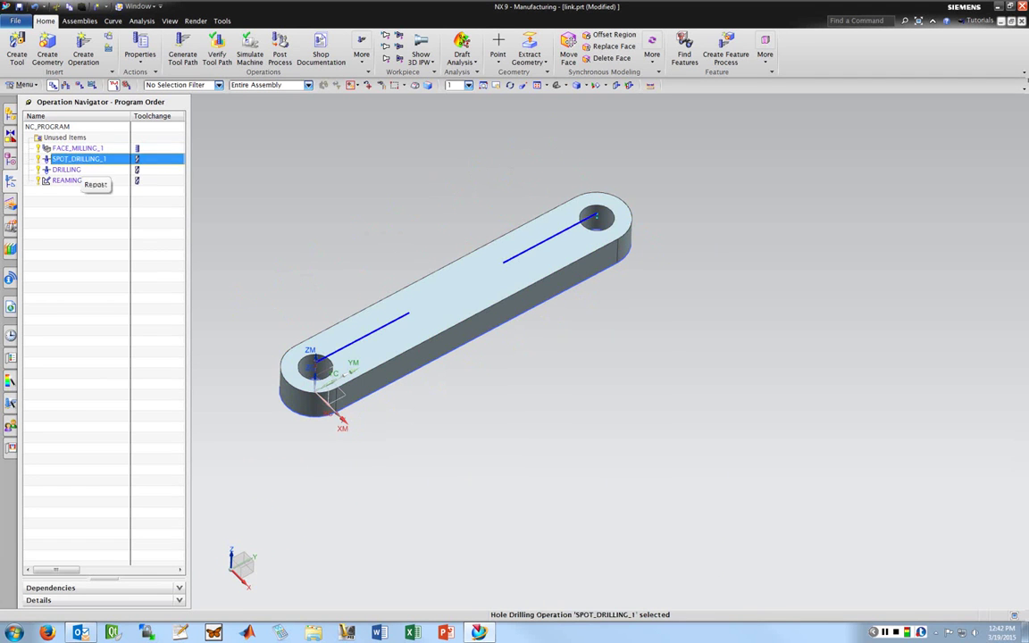
click(66, 169)
click(66, 180)
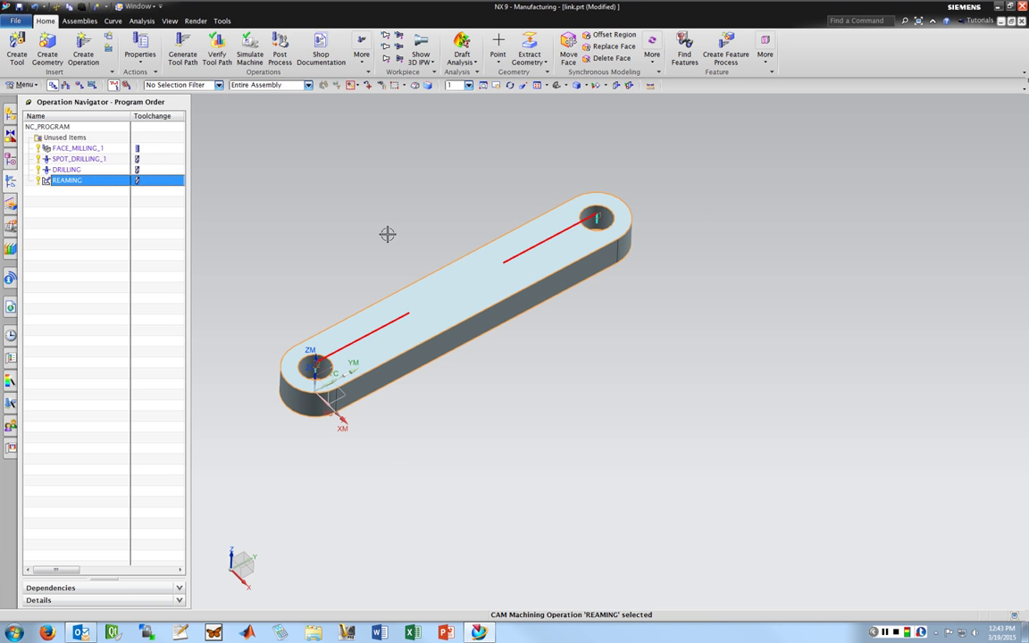
Try to create a mill_planar tool of the MILL subtype named MILL_0.5
click(16, 47)
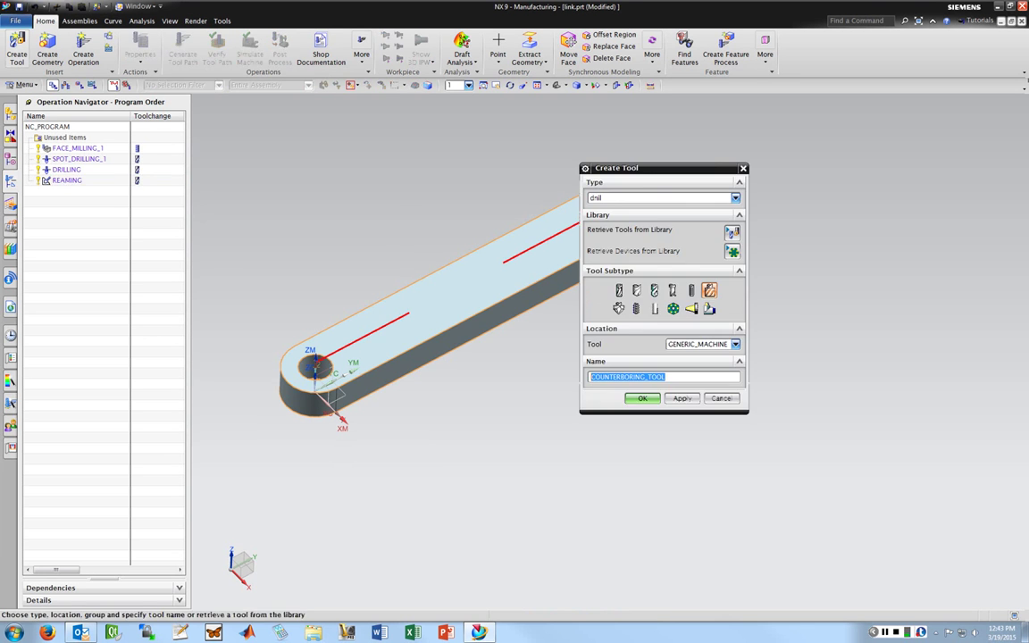
click(735, 197)
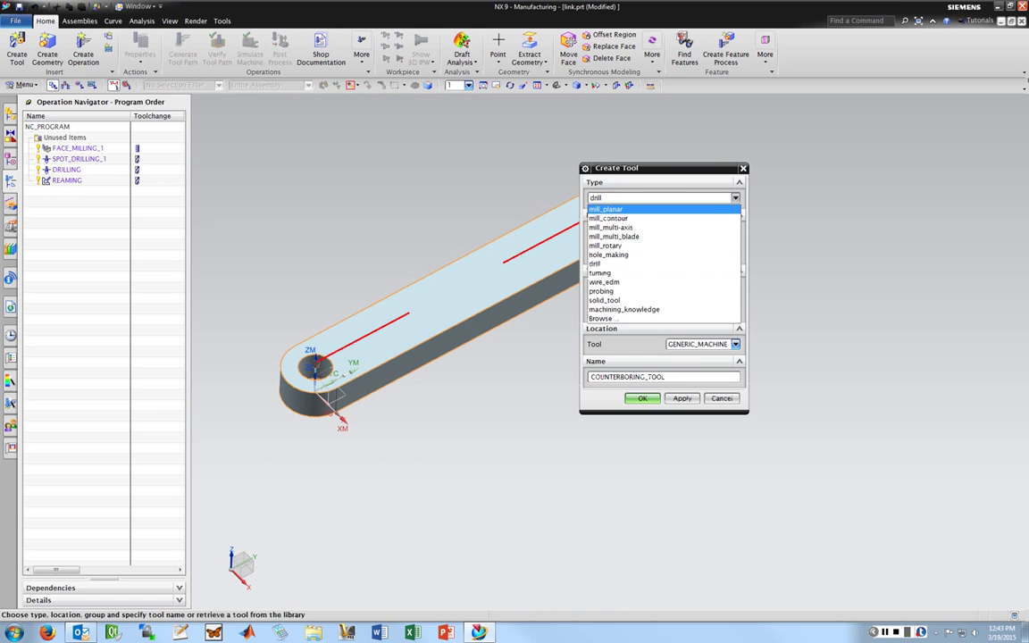
click(625, 209)
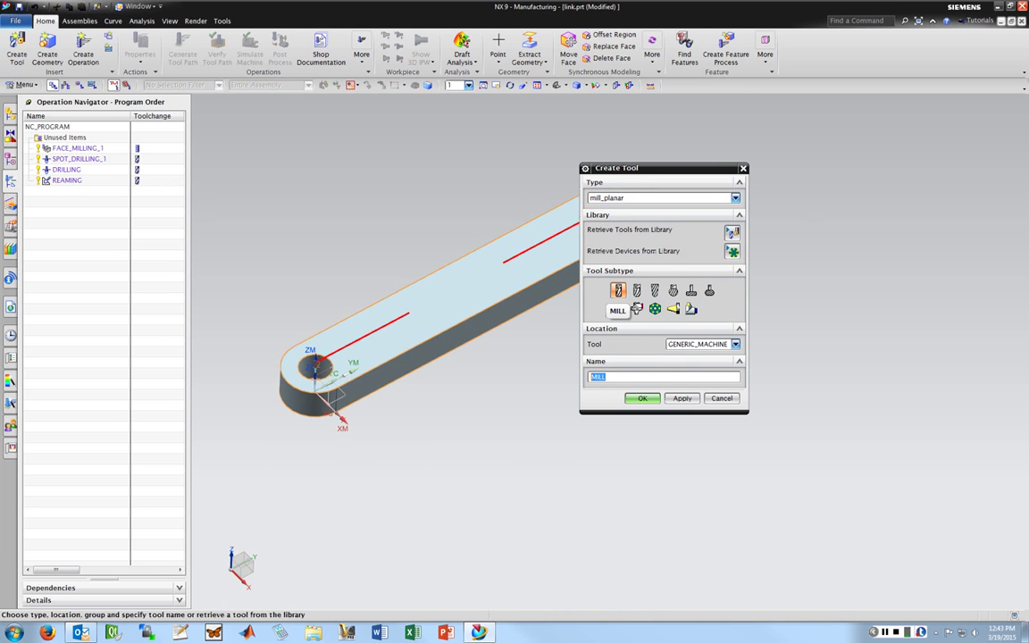
click(617, 376)
text(_0.5)
key(Return)
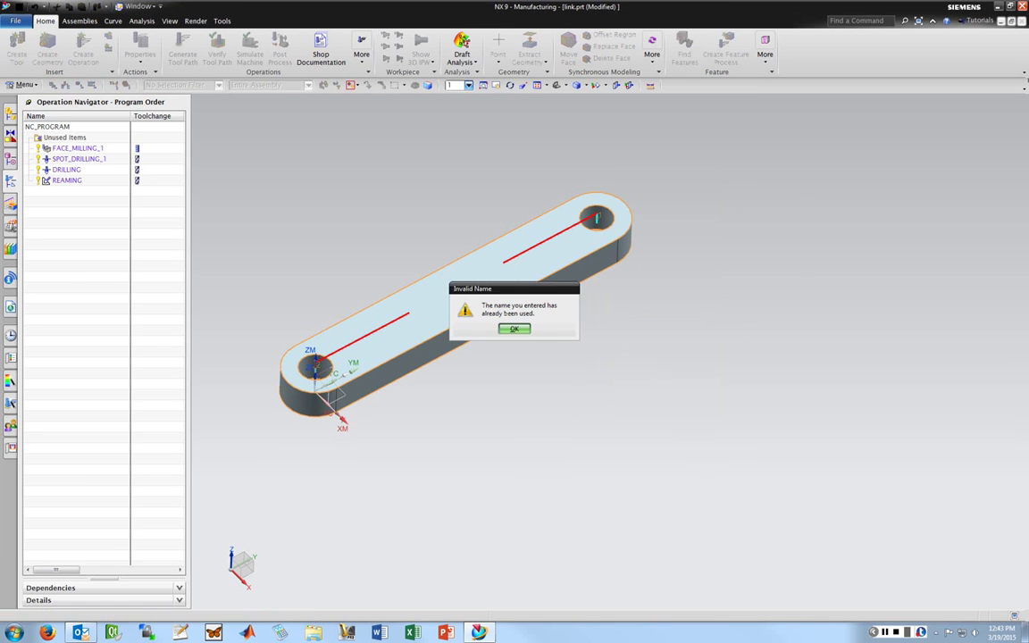
key(Return)
Change the new mill's name to MILL_0.5_in and create the tool
click(624, 376)
text(.5)
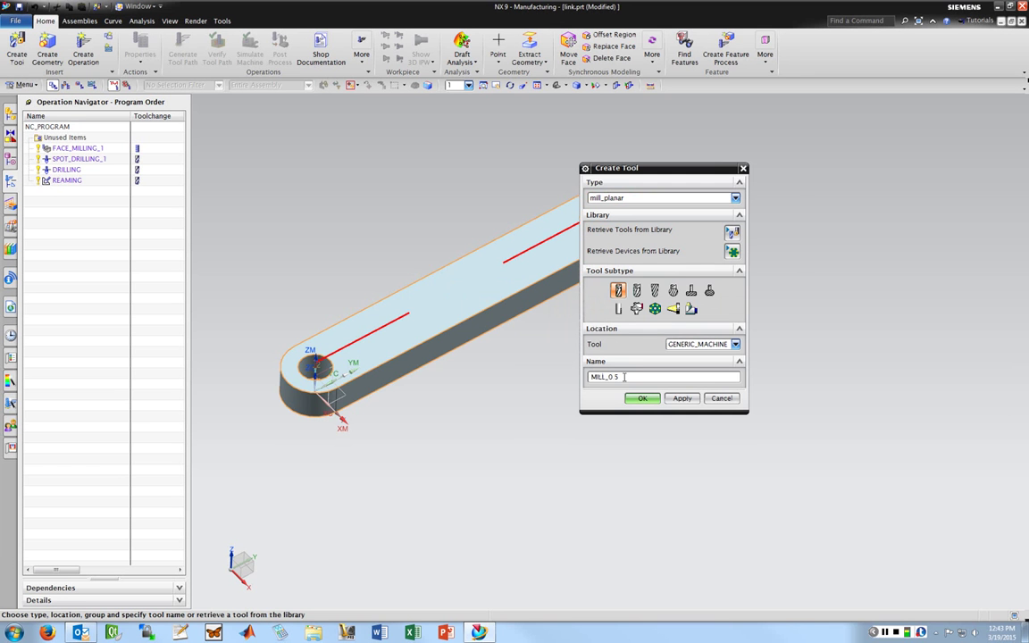
text(_in)
key(Return)
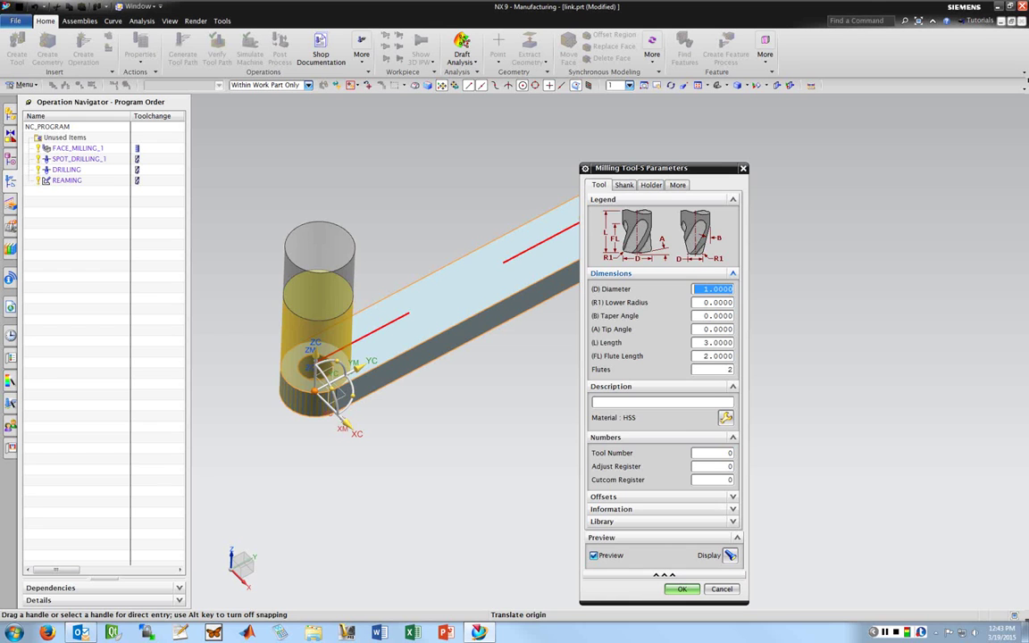
Set the mill's diameter to 0.5 and its tool number to 5, and accept the tool
text(.5)
key(Return)
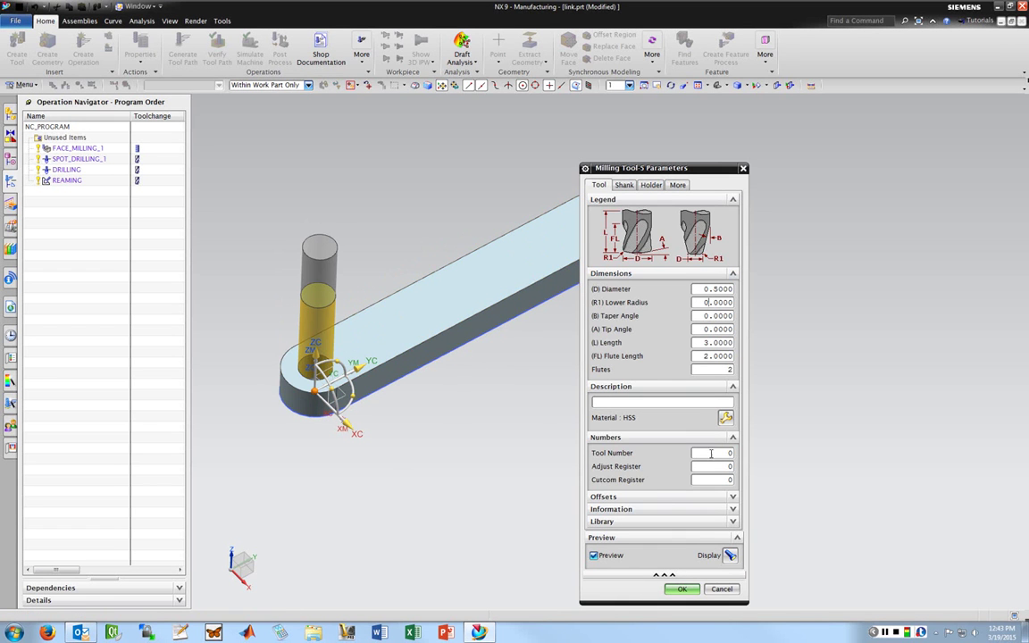
drag(722, 453, 734, 454)
text(5)
key(Tab)
key(Return)
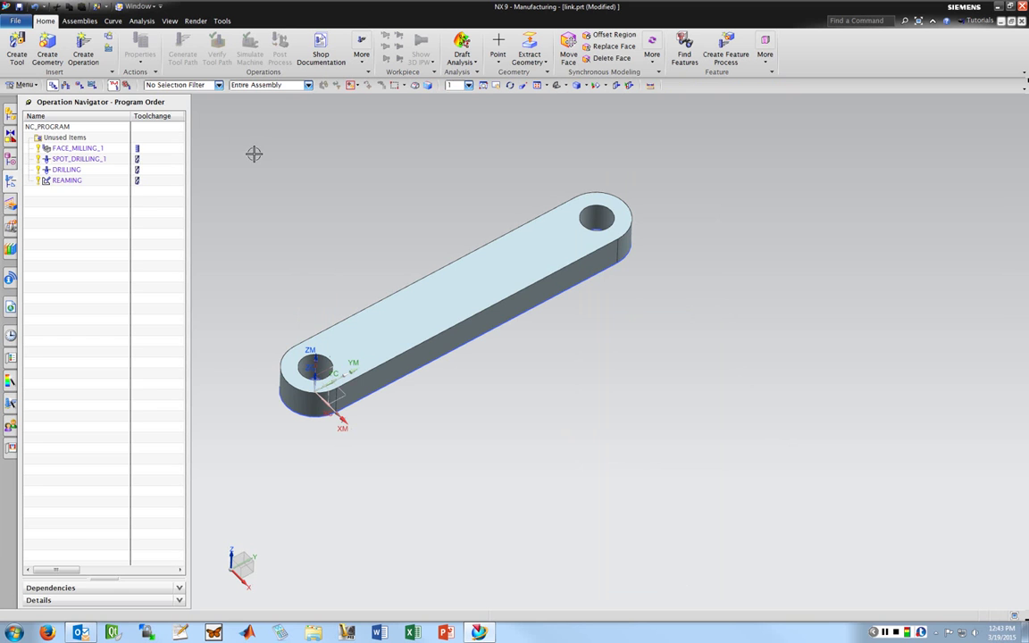
Create a mill_planar Planar Profile operation named PLANAR_PROFILE that uses the MILL_0.5_IN tool
click(83, 49)
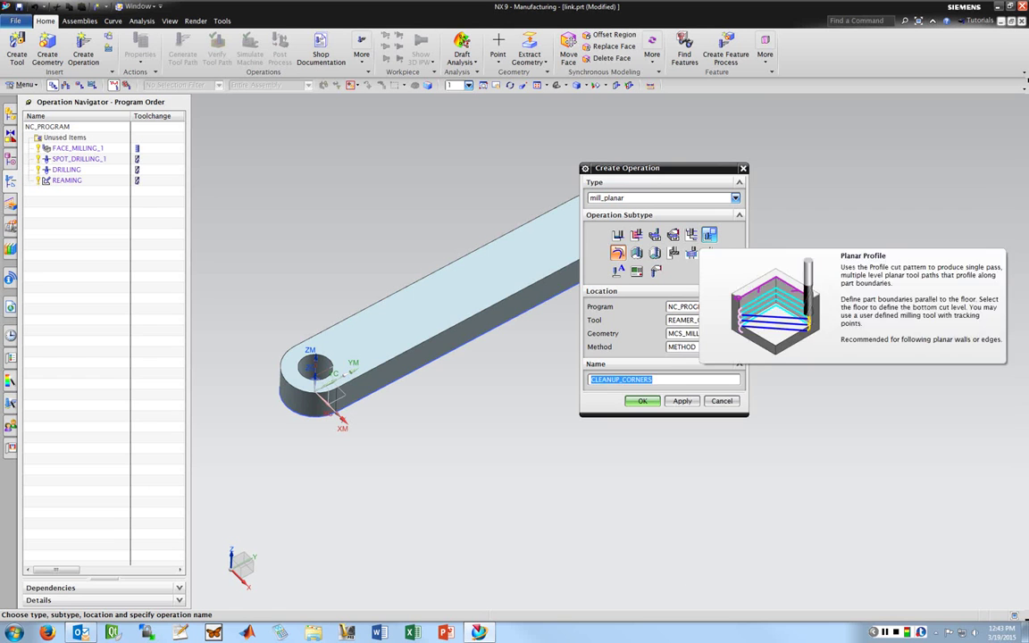
click(709, 234)
click(736, 319)
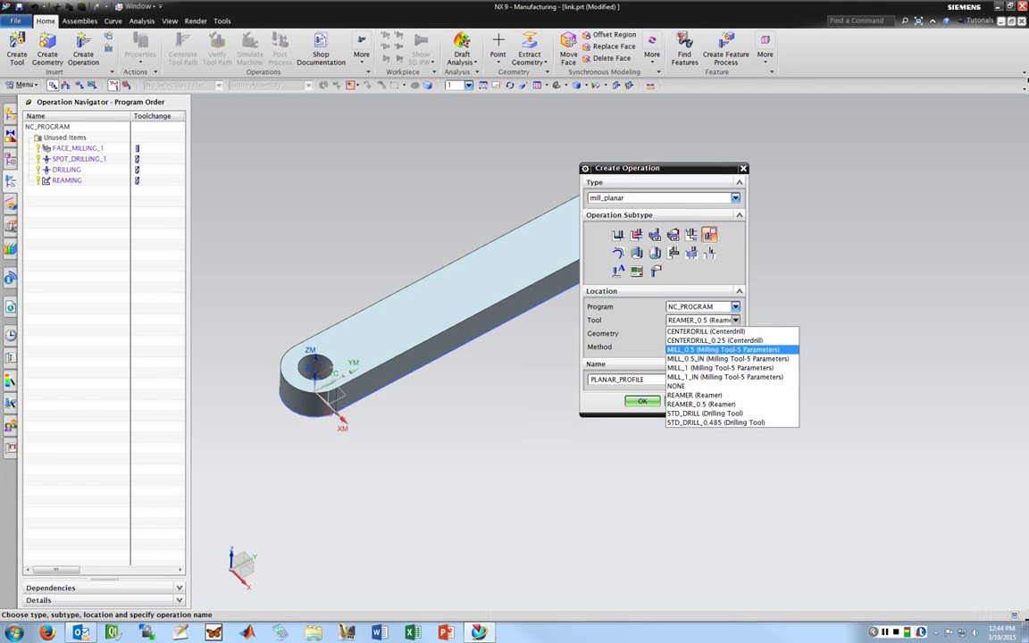
click(724, 358)
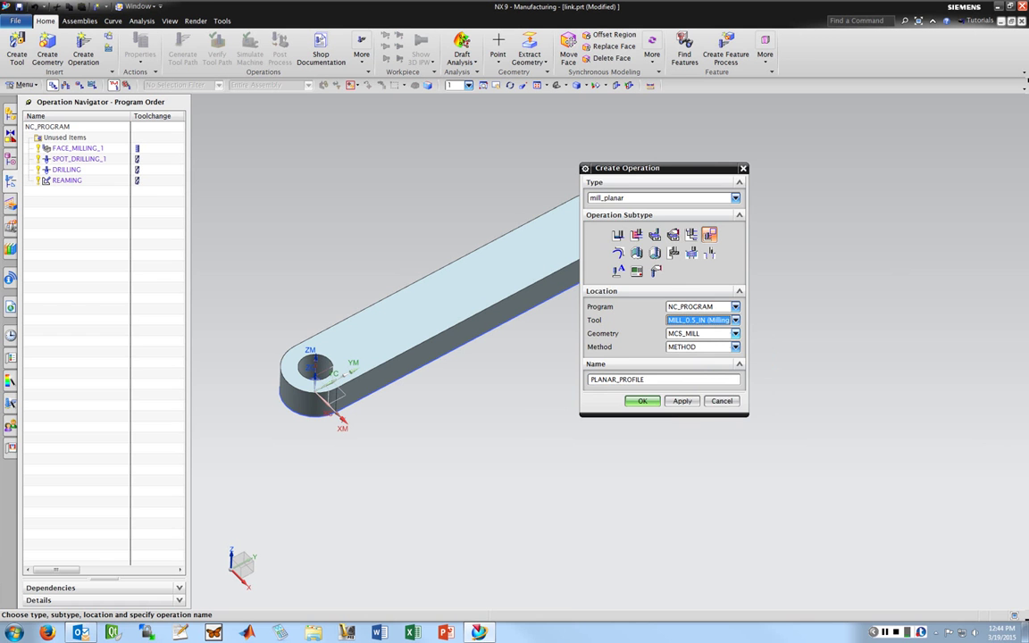
click(645, 380)
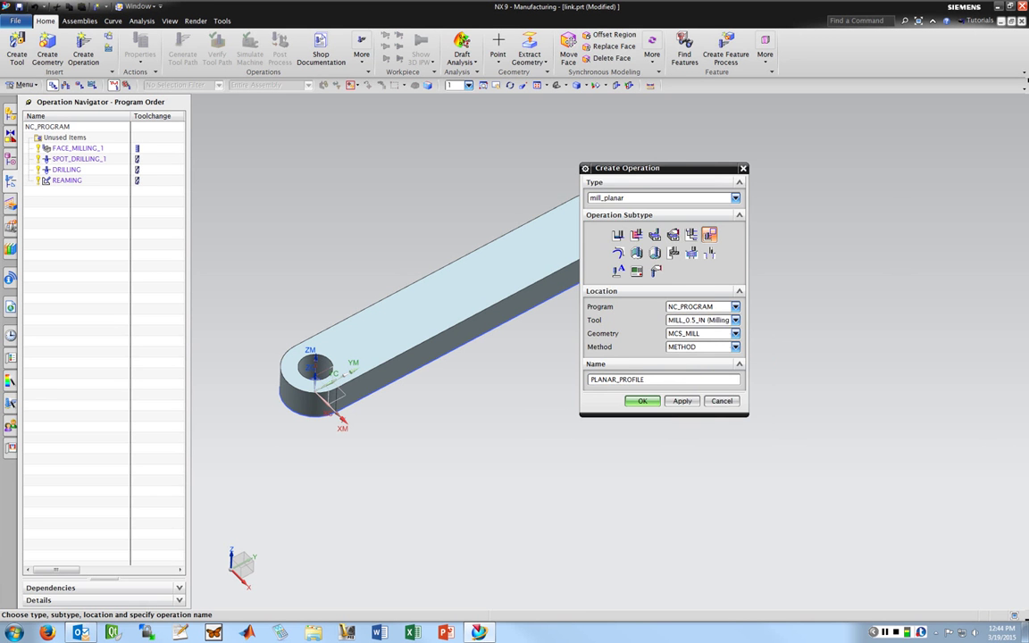
key(Return)
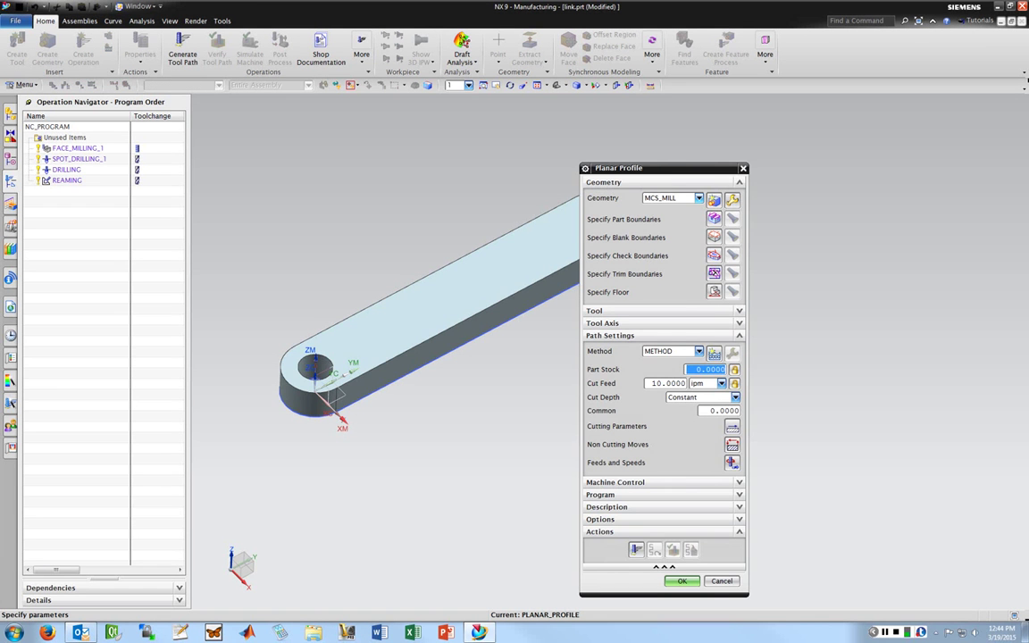
Specify the link's top face as the part boundary, using Face mode with the material side inside
drag(625, 168, 718, 140)
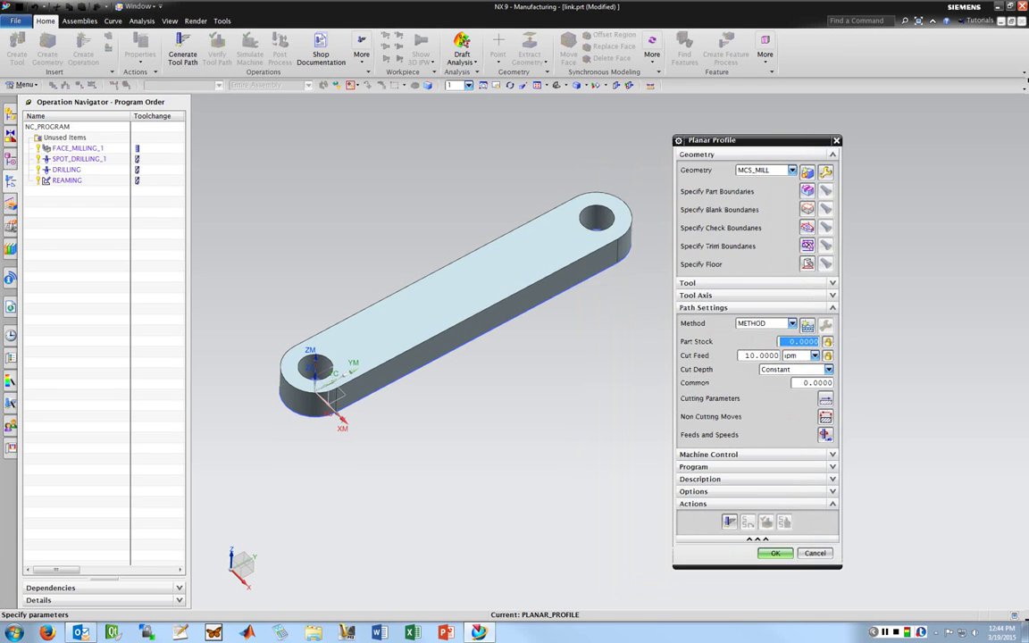
click(807, 191)
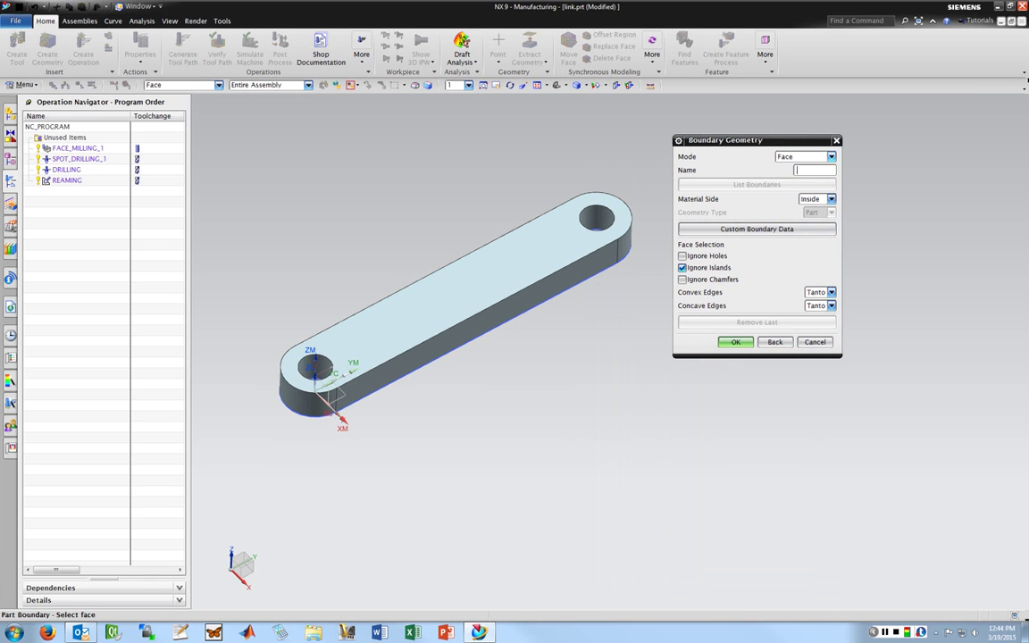
click(807, 157)
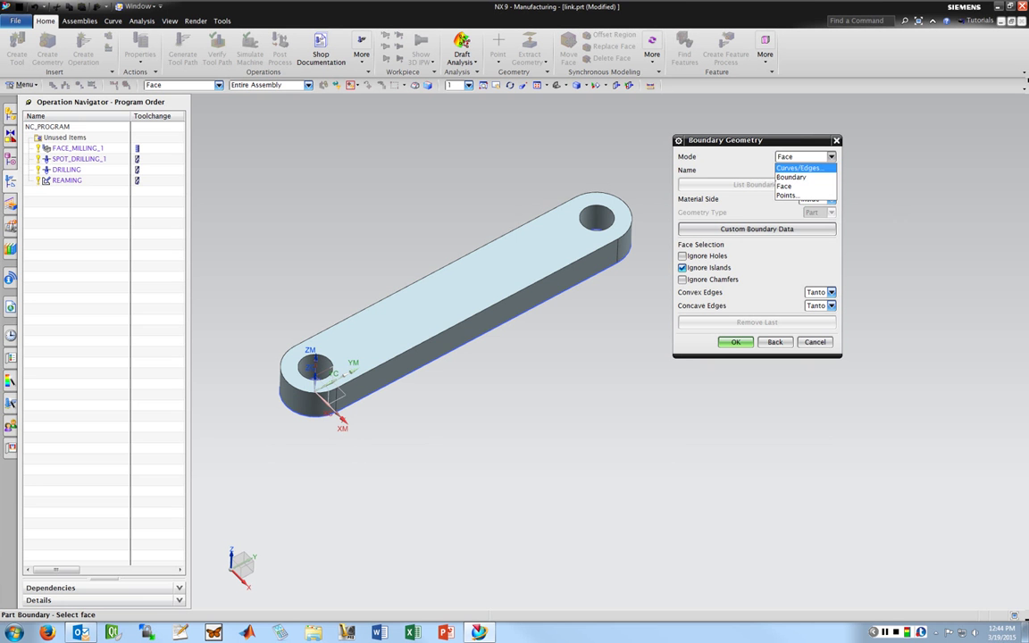
click(783, 186)
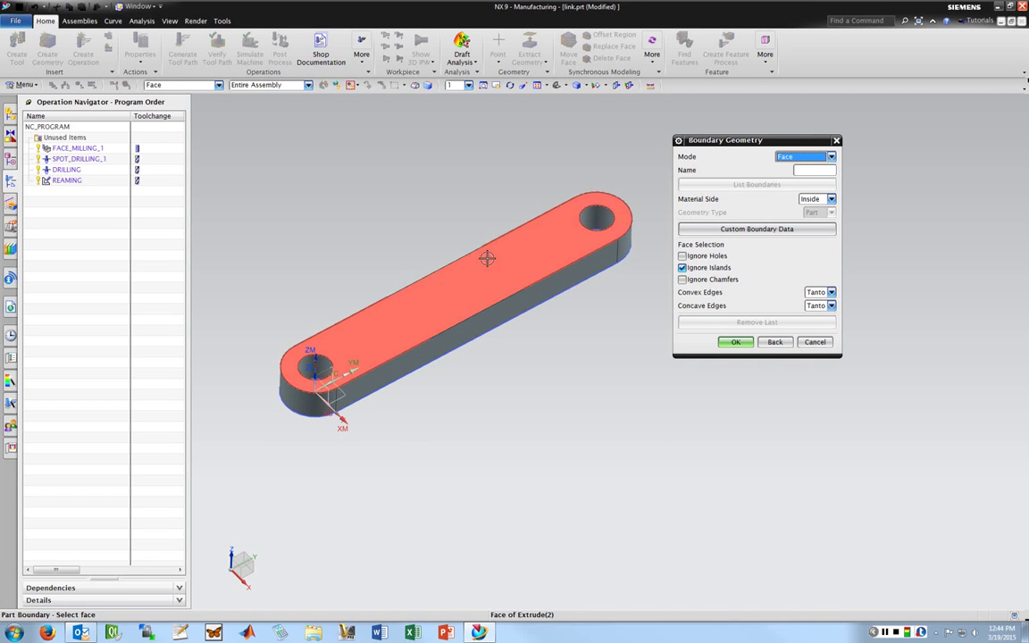
click(439, 234)
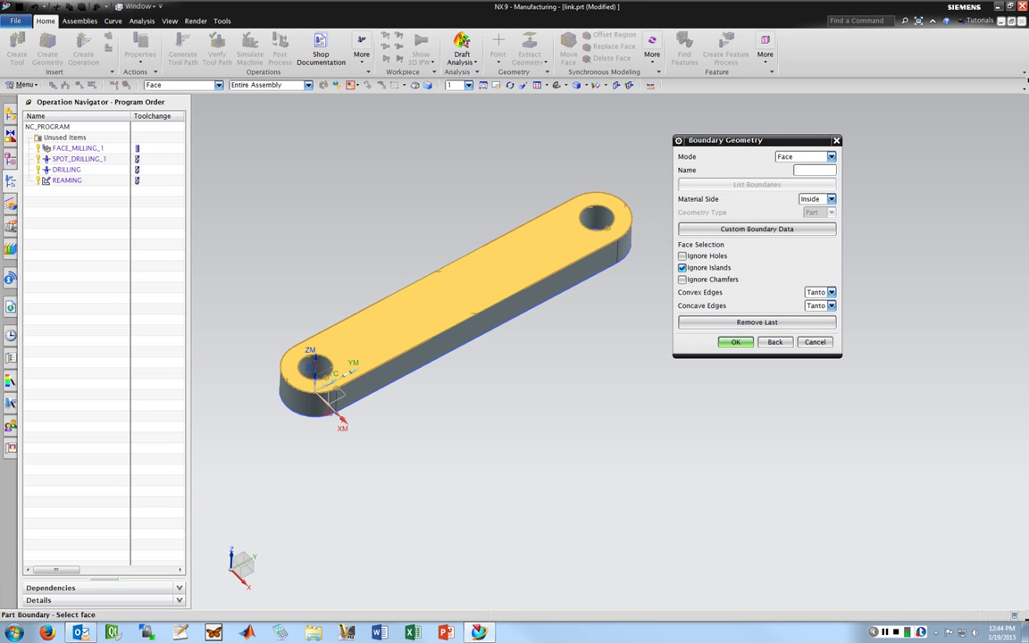
key(Return)
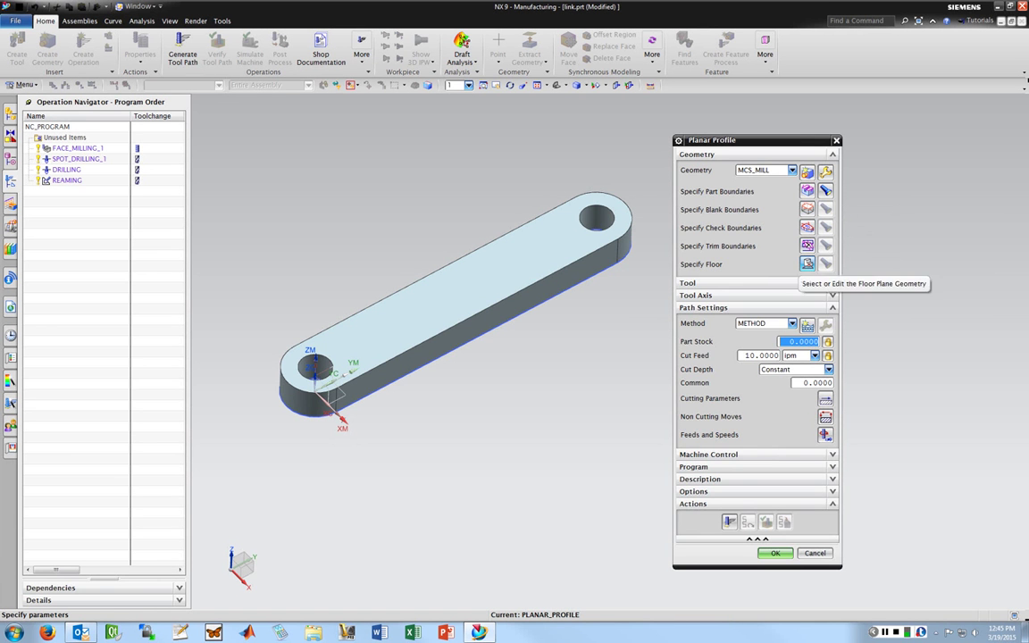
Define the floor plane from the link's bottom face
click(808, 265)
middle_drag(550, 255, 579, 218)
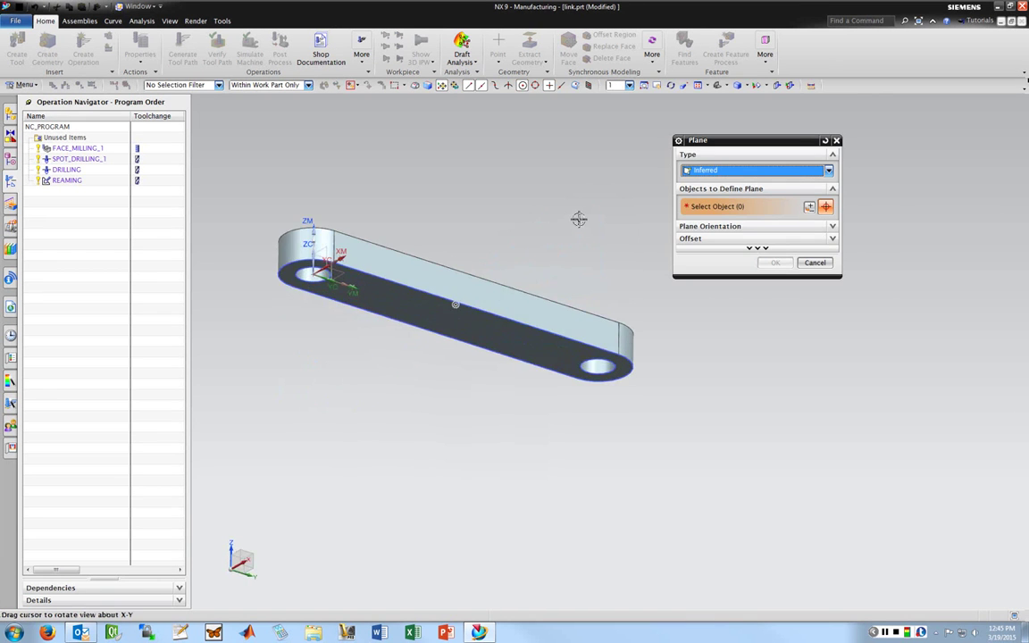
click(470, 318)
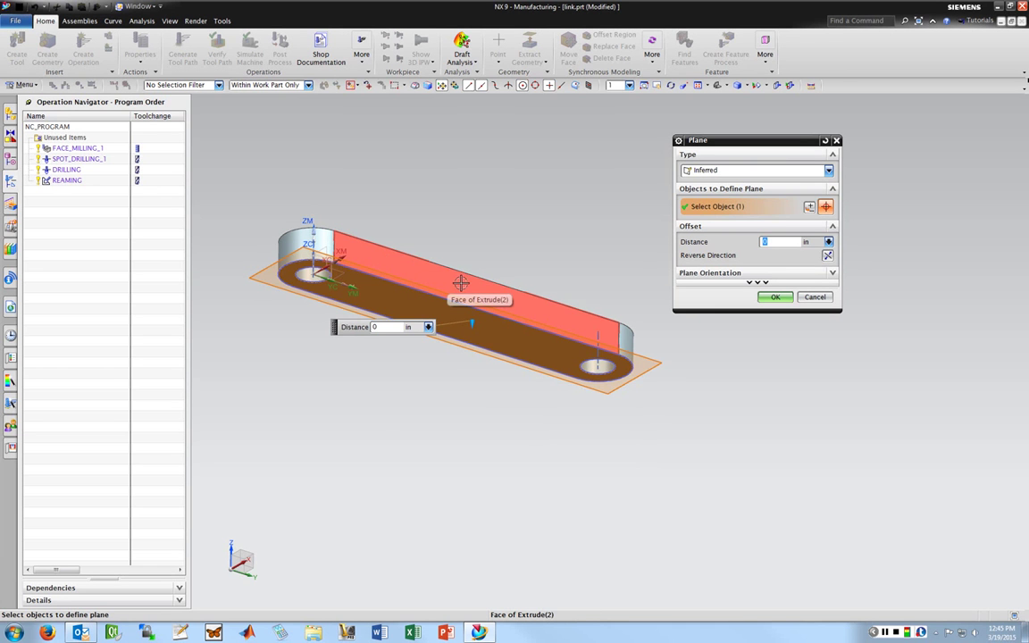
click(414, 255)
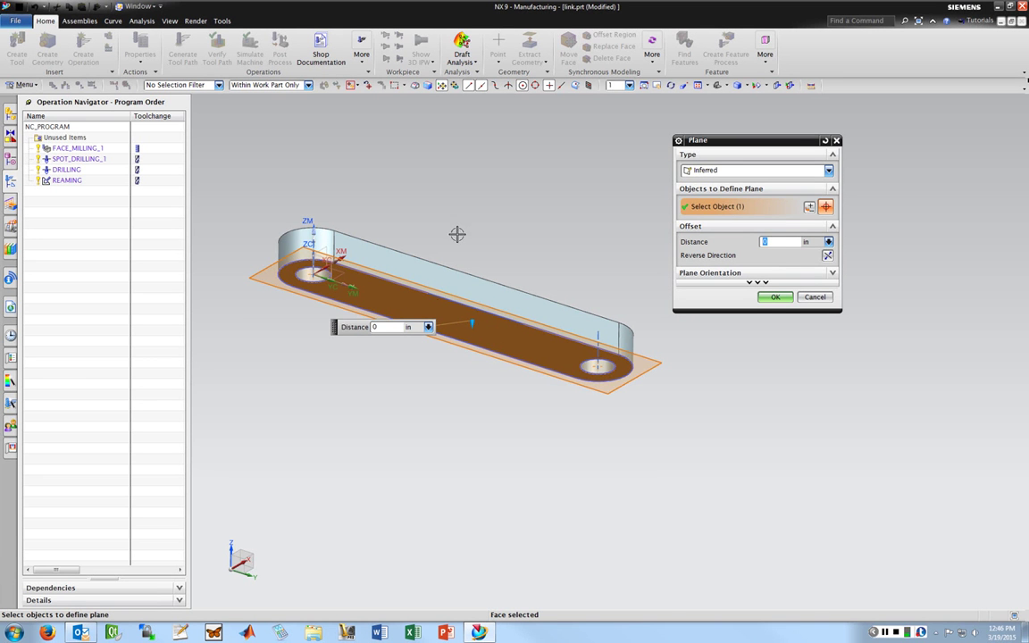
middle_drag(427, 292, 420, 293)
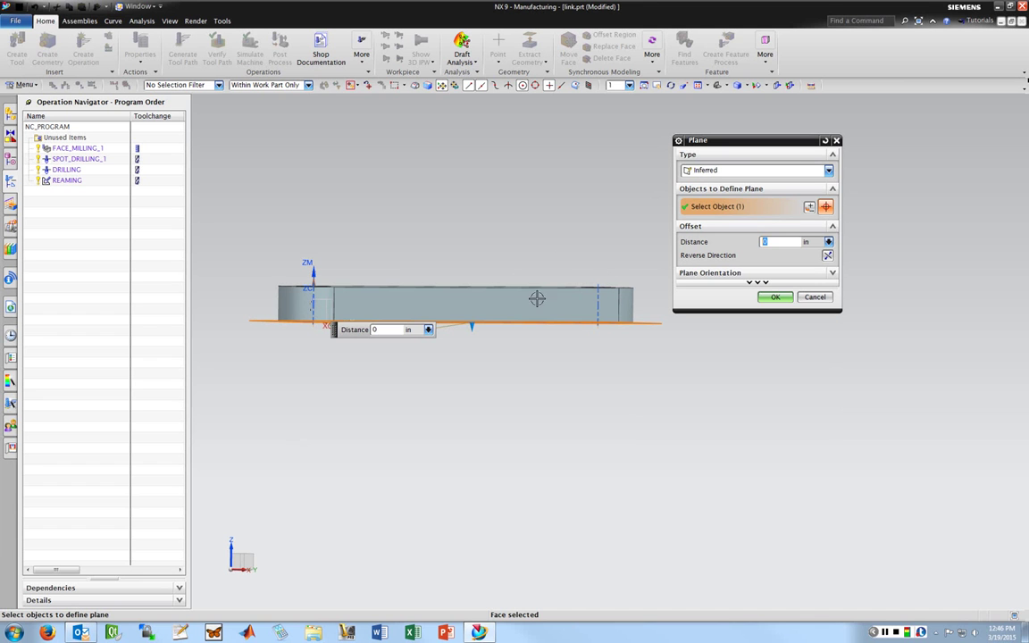
click(483, 323)
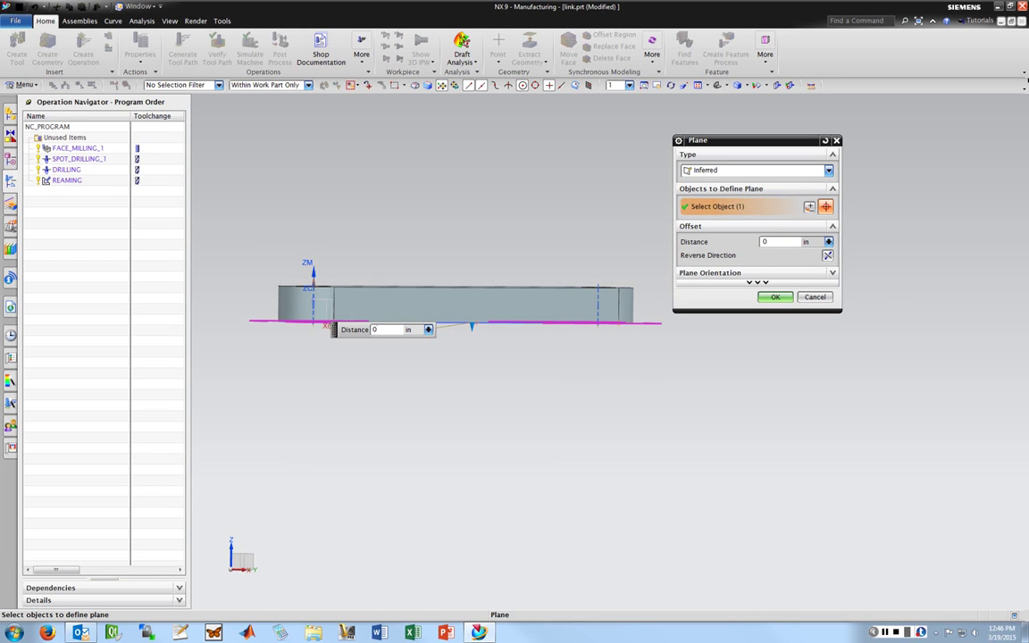
Try floor plane offsets of -0.625 in and -0.0625 in
text(-0.625)
key(Return)
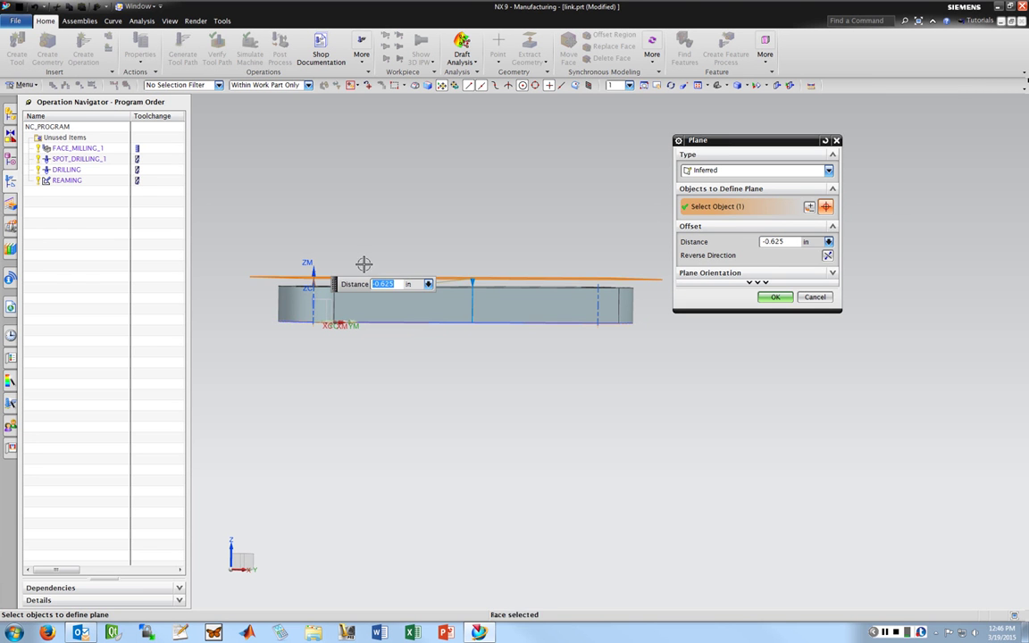
text(0)
key(Return)
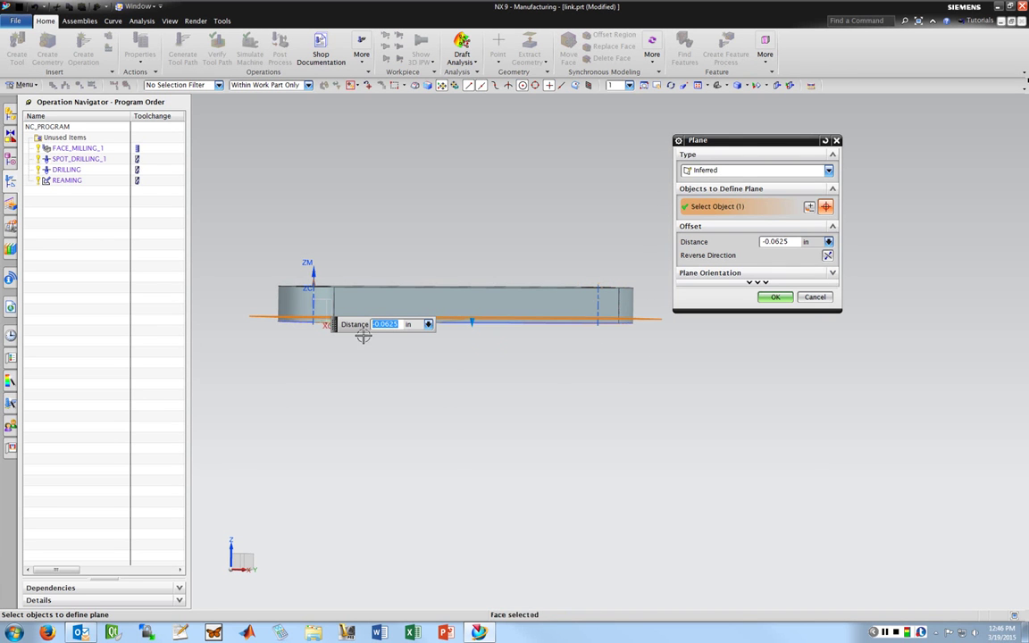
Offset the floor plane 0.0625 in below the link's bottom face and accept it
click(642, 321)
drag(472, 321, 472, 330)
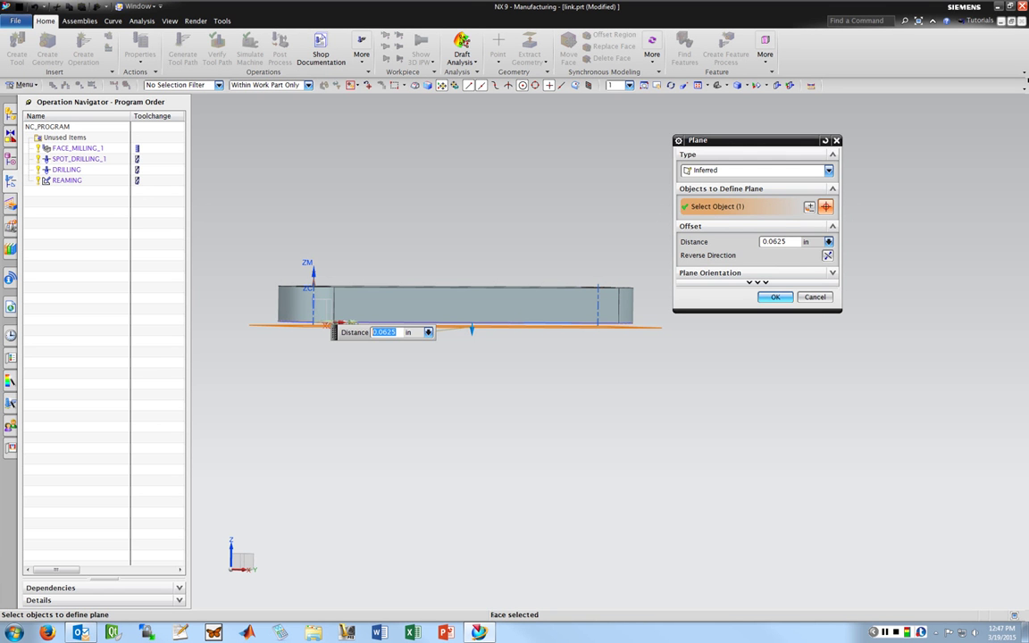
click(775, 296)
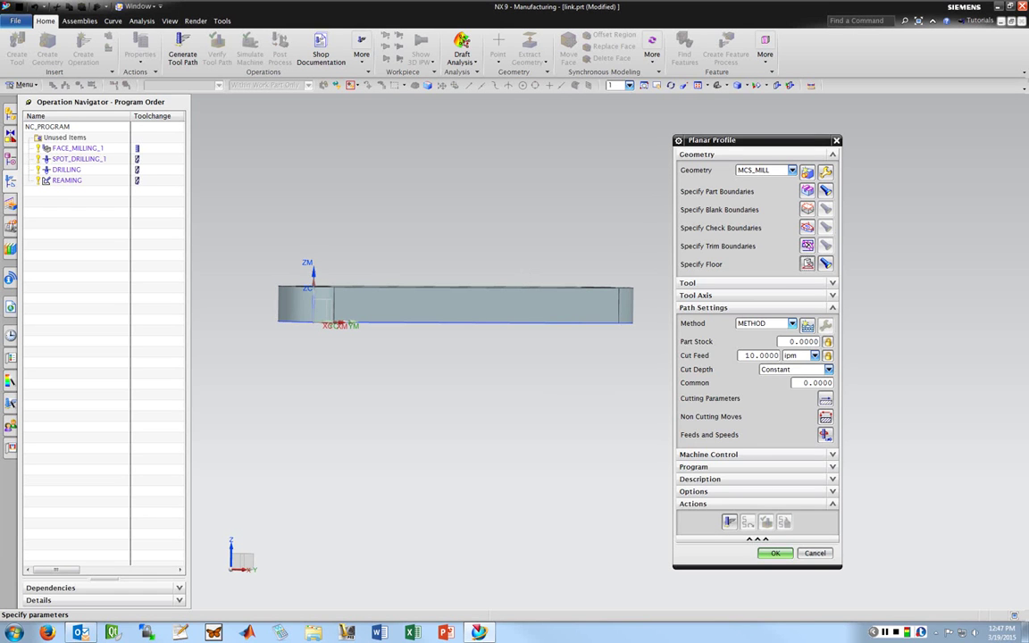
Set the method to MILL_ROUGH, with a part stock of 0.015 and a cut feed of 8 ipm
click(793, 323)
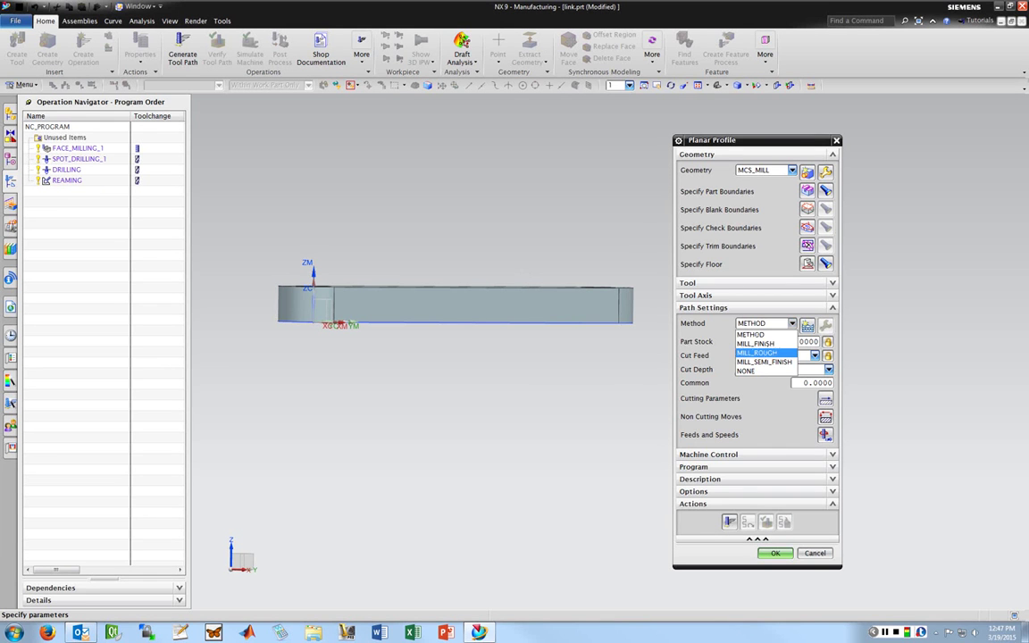
click(757, 352)
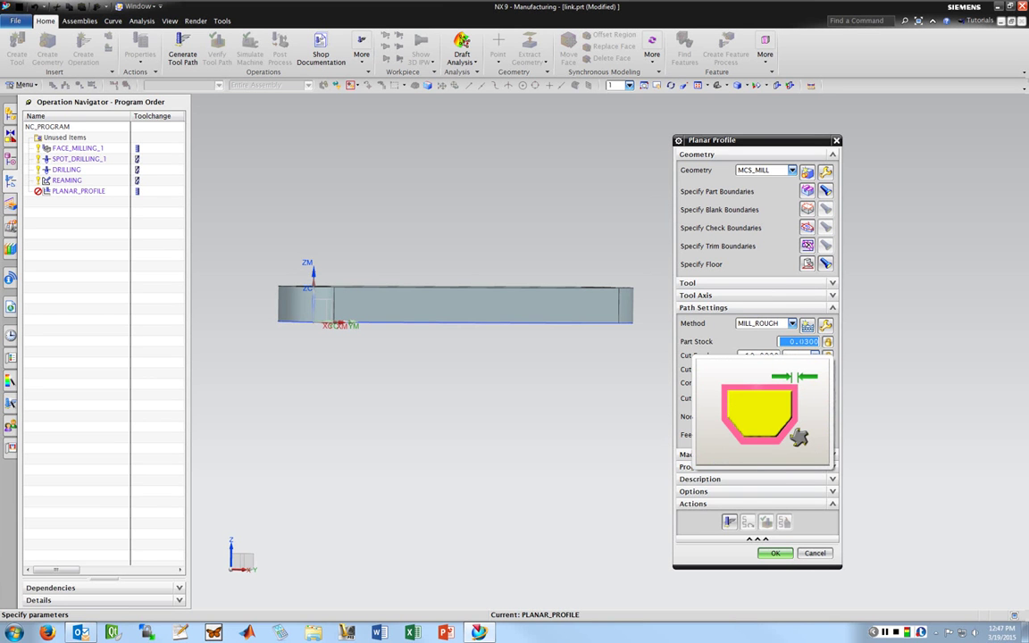
click(804, 342)
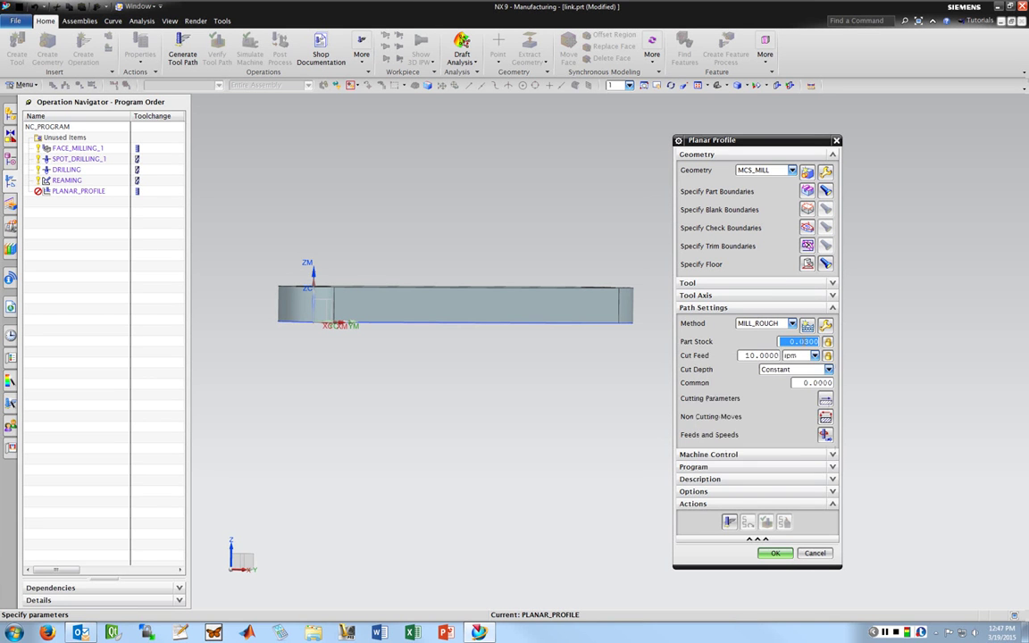
double_click(804, 341)
text(.015)
key(Return)
double_click(753, 355)
text(8)
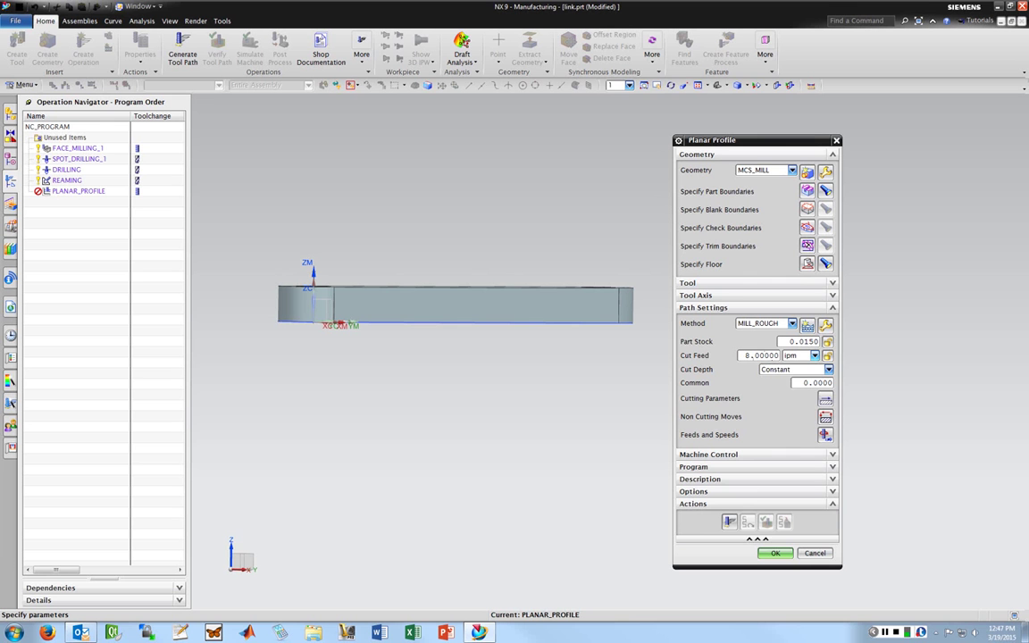
Keep the cut depth type at Constant and generate the planar profile tool path around the link
click(795, 369)
click(772, 415)
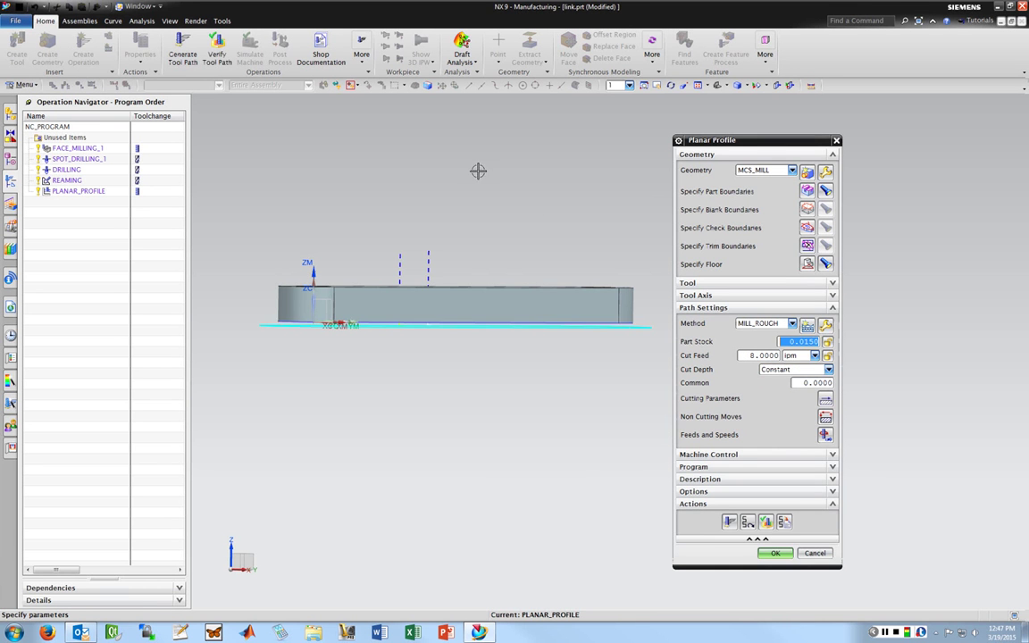
middle_drag(477, 169, 496, 229)
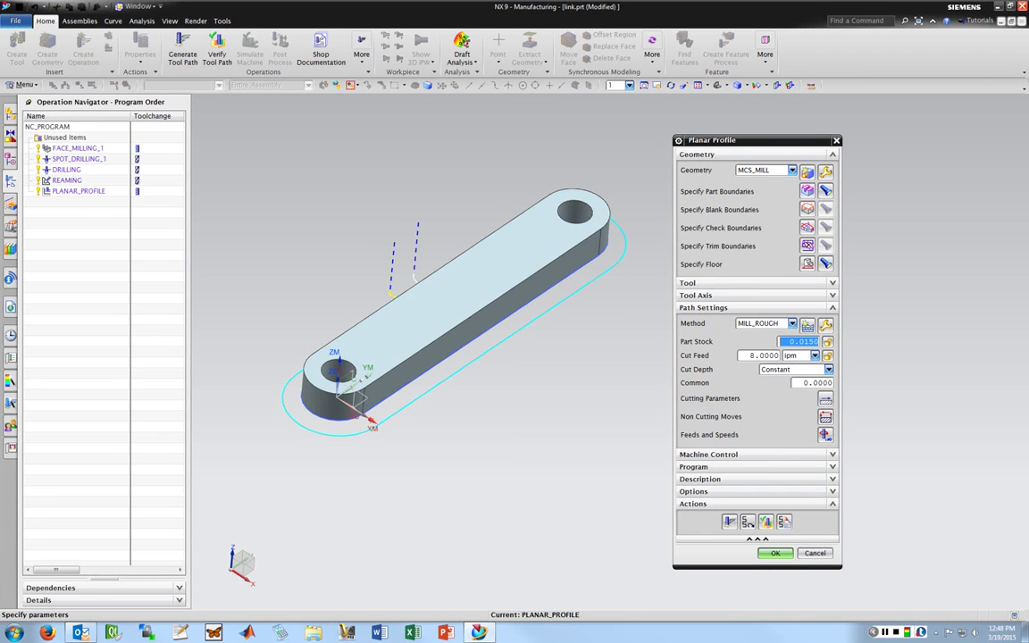
Try other cut depth types, including Floor then Critical Depths, and return to Constant
click(794, 369)
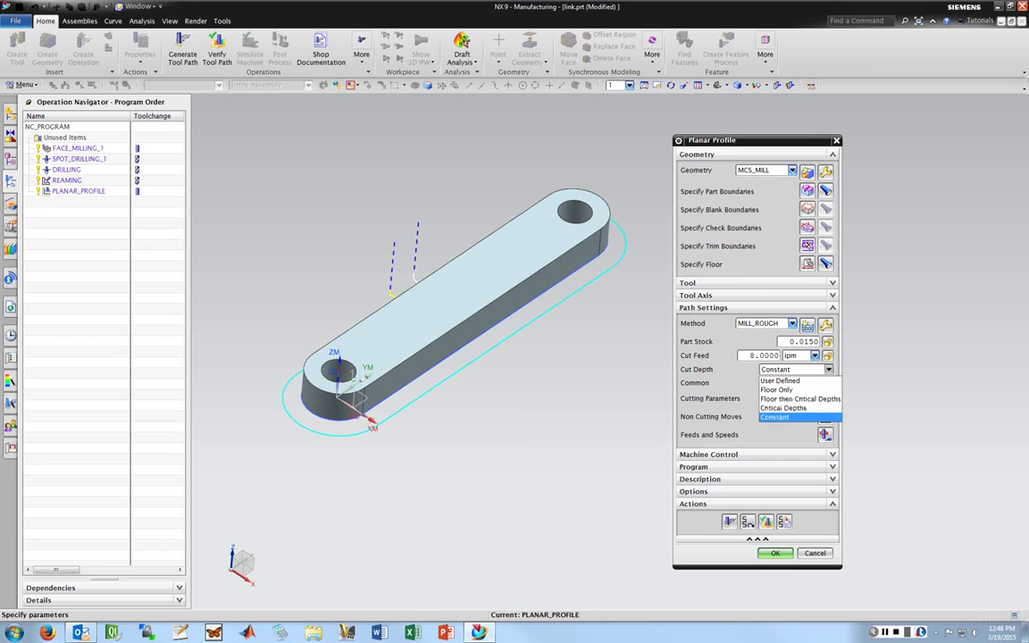
key(Return)
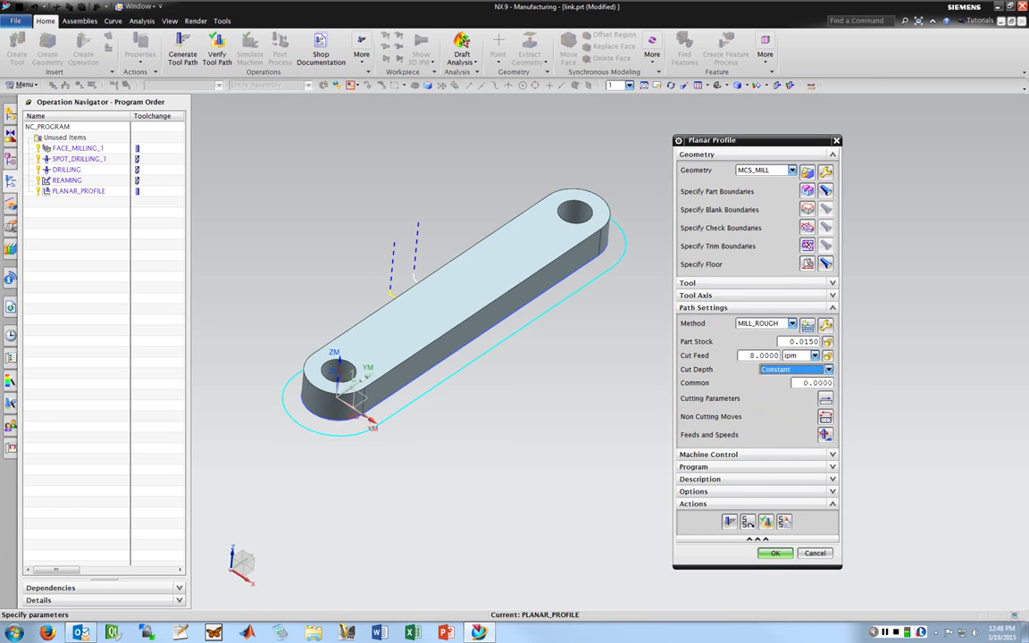
click(828, 370)
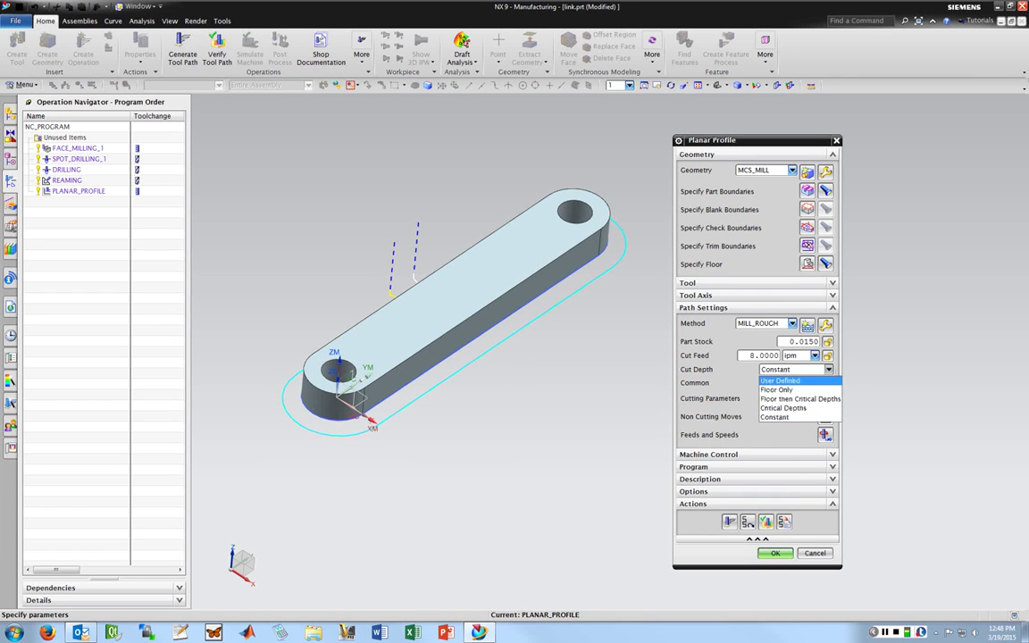
key(Return)
key(alt+Down)
key(Down)
key(Down)
key(Return)
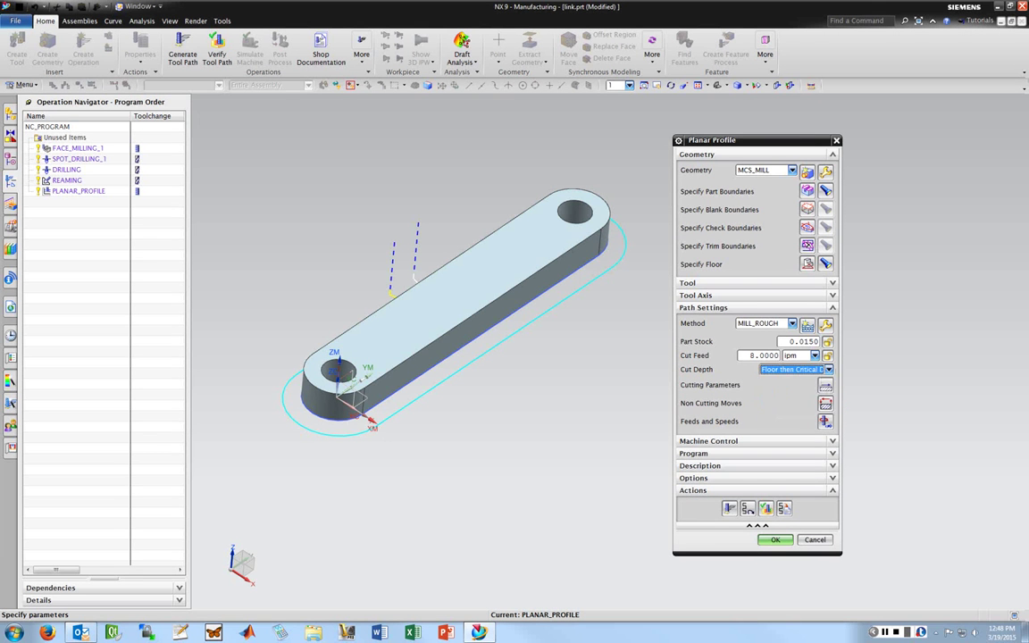
key(alt+Down)
key(Down)
key(Return)
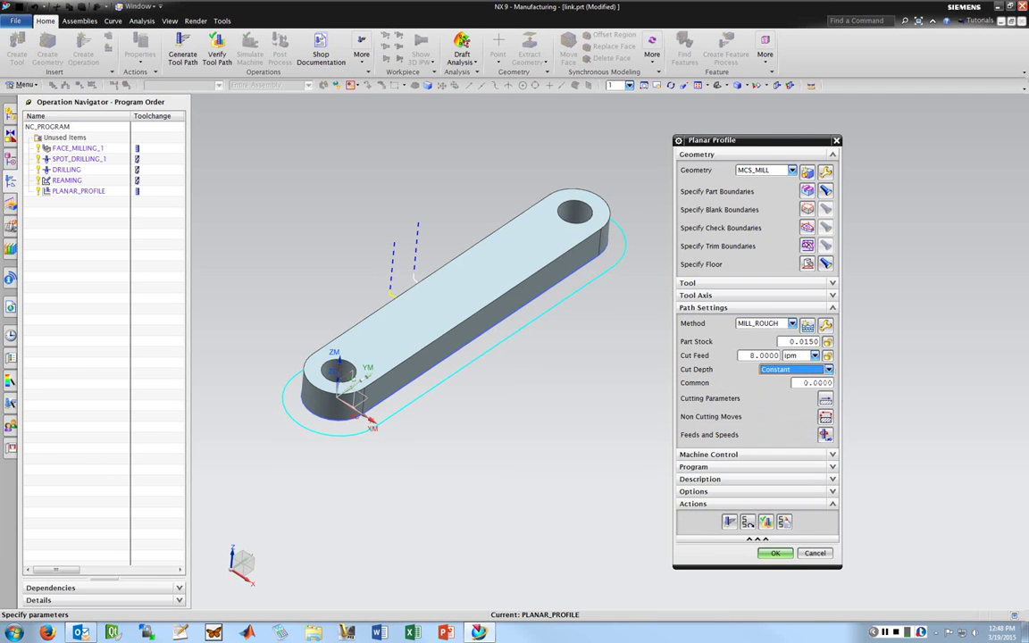
Set the common depth per cut to 0.125 and regenerate the planar profile tool path
click(808, 382)
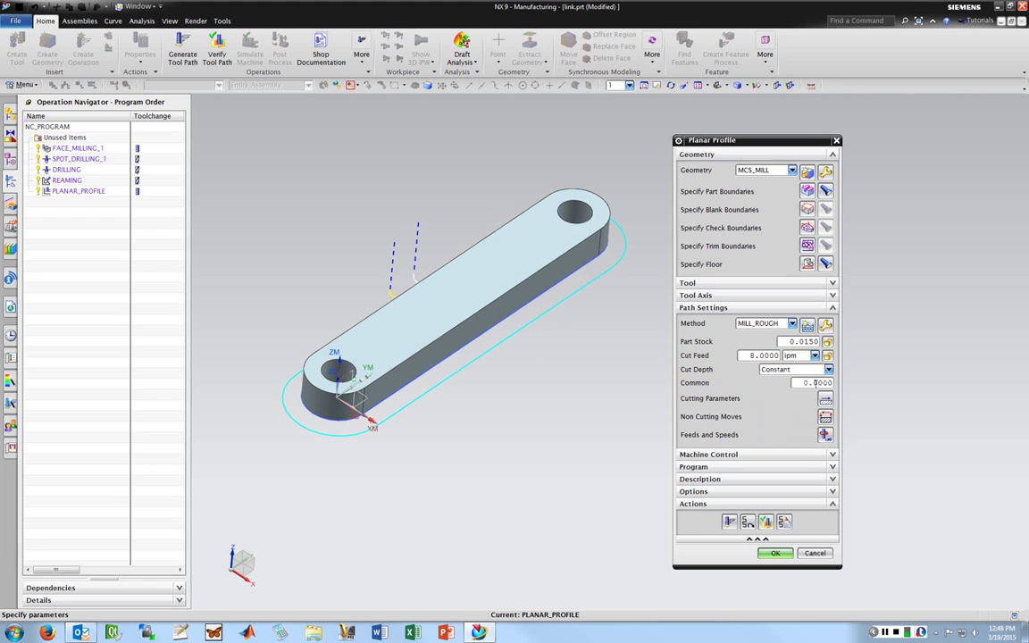
double_click(807, 383)
text(.125)
middle_drag(514, 348, 460, 281)
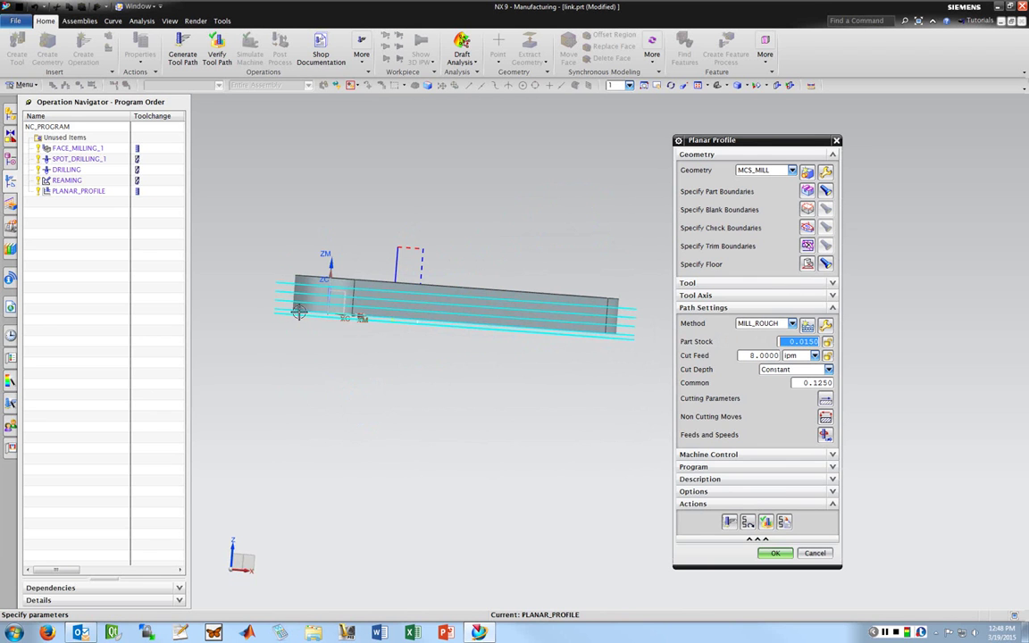
Examine the profile tool path's entry and exit, and keep the open area engage type at Arc in the non-cutting moves
middle_drag(581, 241, 578, 279)
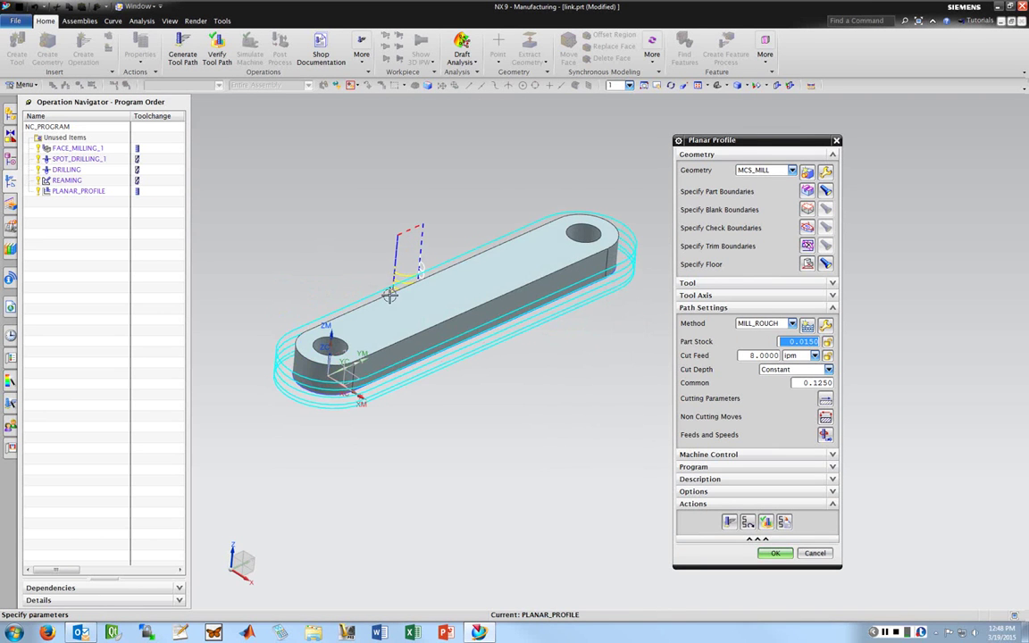
middle_drag(451, 293, 443, 301)
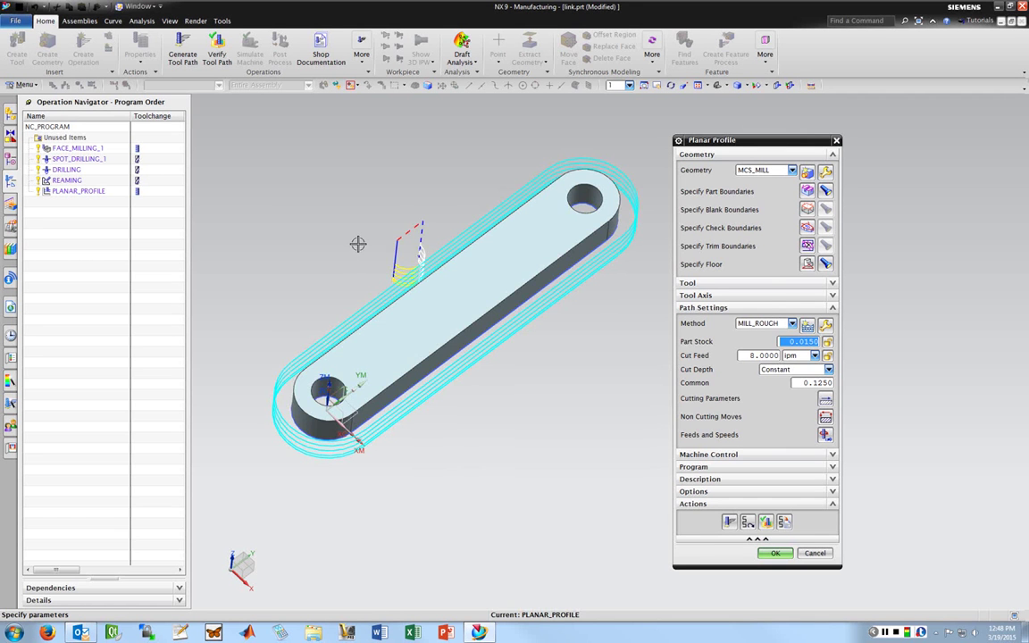
middle_drag(356, 241, 395, 278)
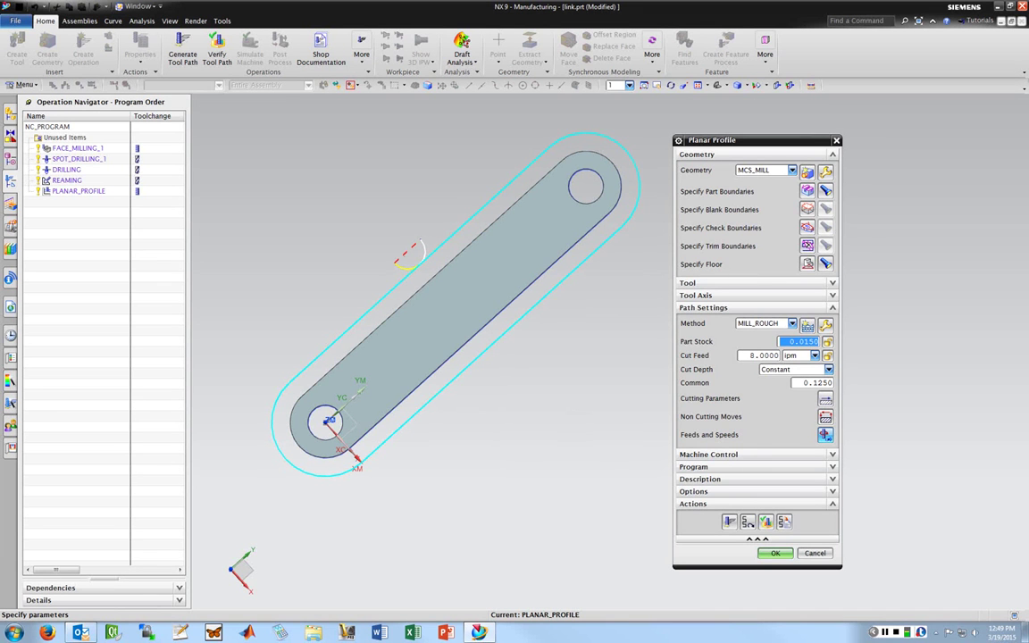
click(824, 417)
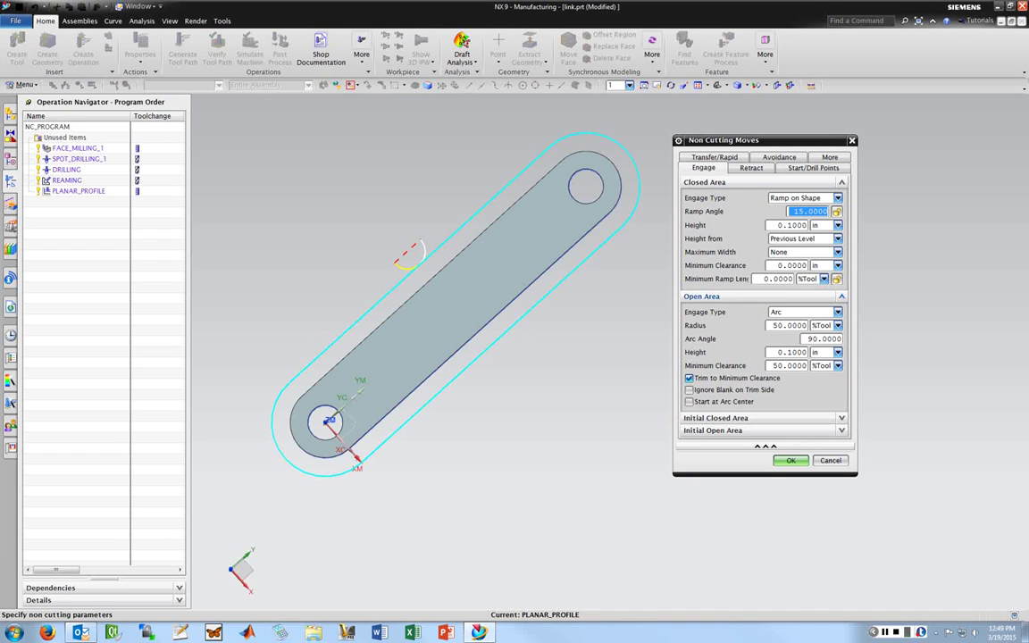
click(837, 312)
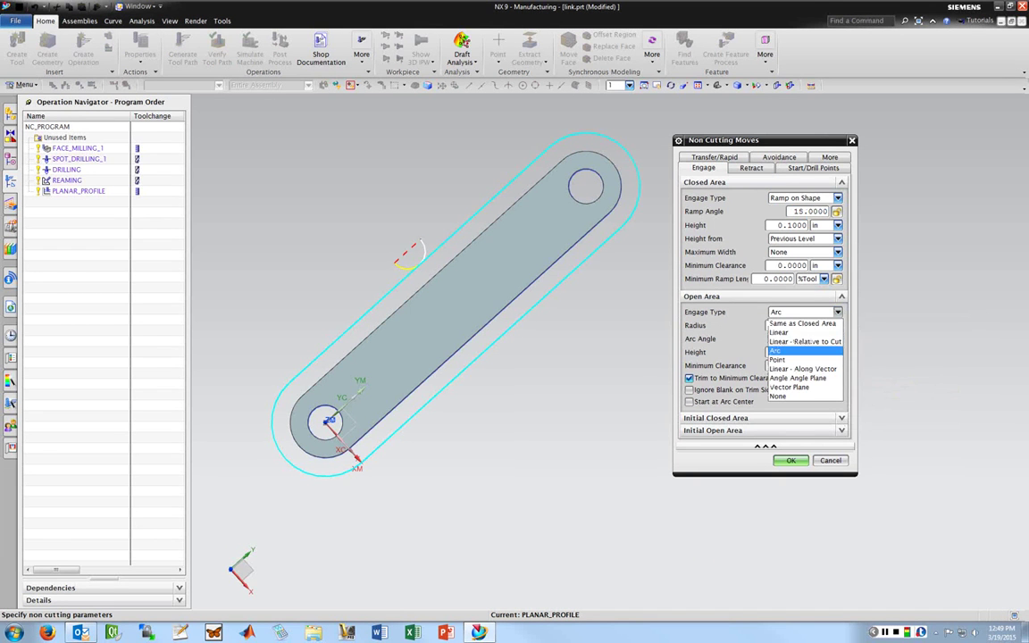
click(793, 351)
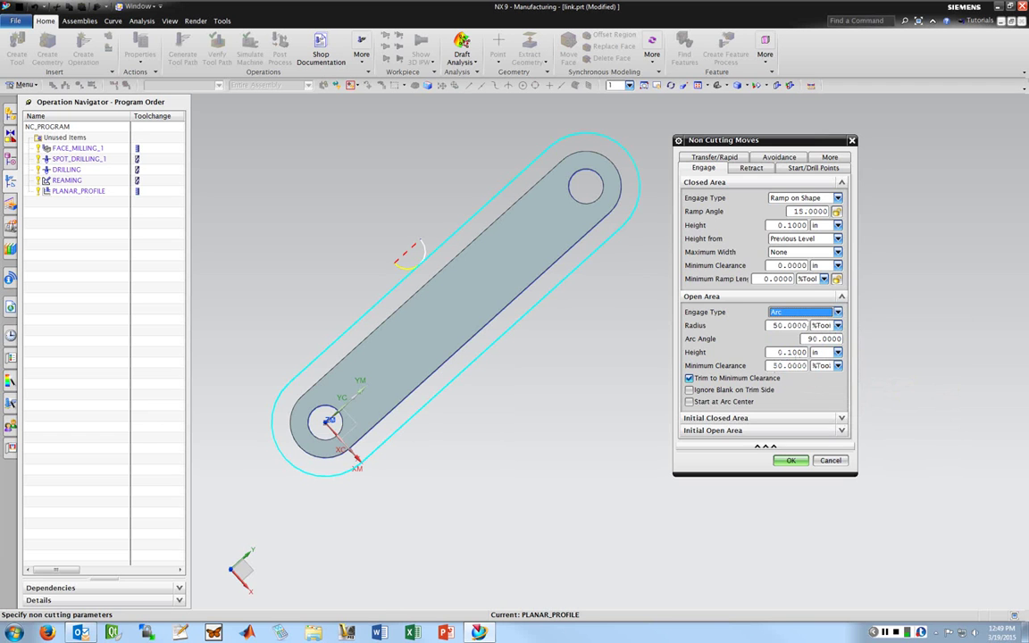
click(791, 460)
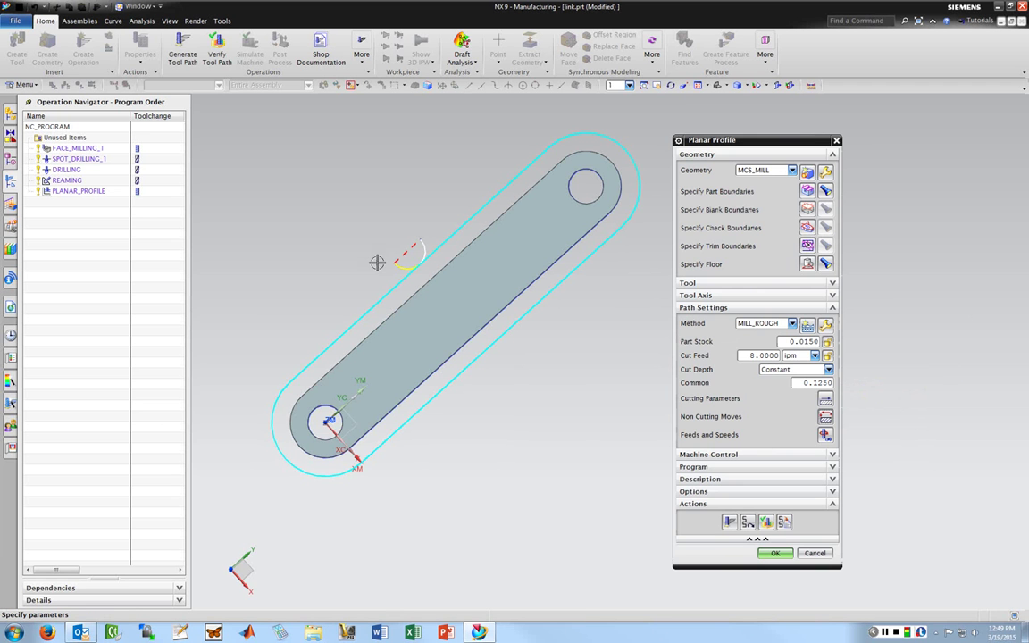
Accept the rough planar profile operation and inspect its tool path around the link
scroll(377, 261, up, 3)
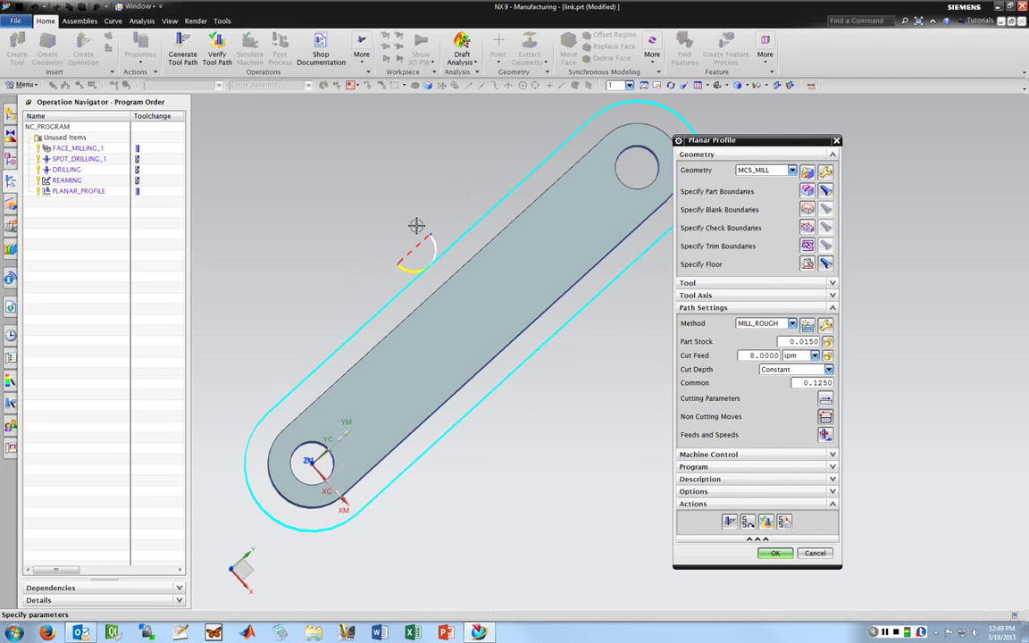
scroll(417, 226, down, 2)
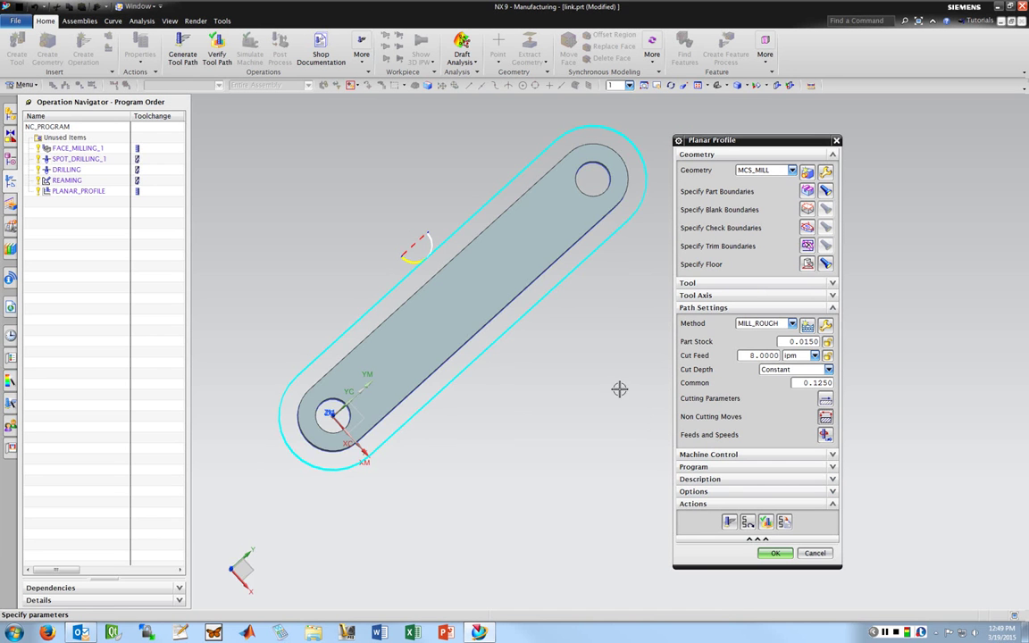
mouse_move(466, 409)
middle_down()
mouse_move(475, 372)
mouse_move(484, 387)
mouse_move(453, 396)
middle_up()
click(767, 522)
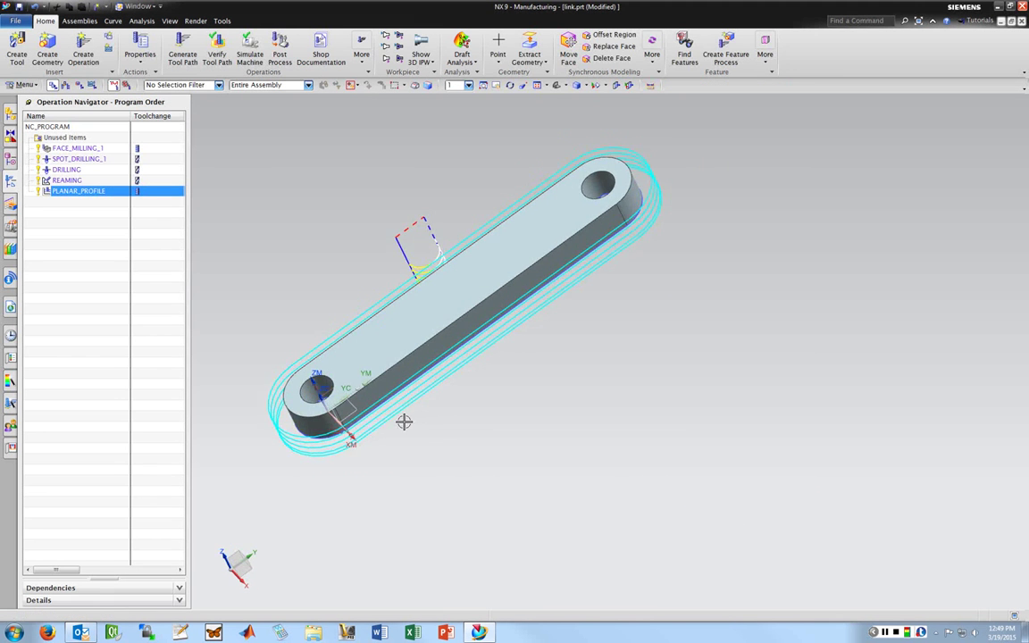
middle_drag(405, 420, 367, 399)
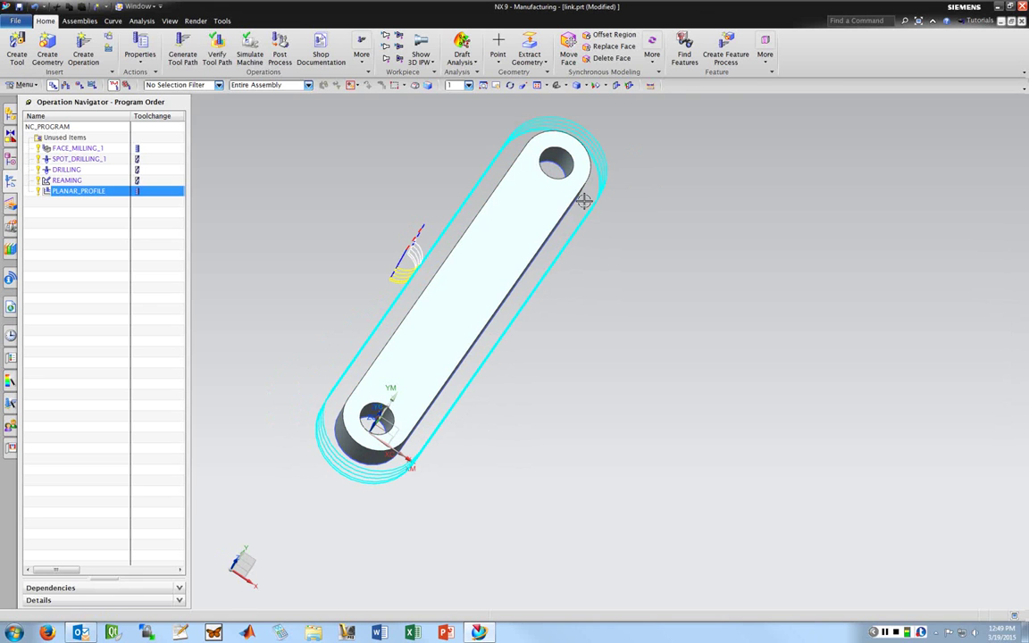
Create a second planar profile operation, PLANAR_PROFILE_1, with the 0.5 in mill and use the link's top face as part boundary
click(83, 47)
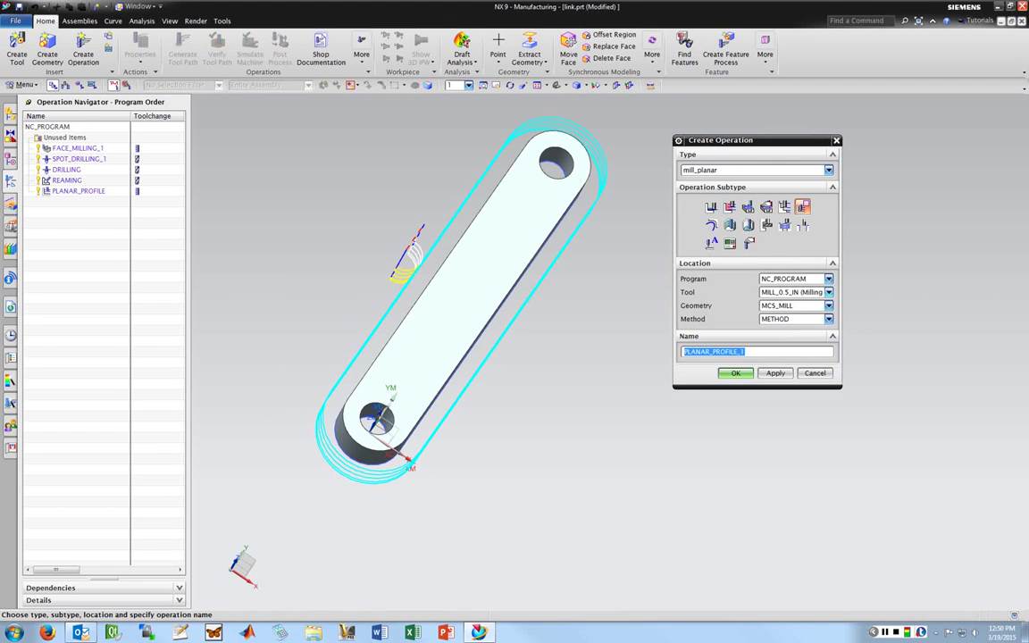
key(Return)
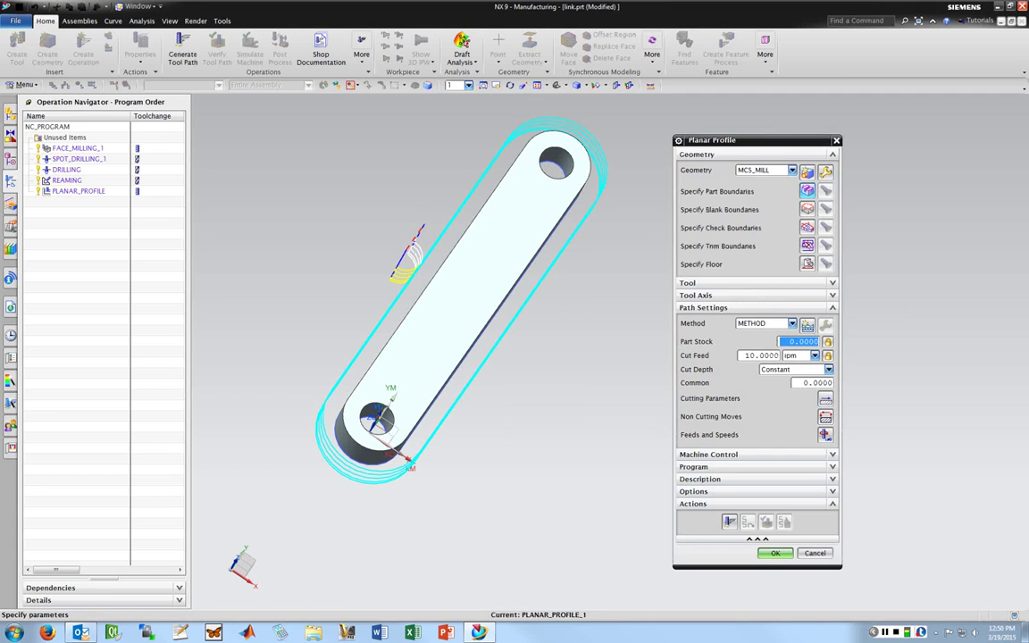
click(806, 191)
click(453, 227)
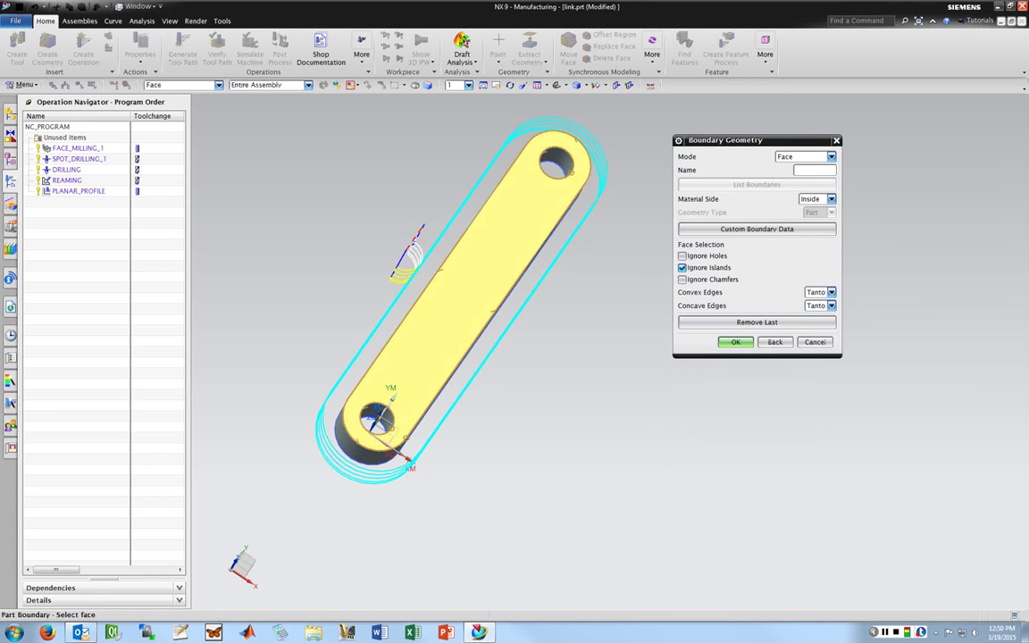
key(Return)
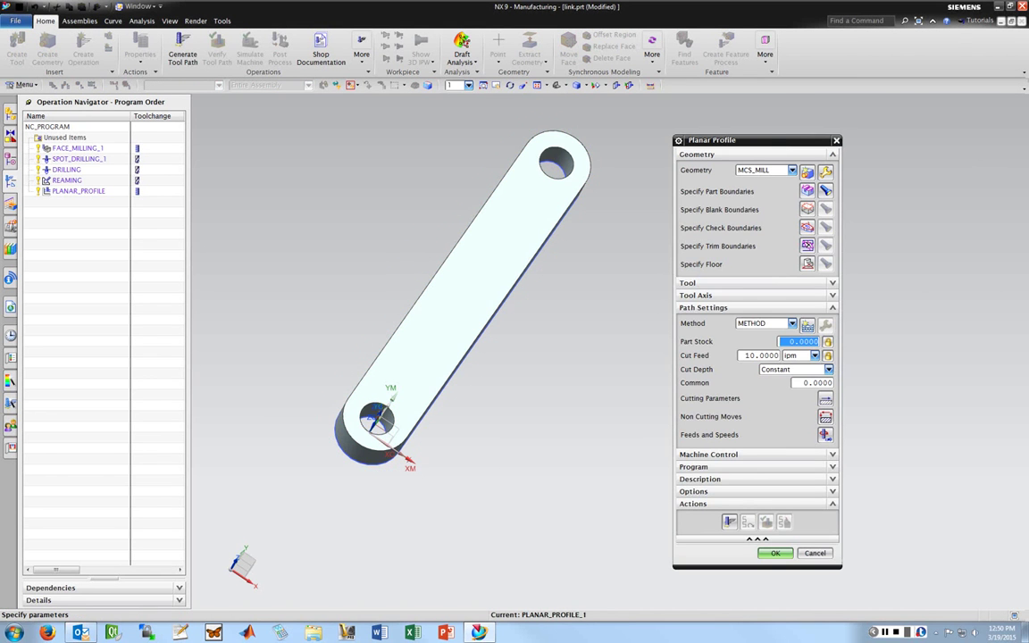
Define the floor of the second profile as a plane offset 0.0625 in from the link's bottom face
click(807, 263)
middle_drag(559, 303, 559, 238)
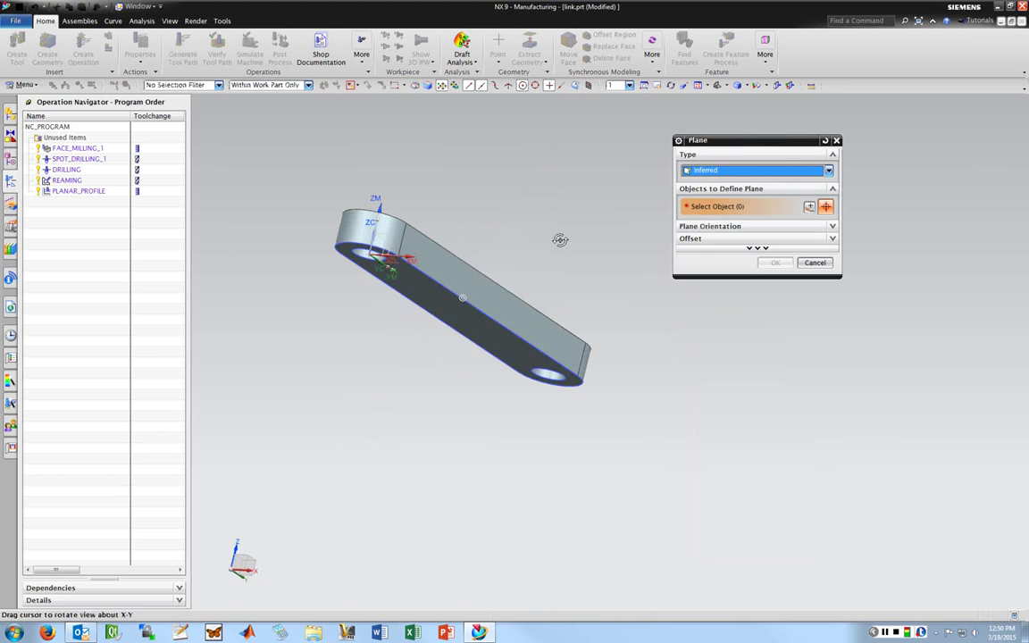
click(492, 326)
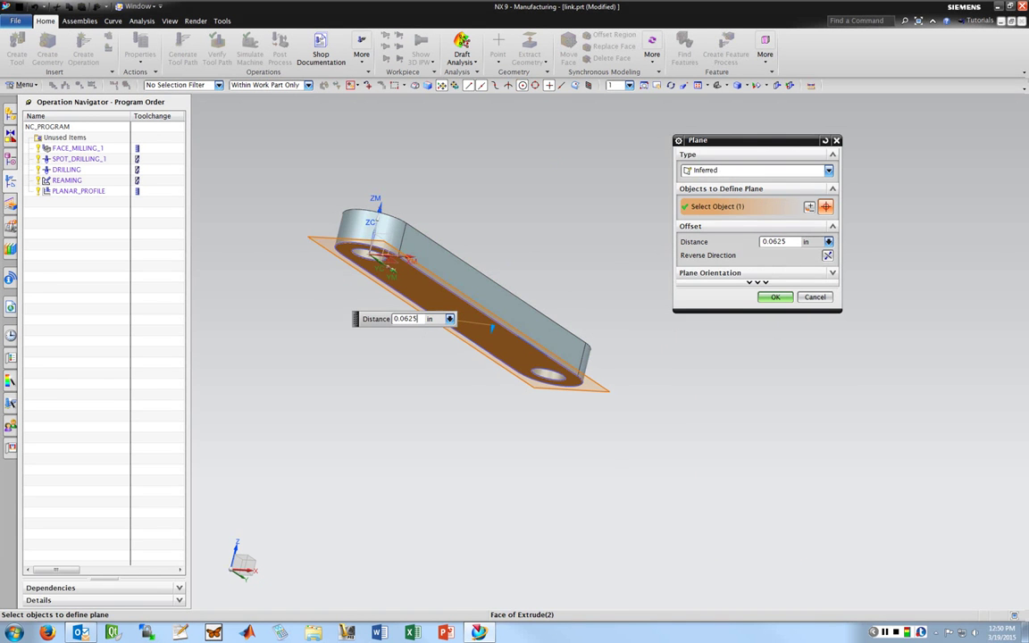
click(775, 296)
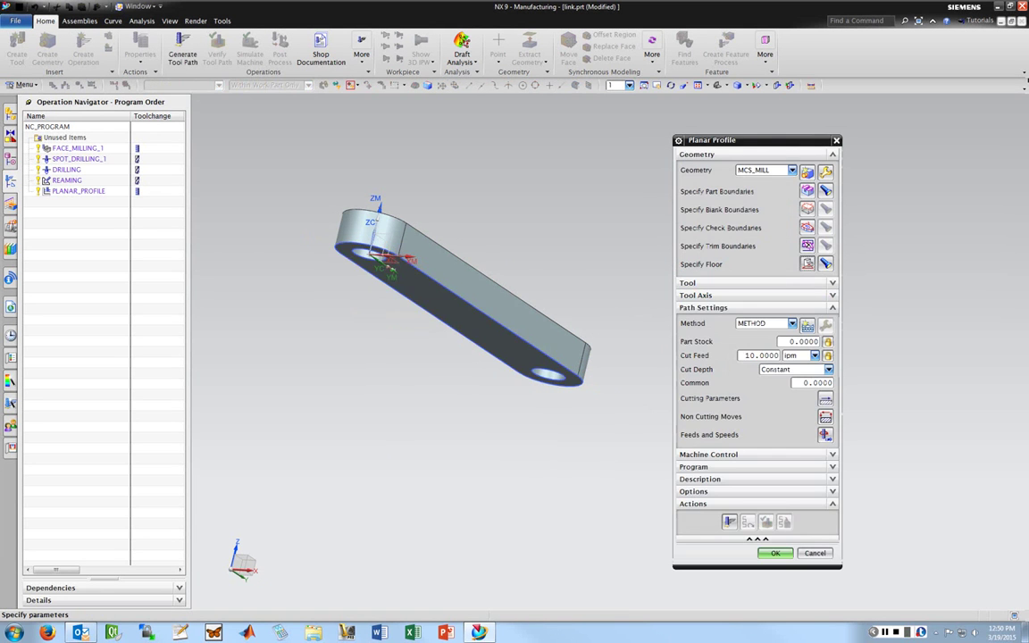
Set the second profile's method to MILL_FINISH with zero part stock, generate its tool path and accept the operation
middle_drag(511, 271, 575, 319)
click(764, 323)
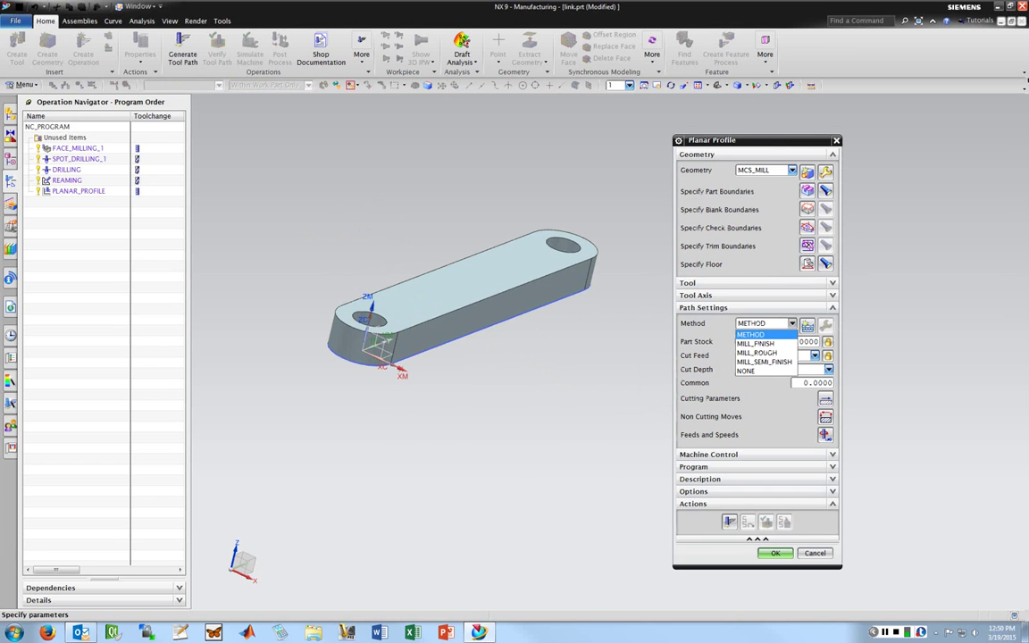
click(755, 343)
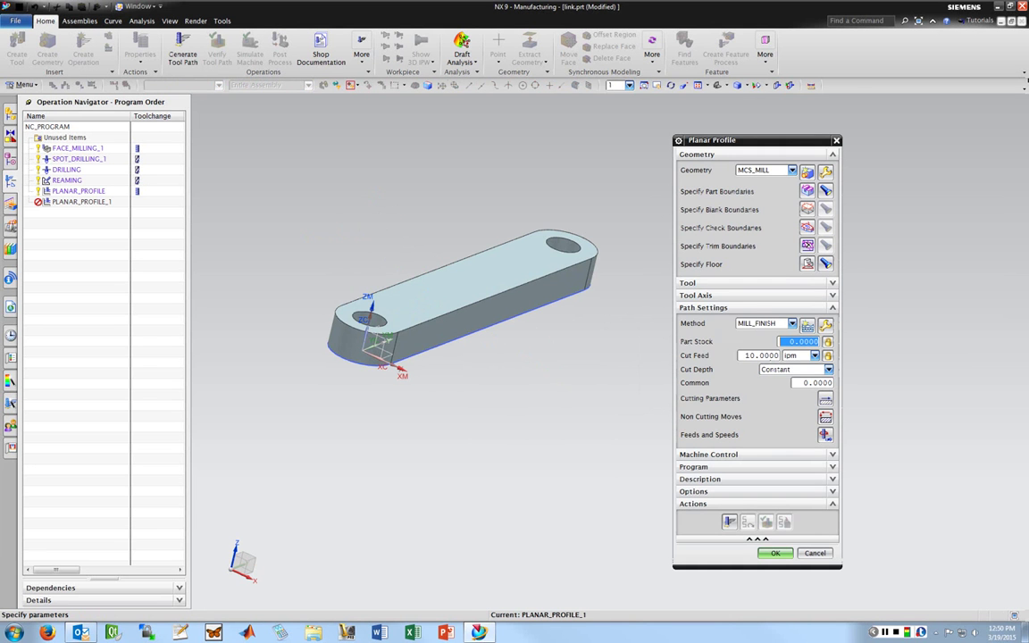
middle_drag(486, 268, 471, 372)
click(800, 341)
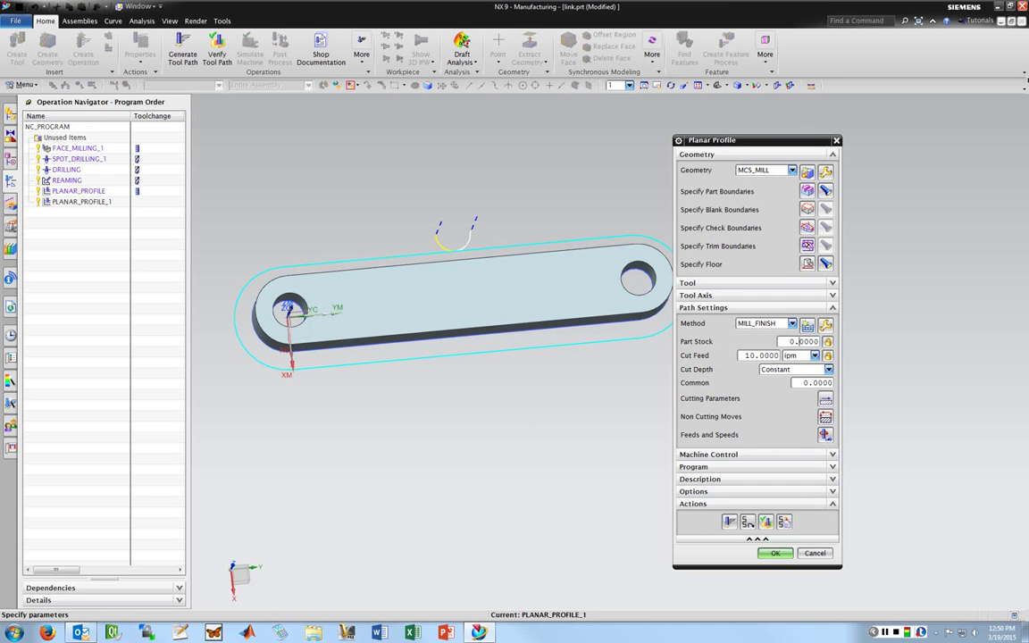
click(774, 553)
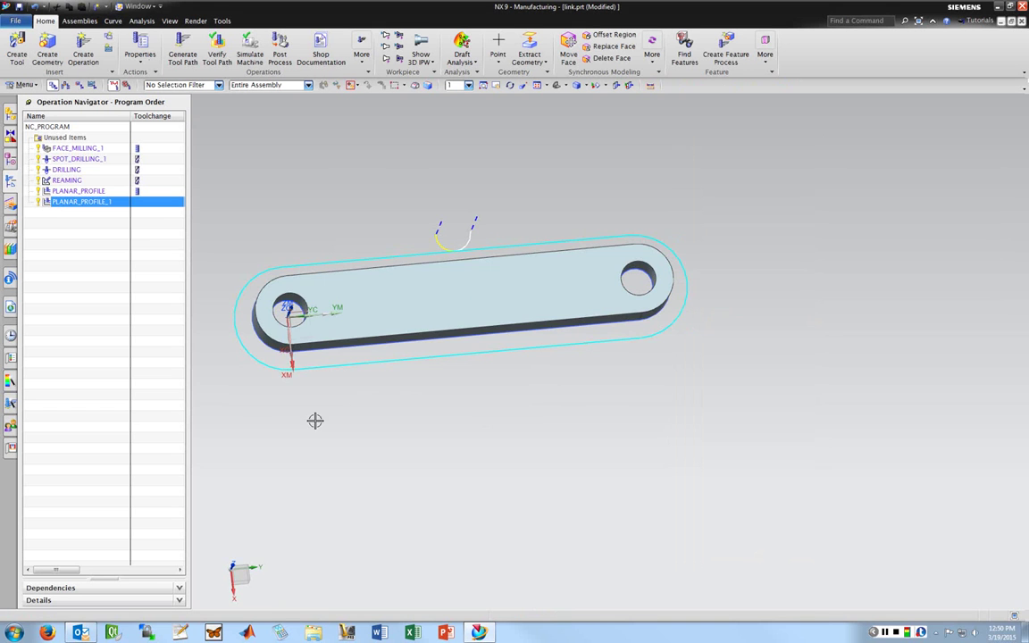
Review the tool paths of the face milling, spot drilling, drilling, reaming and both planar profile operations in turn
middle_drag(317, 420, 318, 368)
click(78, 148)
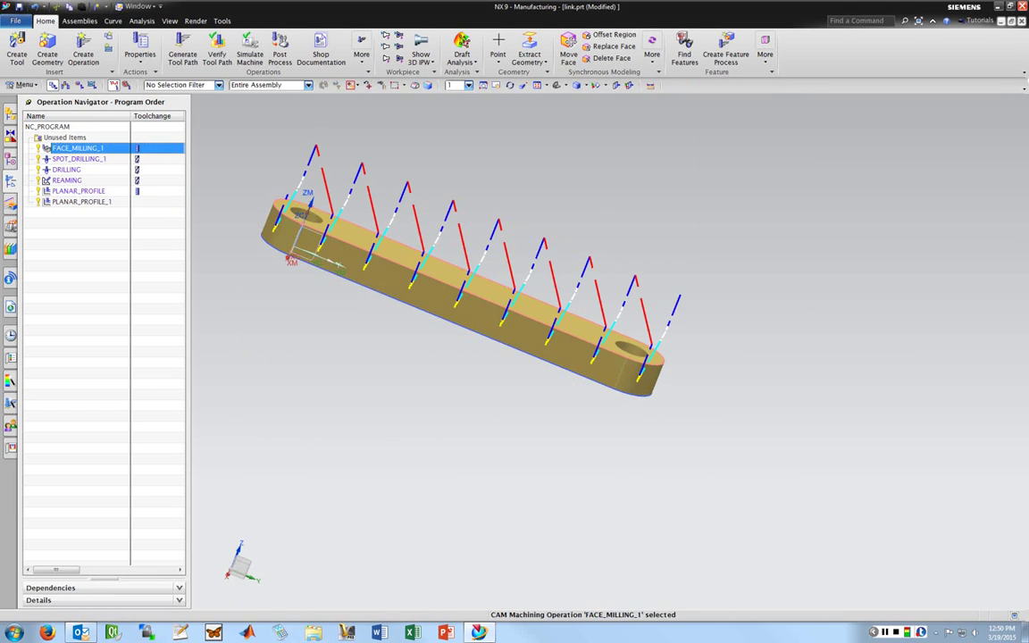
click(72, 169)
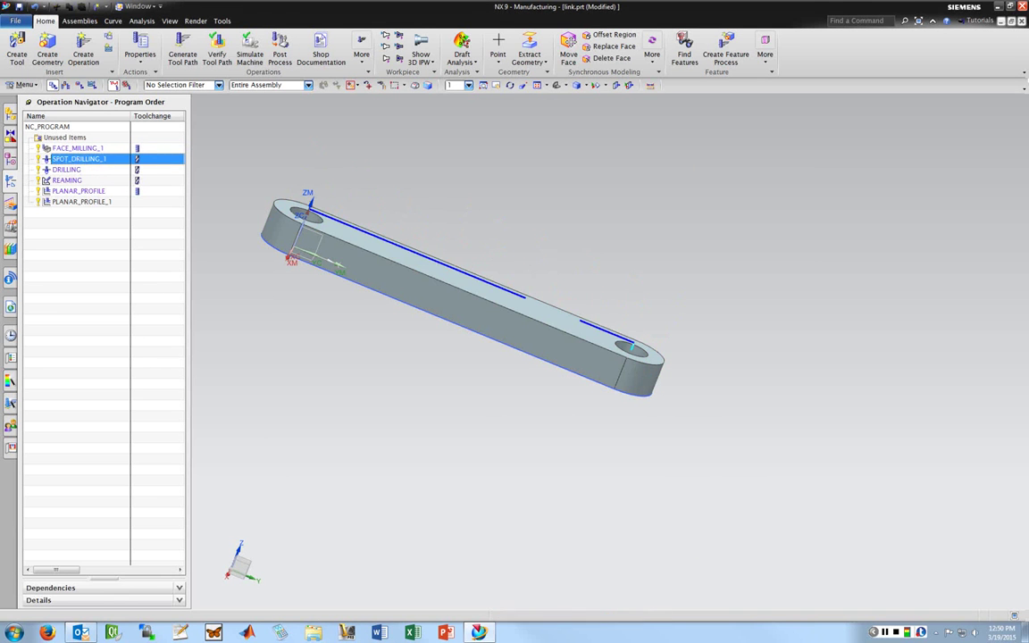
click(67, 179)
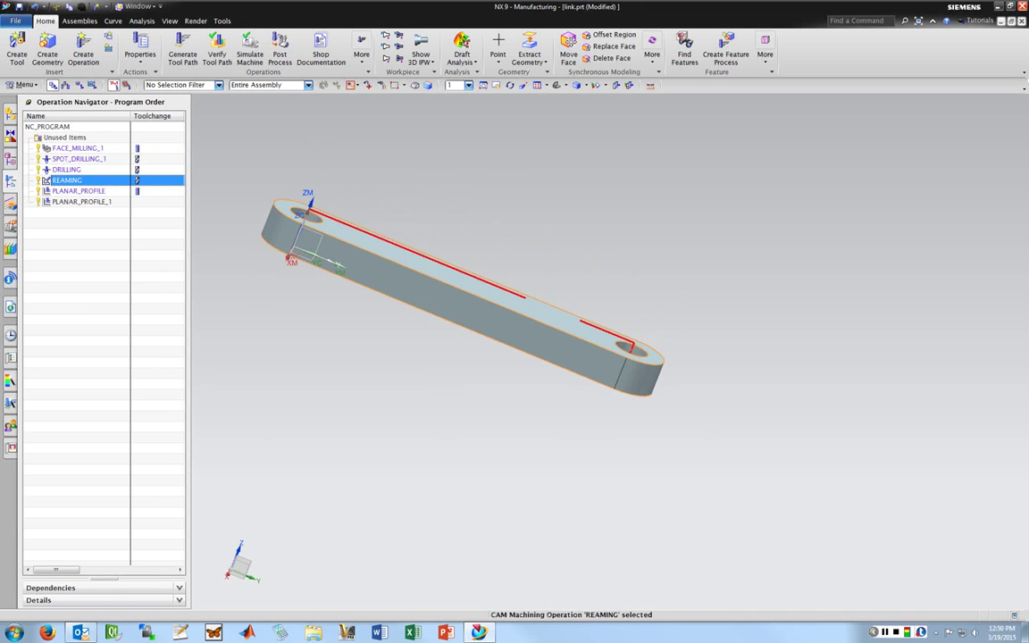
click(79, 192)
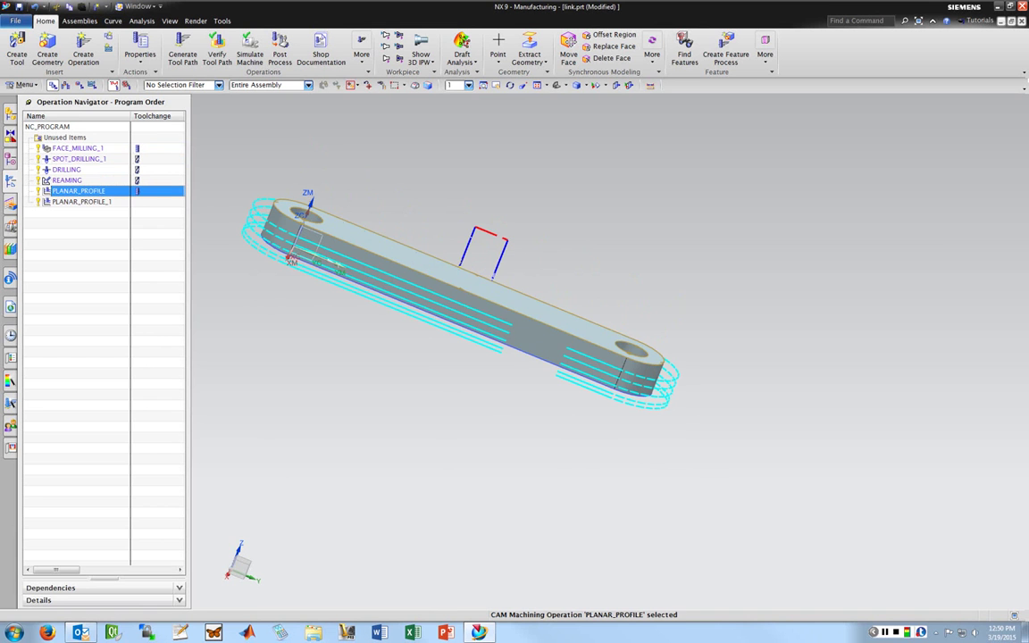
click(80, 202)
middle_drag(350, 179, 351, 222)
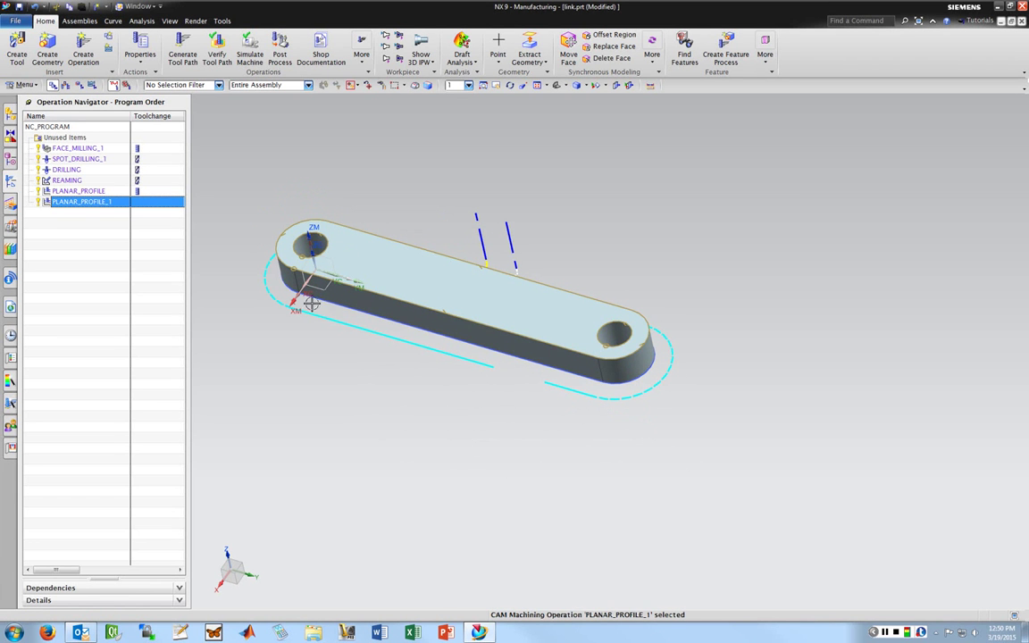
click(481, 246)
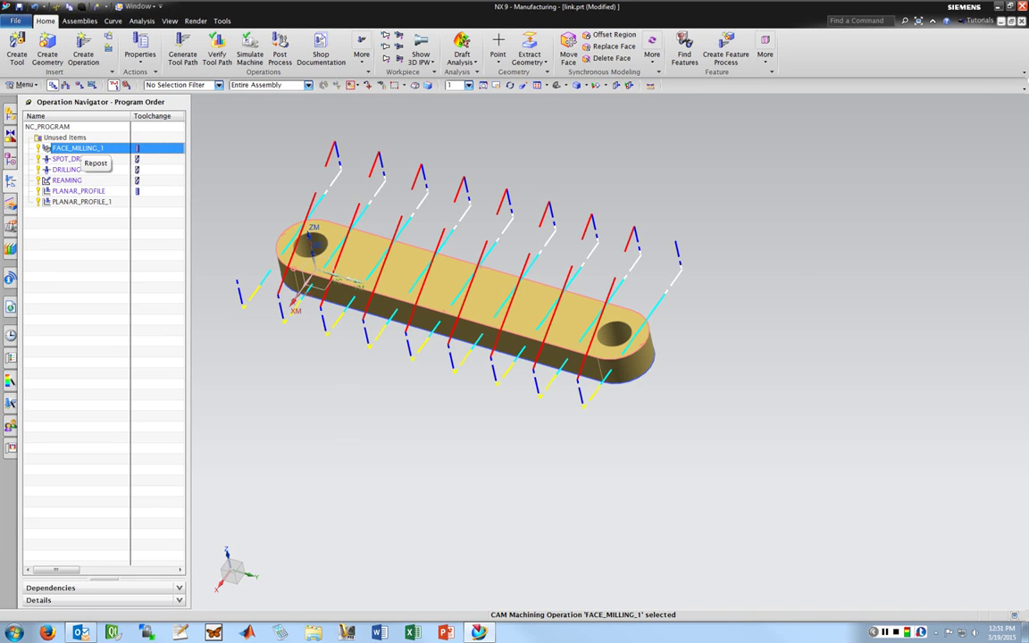
click(66, 169)
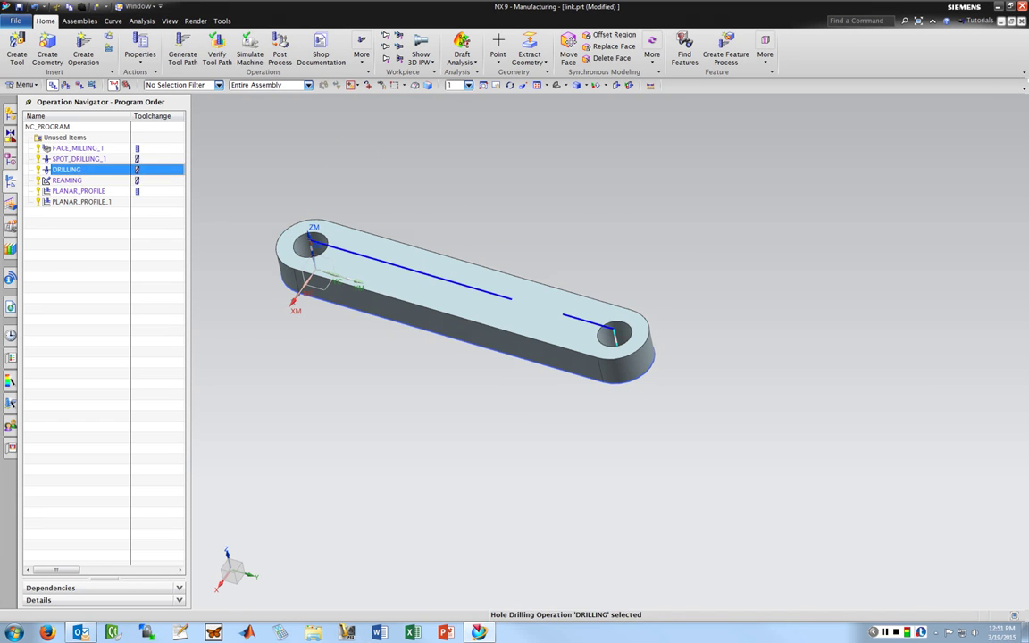
click(81, 201)
ctrl+click(80, 201)
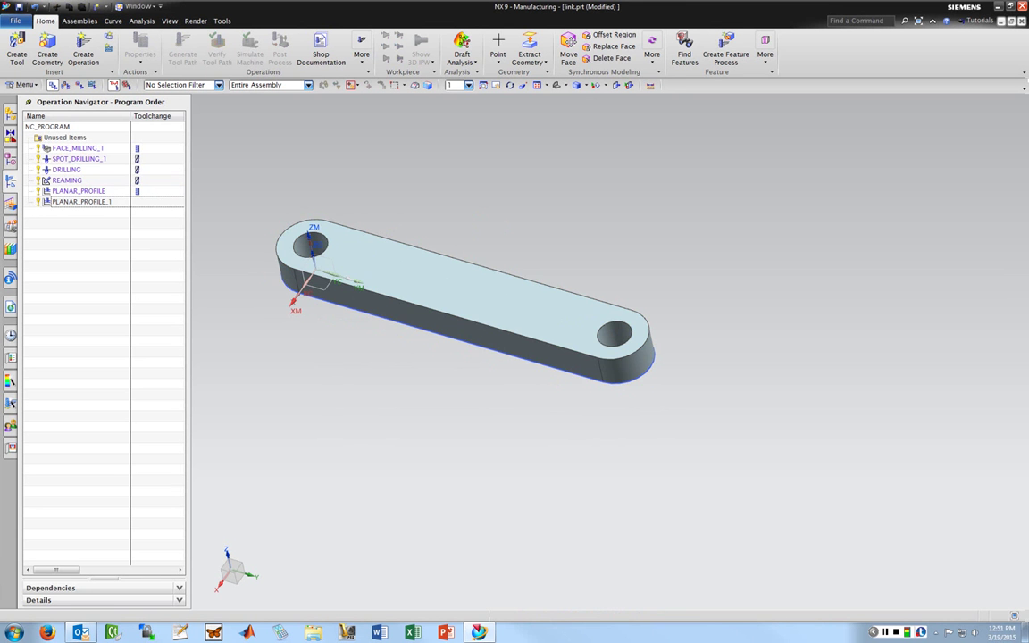
click(79, 149)
click(78, 159)
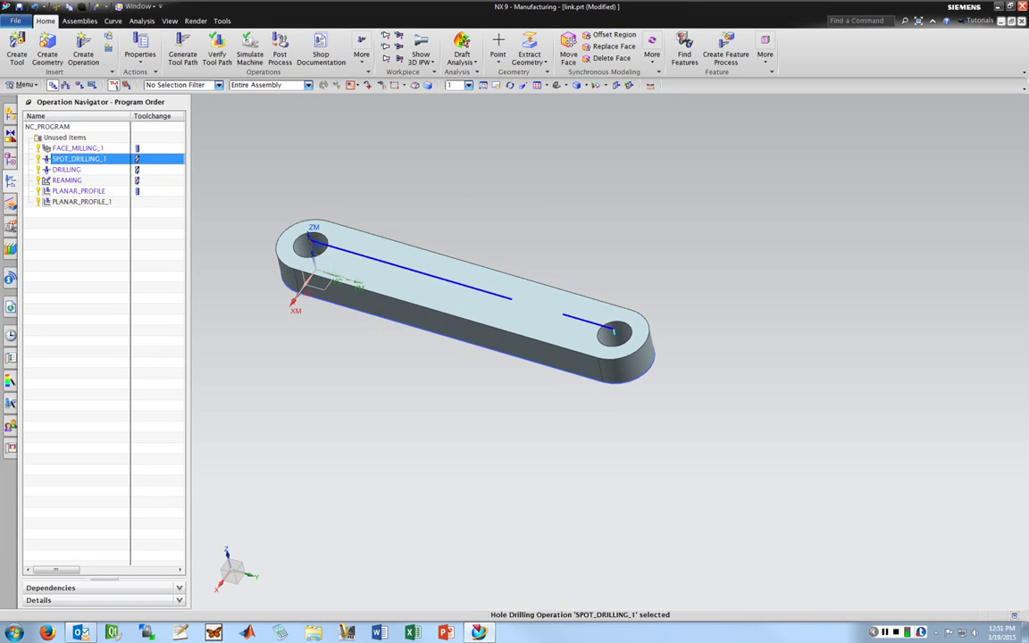
click(68, 170)
click(78, 191)
click(79, 202)
Select all six link operations, from face milling to the second planar profile, and choose the MILL_3_AXIS postprocessor for them
click(78, 148)
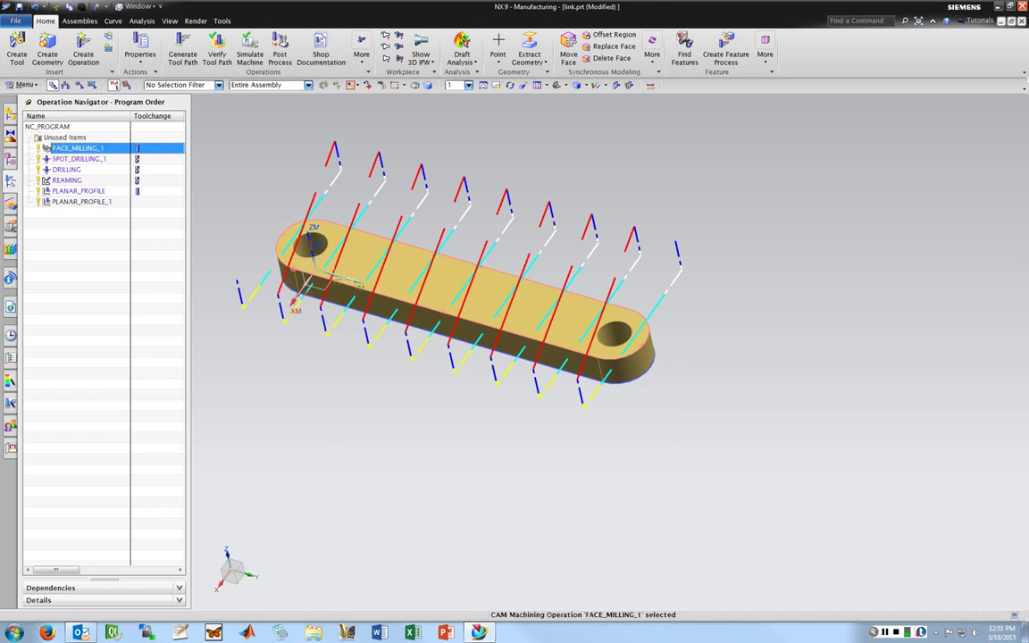
key(ctrl+a)
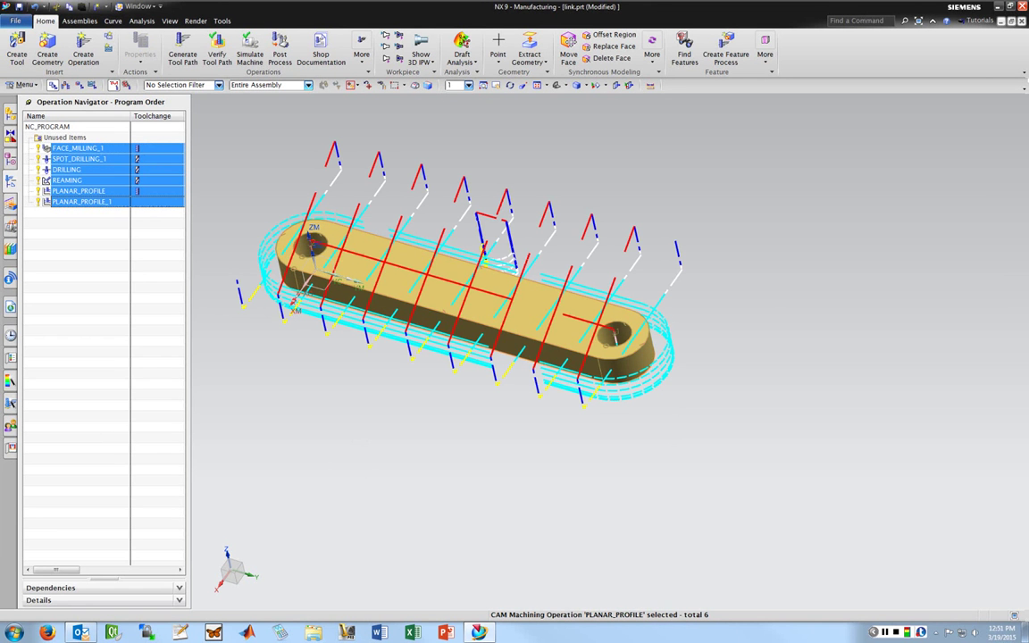
click(280, 49)
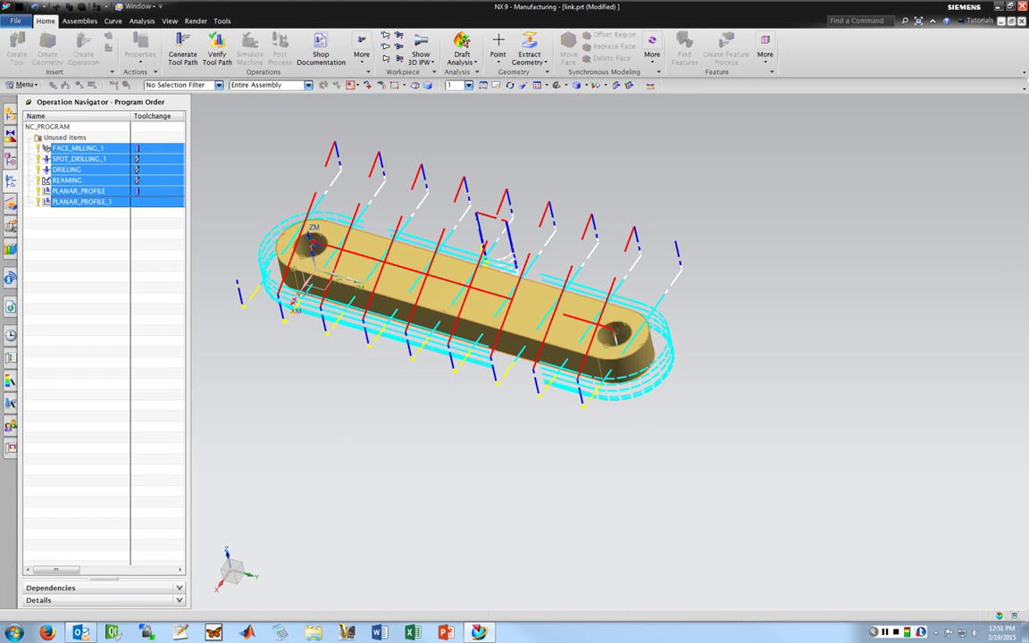
scroll(752, 199, down, 3)
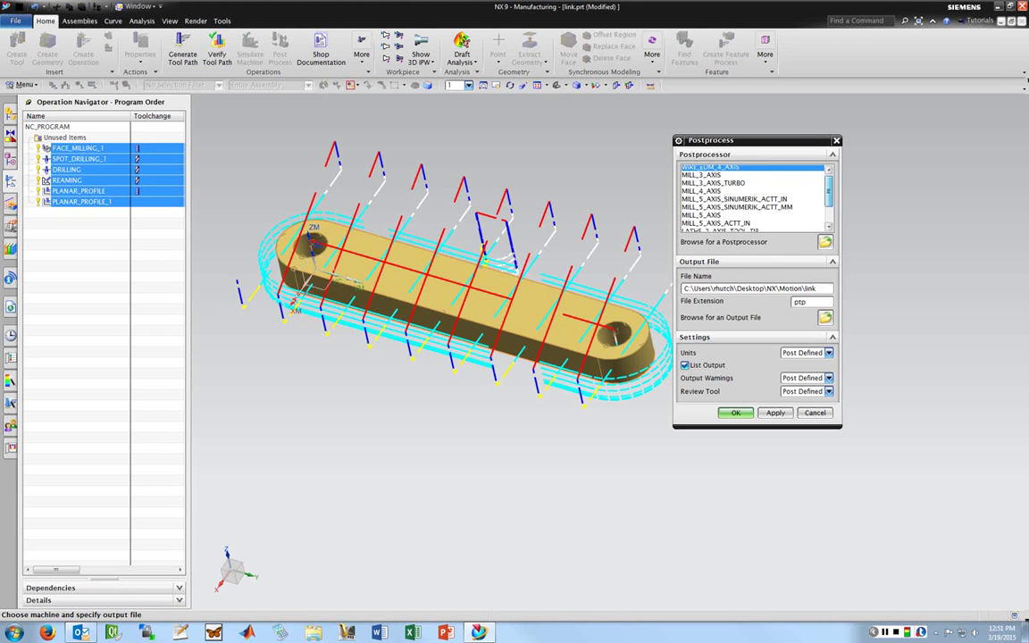
drag(829, 201, 829, 189)
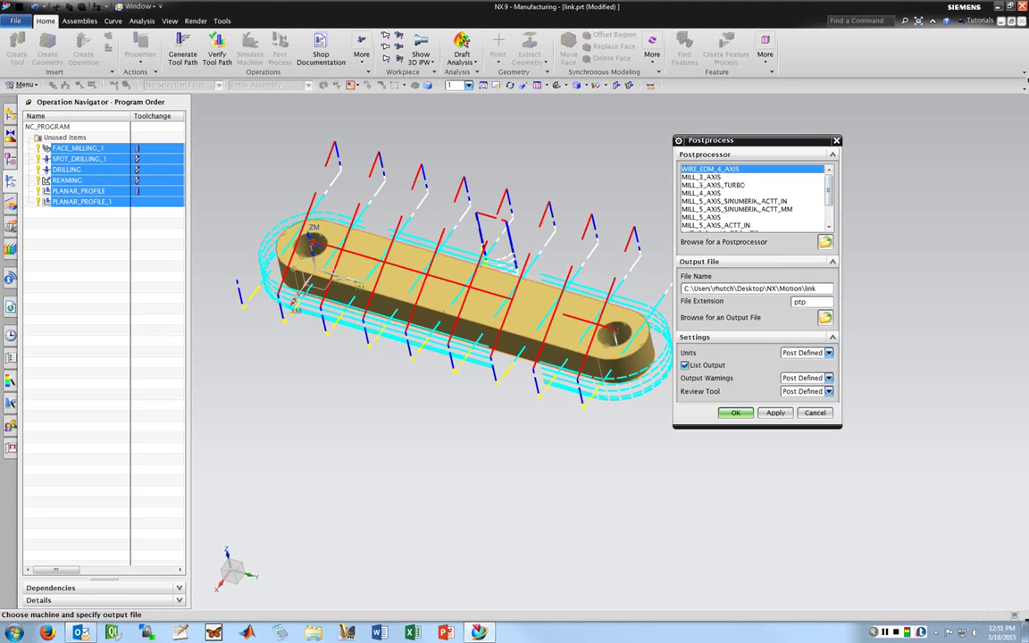
click(704, 176)
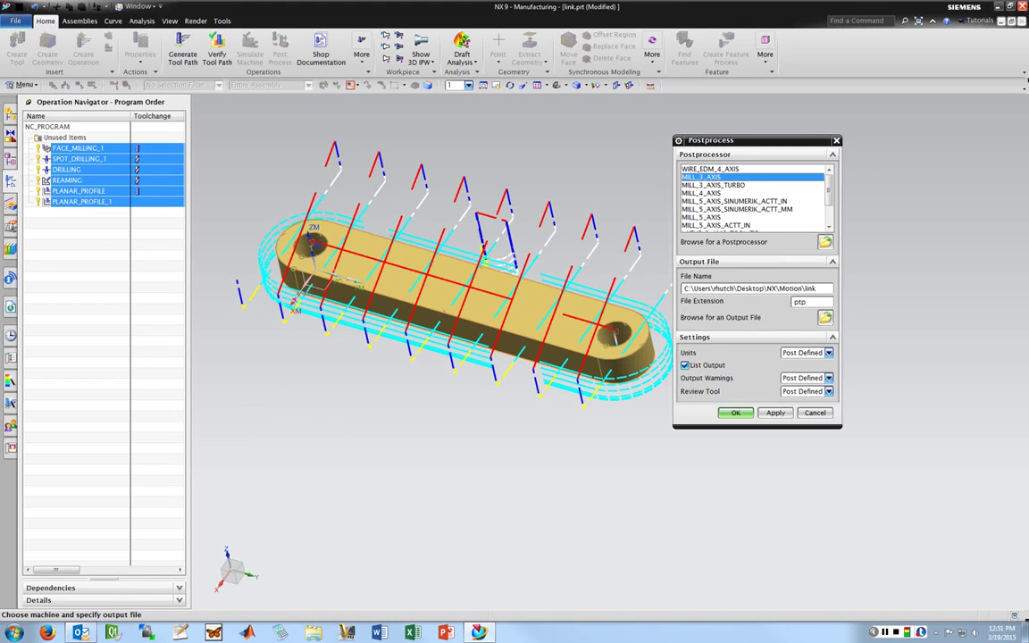
drag(742, 140, 771, 119)
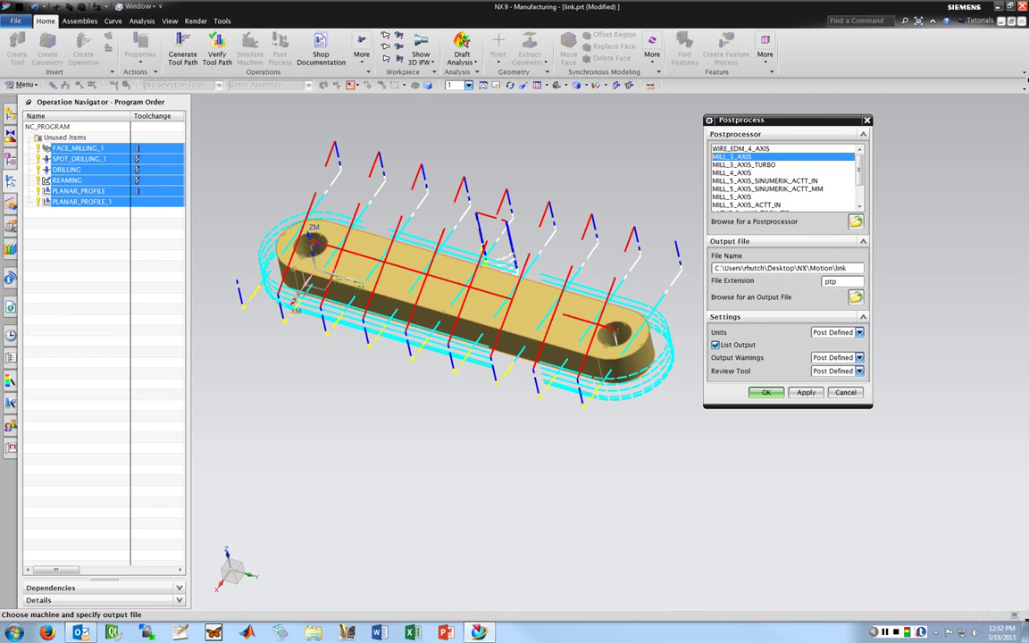
Set the output file extension to nc and postprocess the operations, accepting the creation of a program group for them
drag(838, 281, 823, 282)
text(nc)
key(Return)
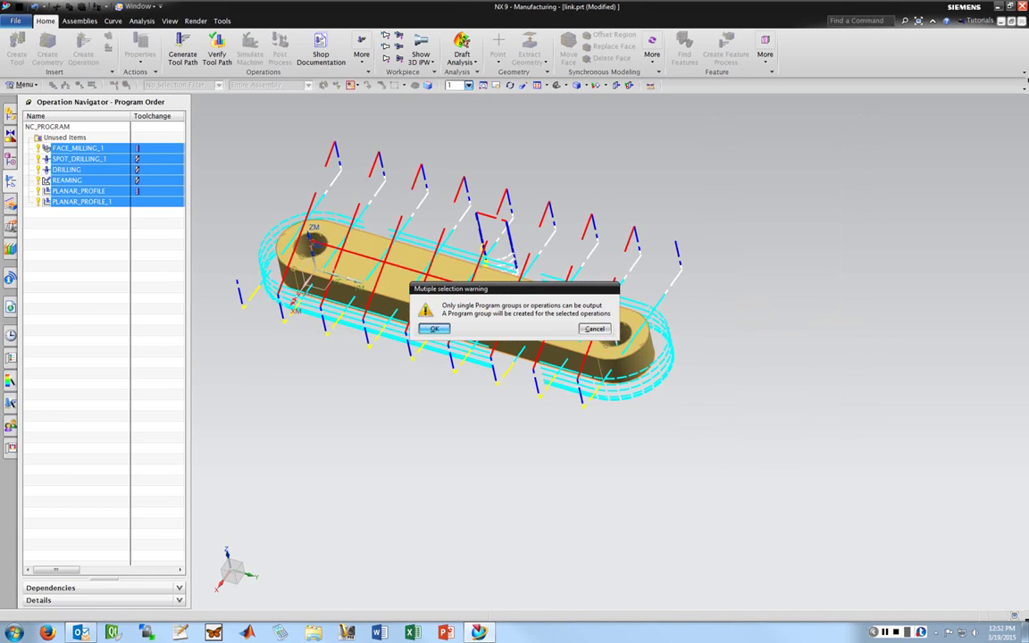
click(435, 327)
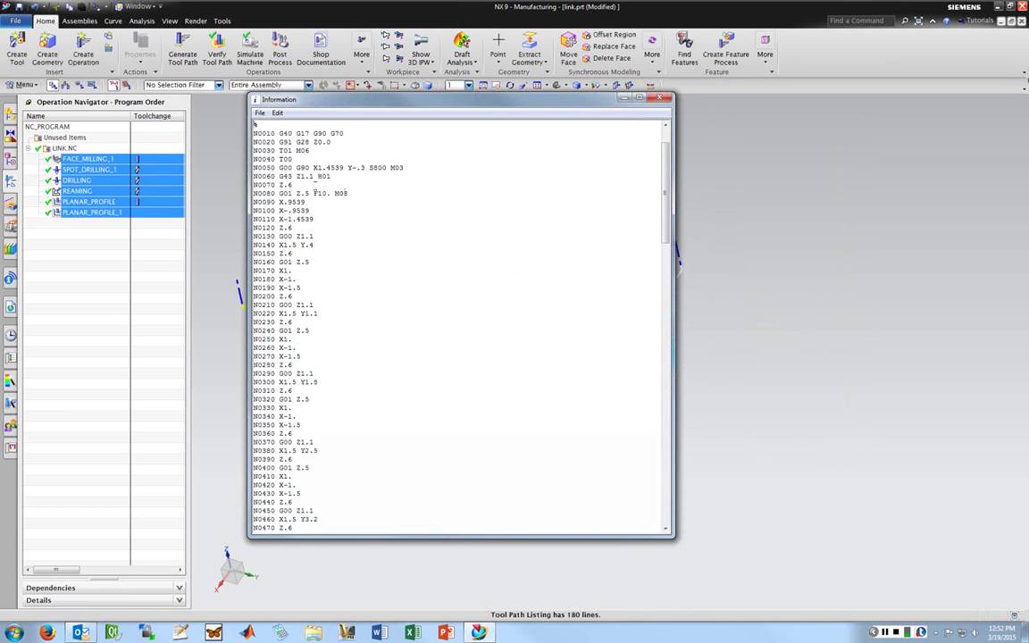
Examine the G-code listing from its header through the face milling moves to the tool changes and hole-making cycles
mouse_move(666, 192)
mouse_down()
mouse_move(665, 288)
mouse_move(665, 179)
mouse_up()
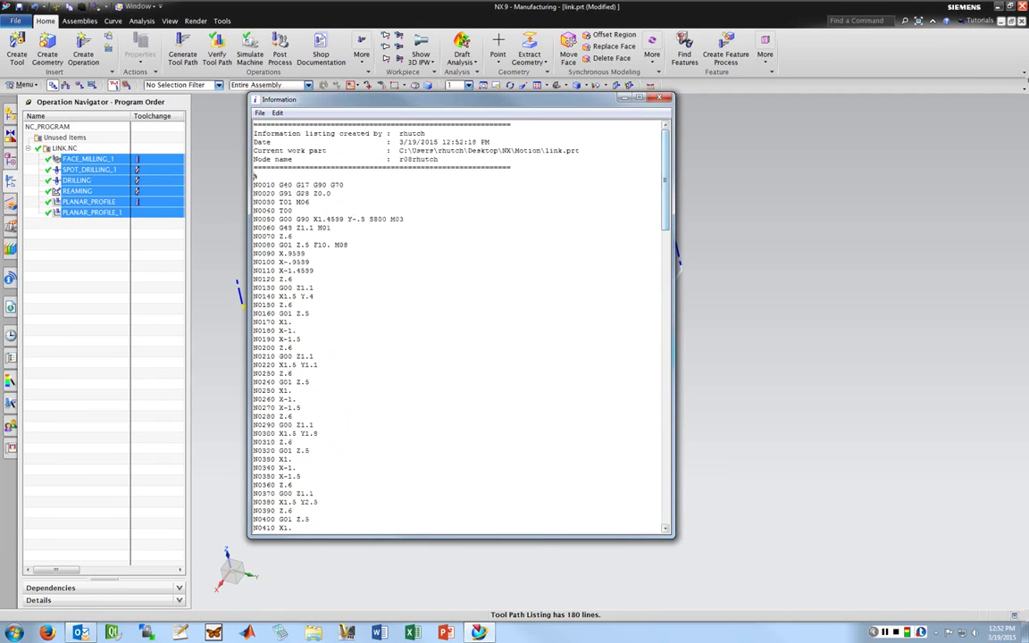
double_click(544, 99)
double_click(544, 5)
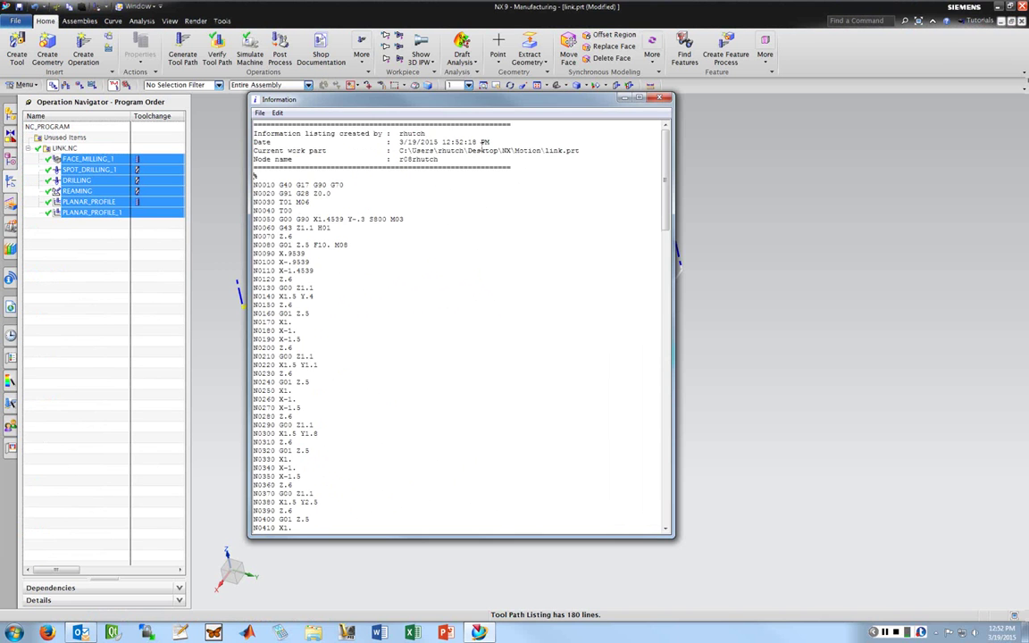
scroll(298, 263, down, 1)
scroll(262, 185, up, 1)
scroll(317, 181, down, 10)
scroll(314, 185, down, 19)
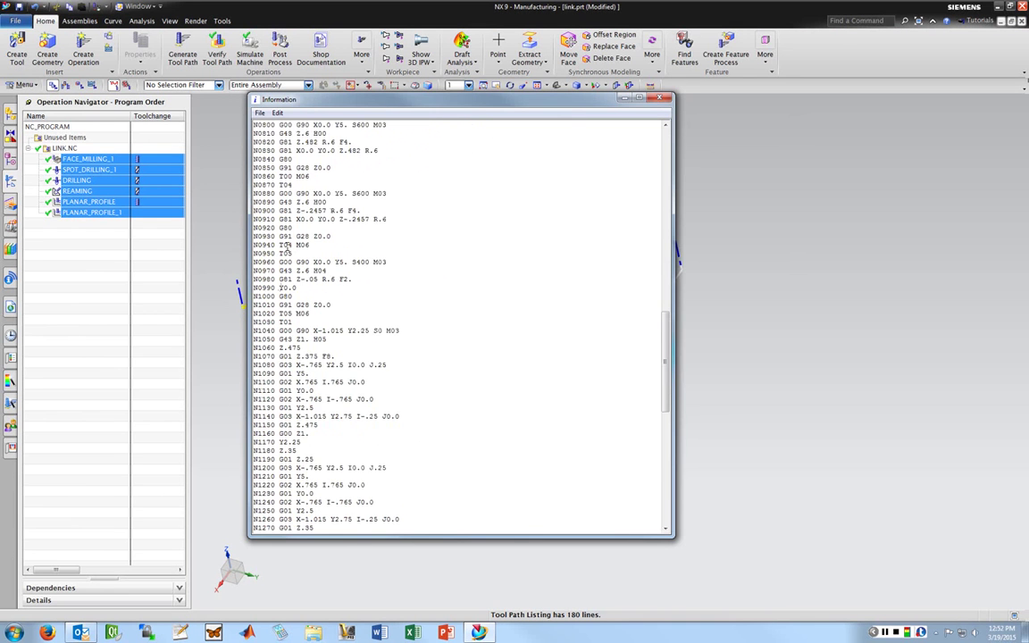
scroll(286, 249, up, 2)
scroll(285, 246, up, 2)
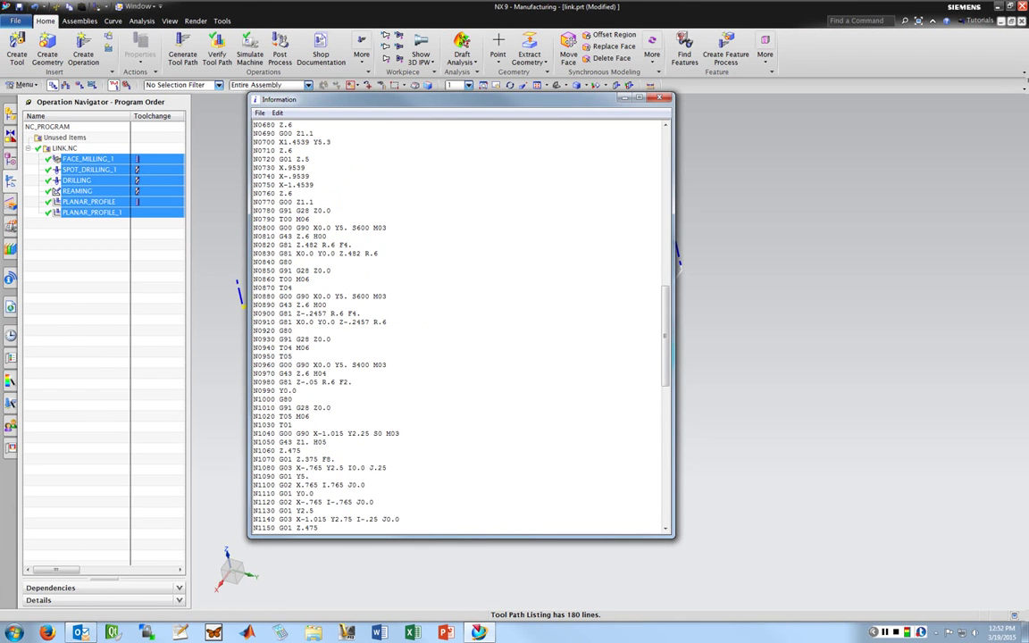
List the operations by machine tool and check the remaining G-code down to the program end
click(65, 84)
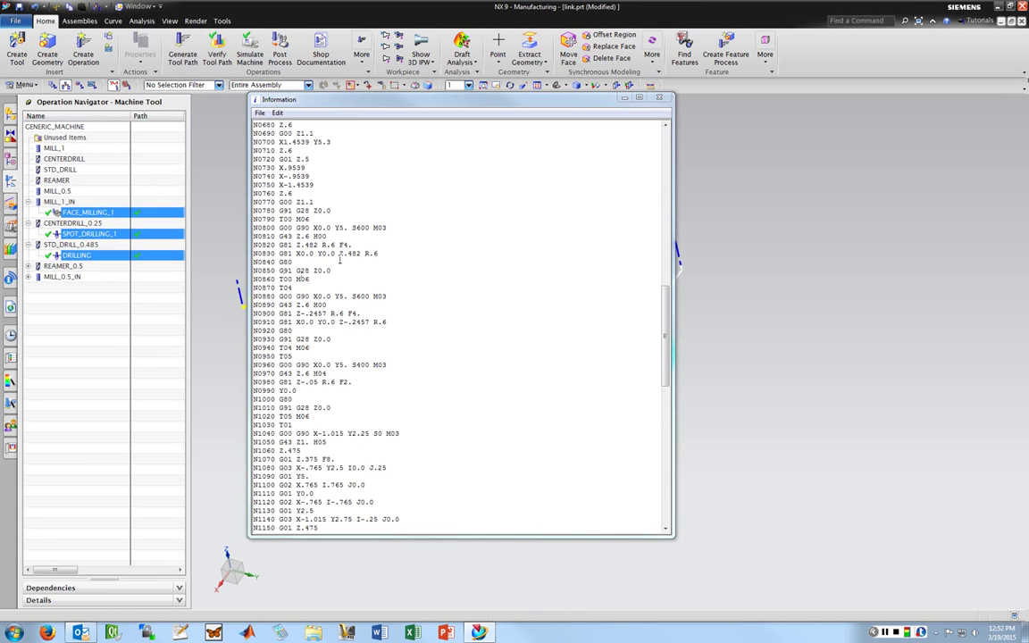
scroll(374, 234, down, 1)
scroll(375, 234, down, 20)
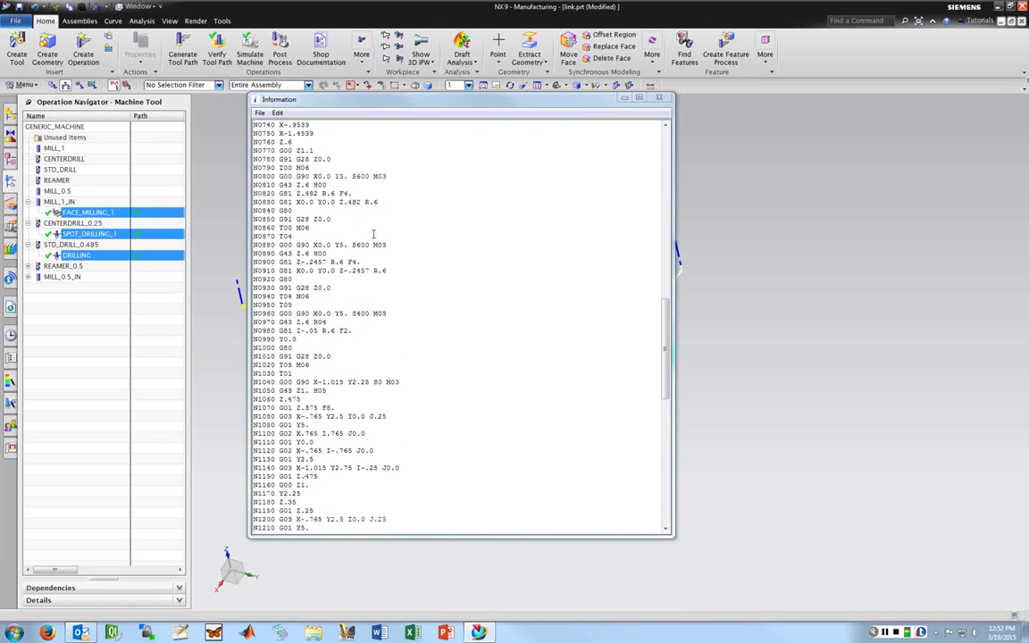
scroll(374, 234, down, 2)
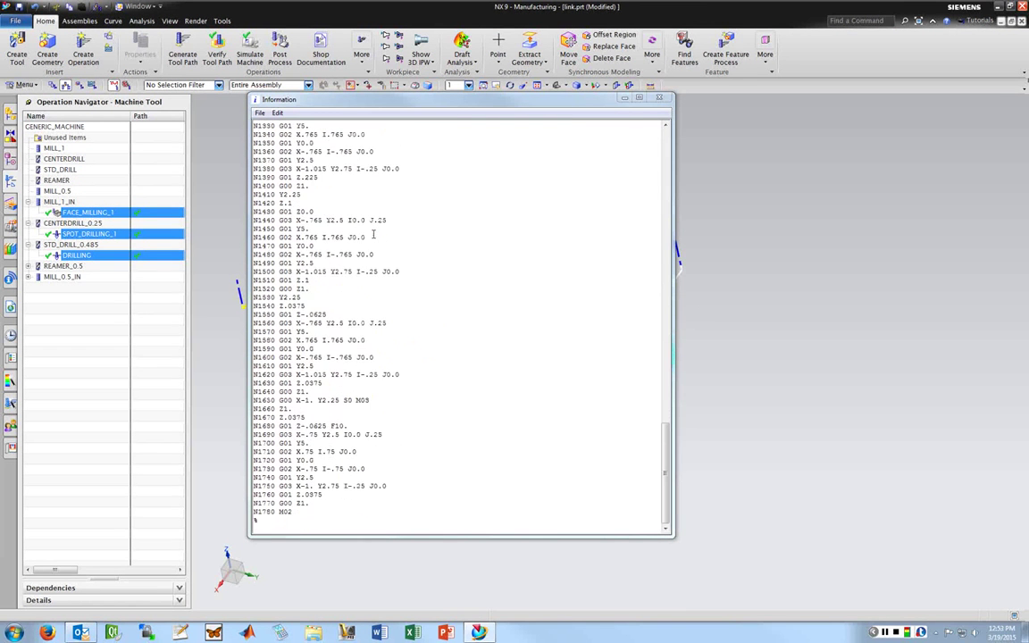
Review the complete G-code listing once more from its first block to the final M02 block
scroll(374, 234, up, 20)
drag(366, 100, 386, 136)
scroll(384, 200, up, 7)
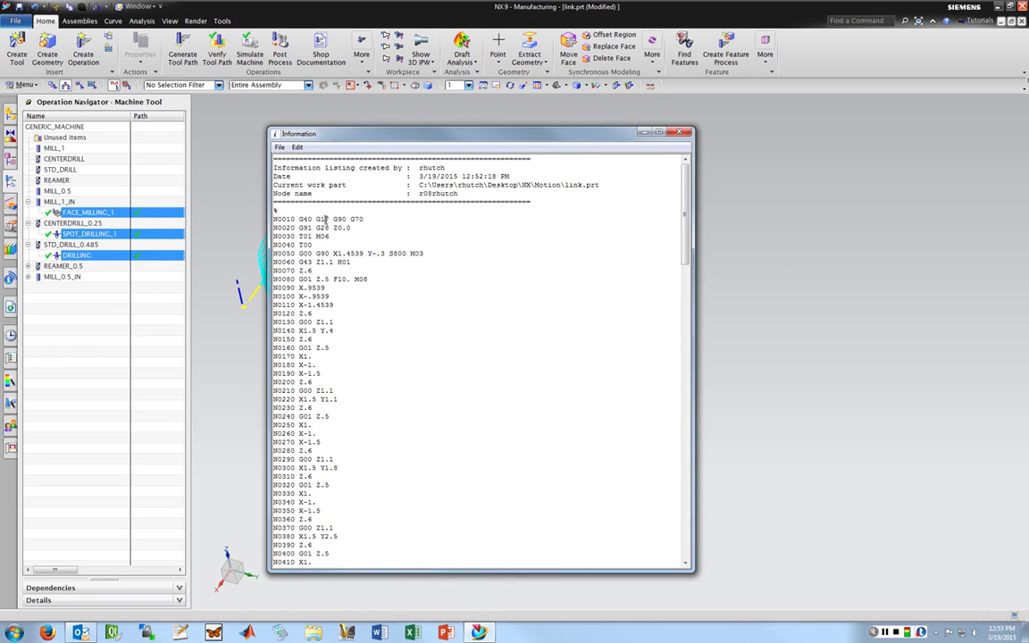
scroll(327, 219, down, 12)
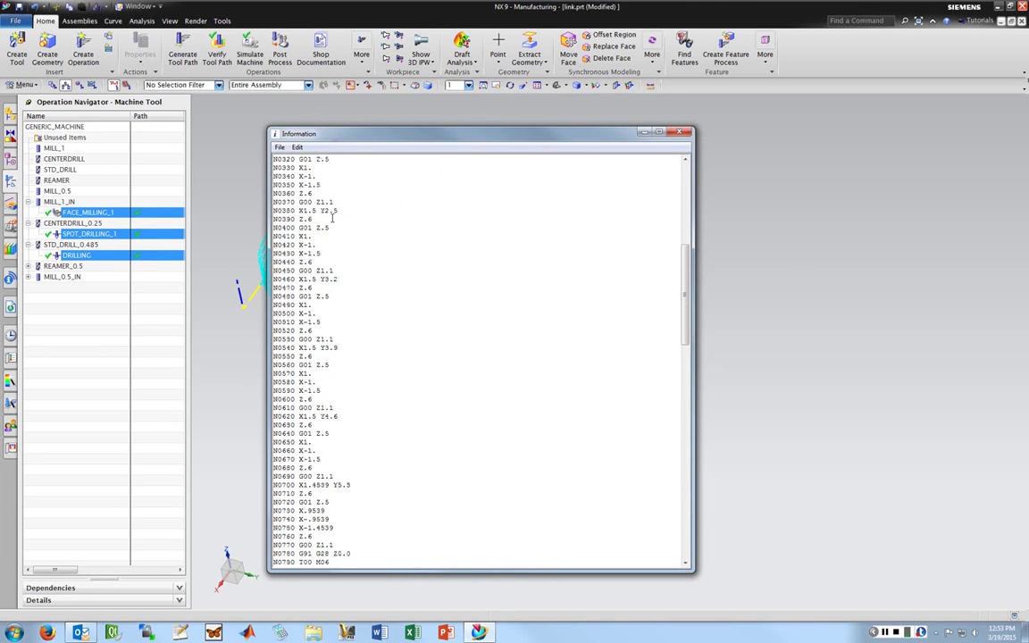
scroll(331, 216, down, 20)
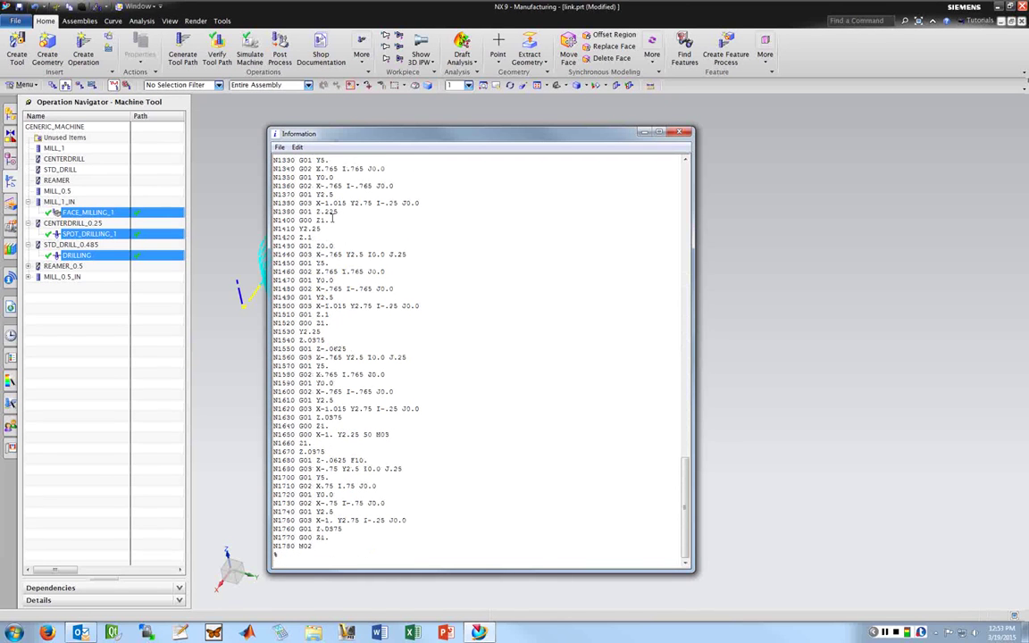
drag(572, 133, 572, 121)
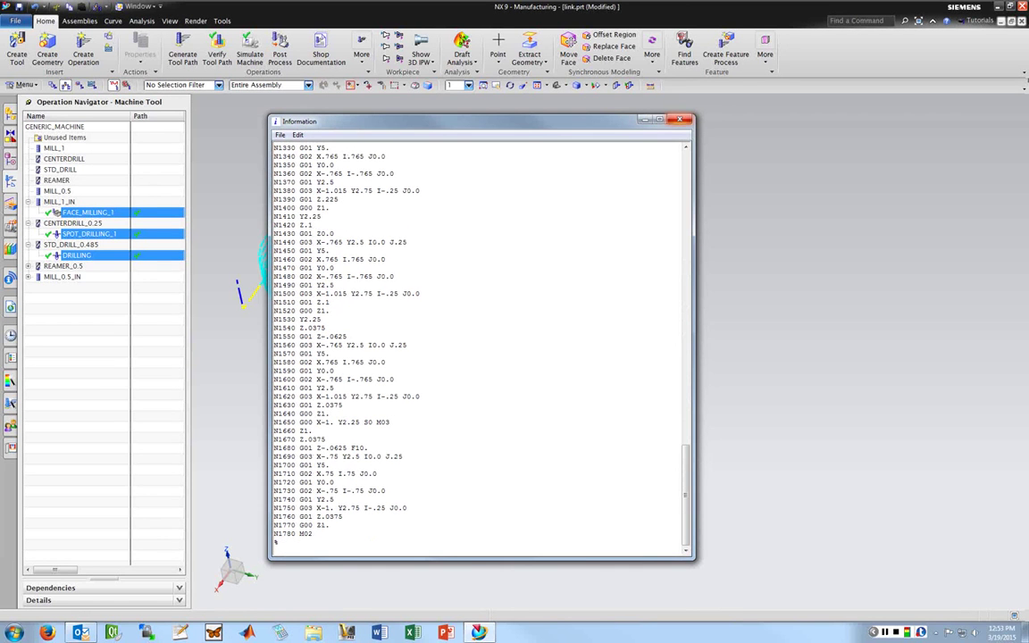